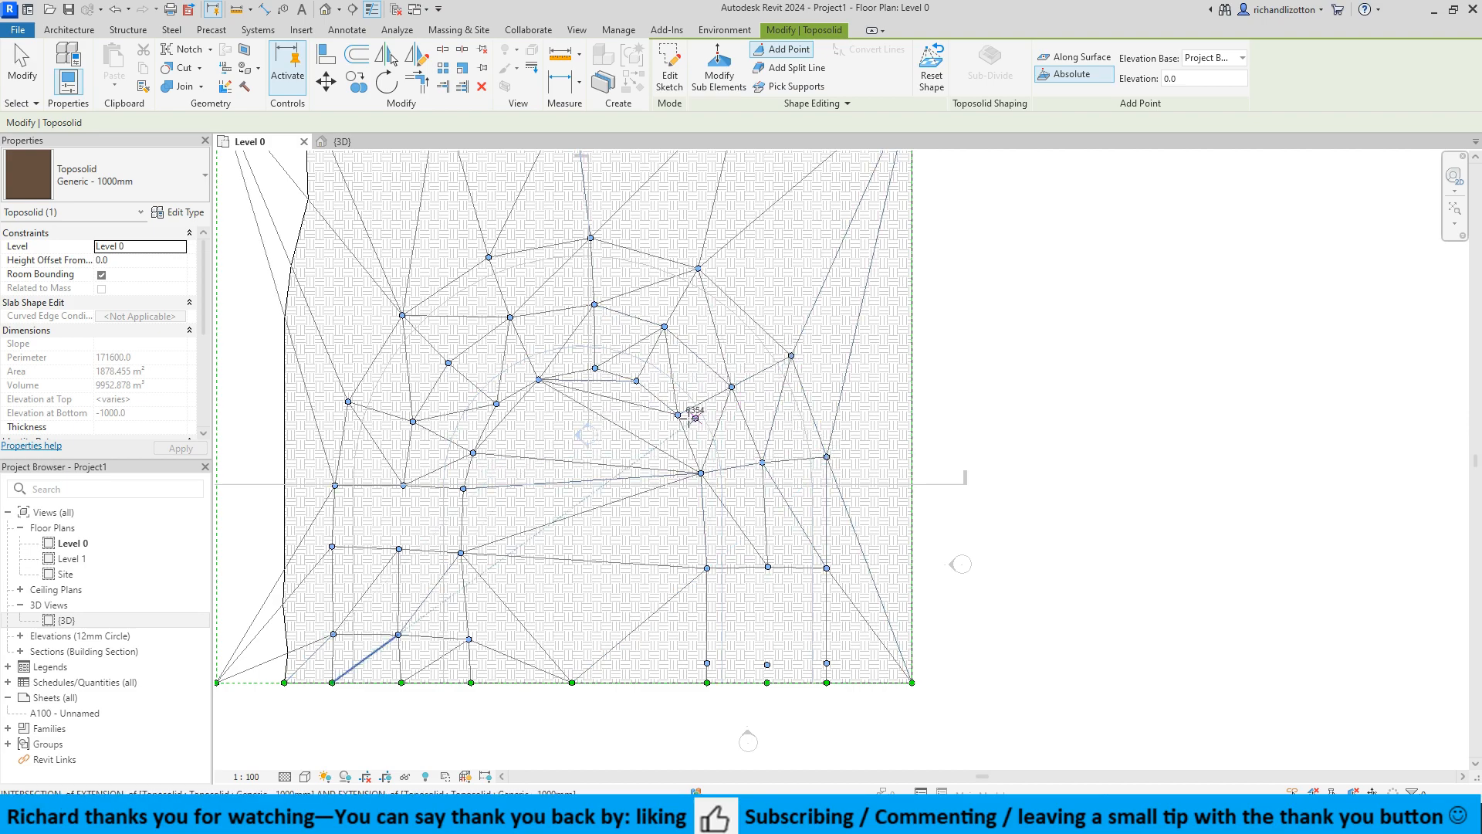
# Inspect the elevations of the shape points along the right leg of the road on the 1000mm terrain toposolid.
pyautogui.press('Escape')
pyautogui.press('Escape')
pyautogui.press('Escape')
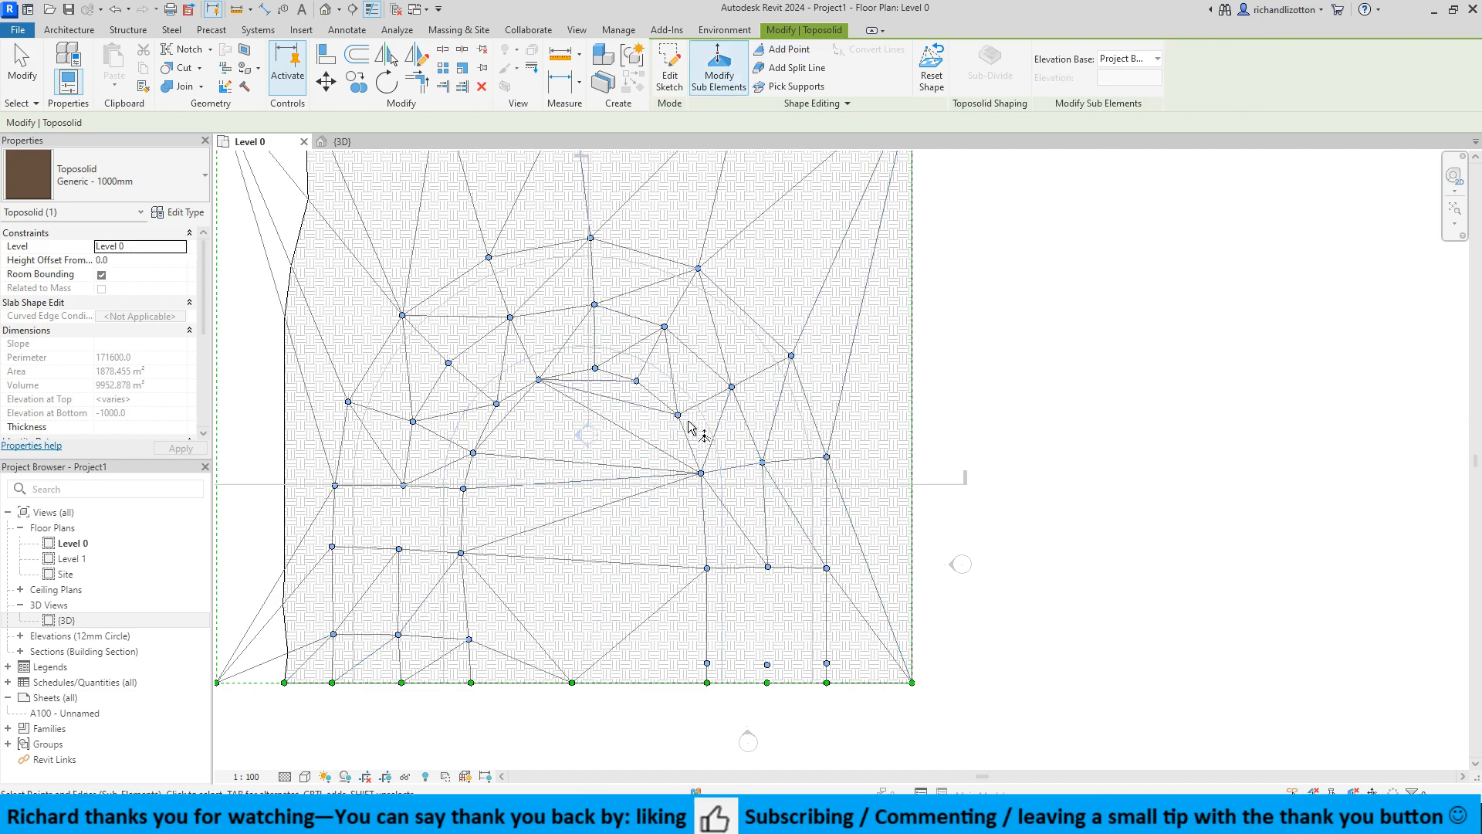
pyautogui.click(911, 505)
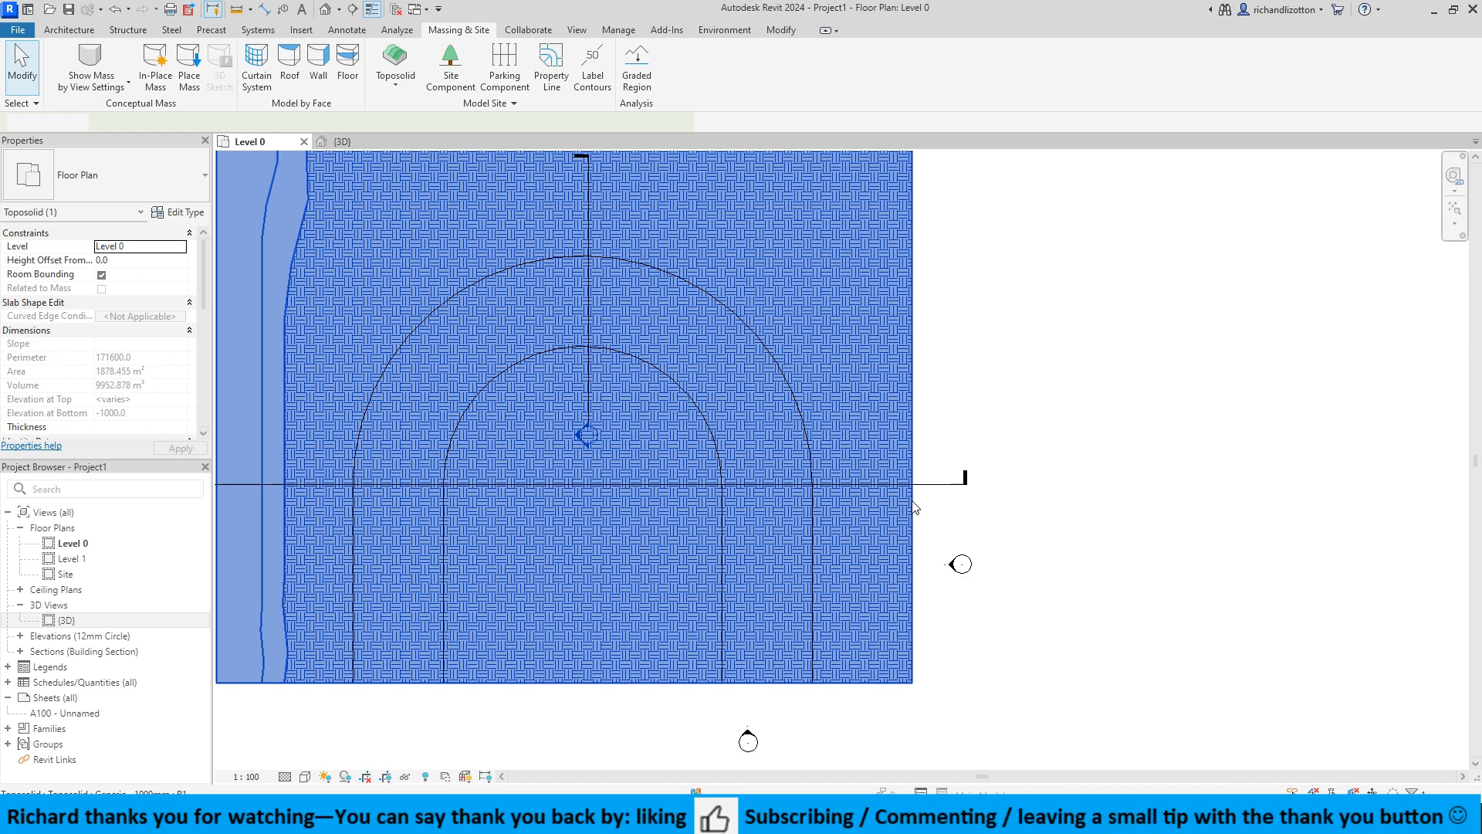
pyautogui.click(719, 70)
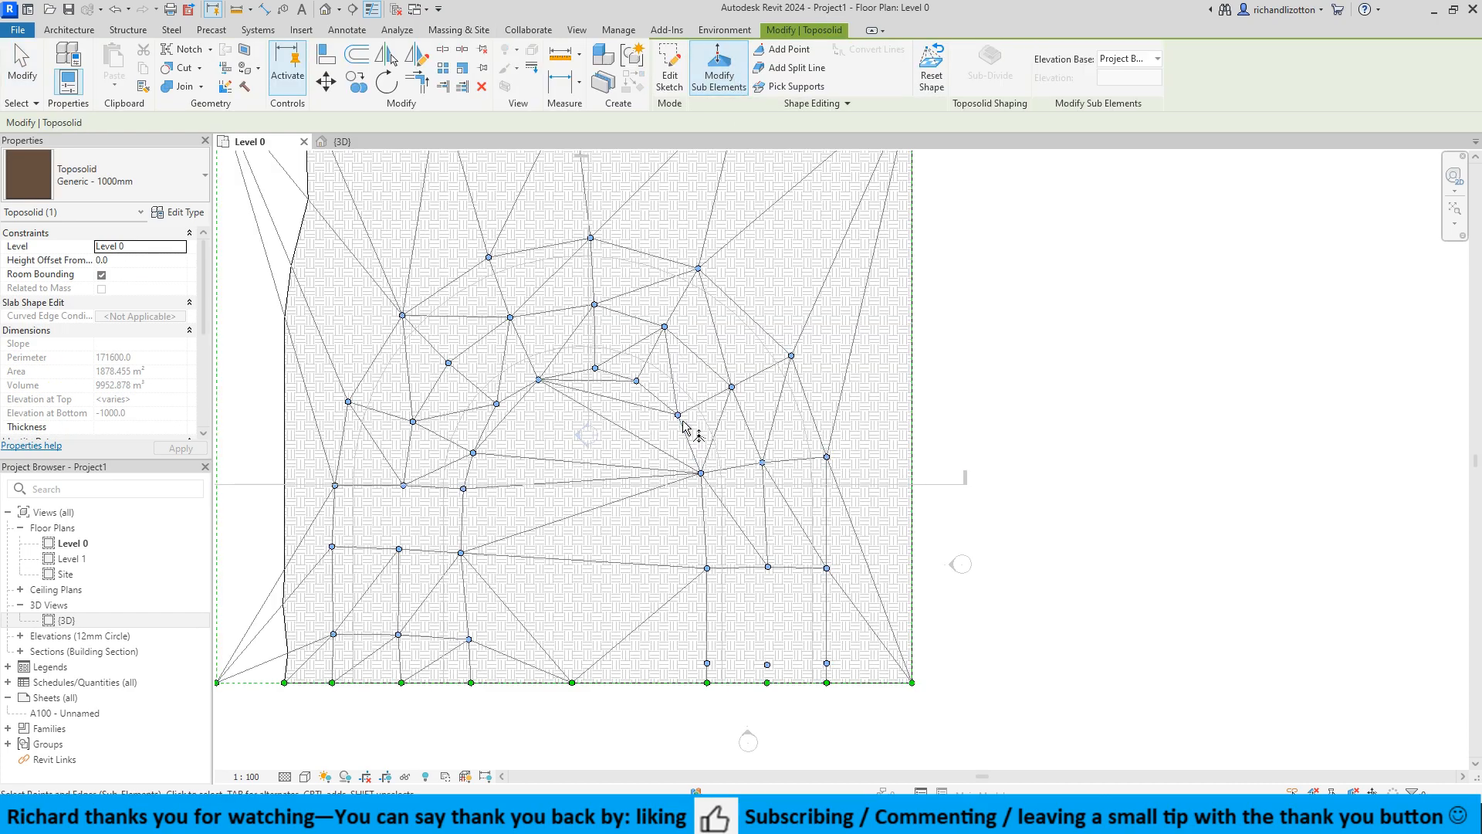
pyautogui.click(700, 472)
pyautogui.click(827, 456)
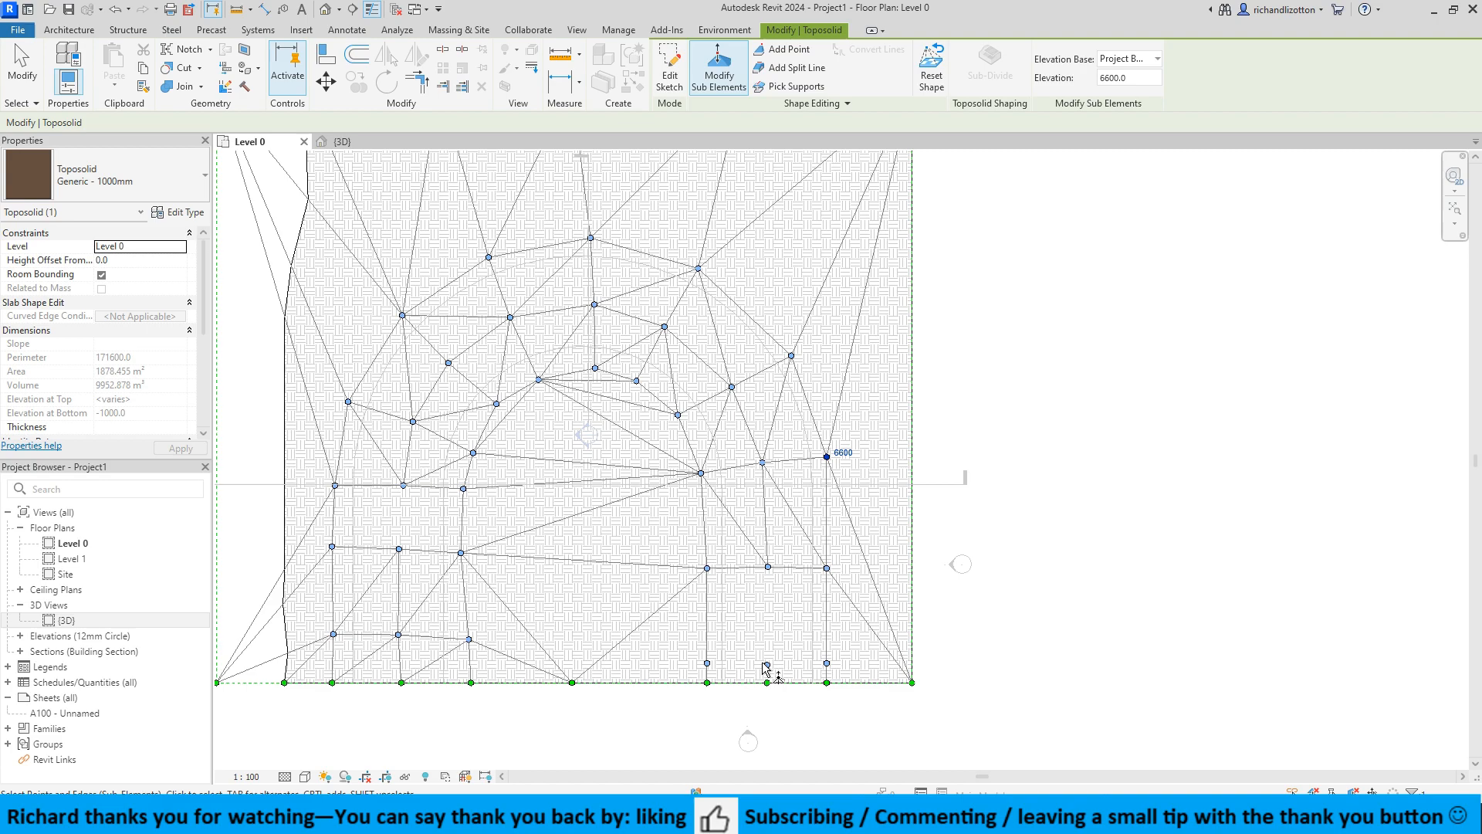
pyautogui.press('Escape')
pyautogui.moveTo(1013, 409); pyautogui.dragTo(1099, 430, button='middle')
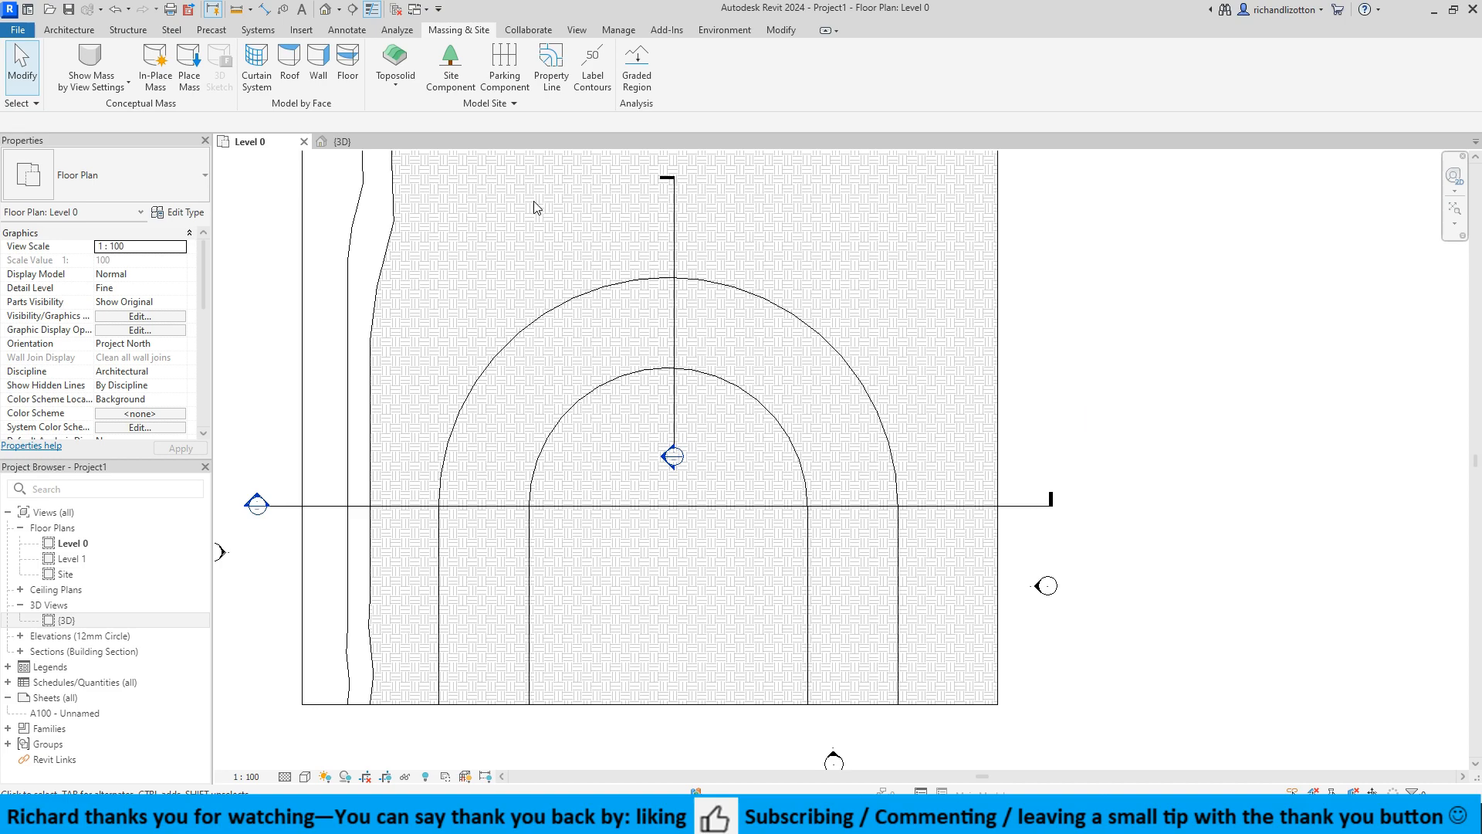
# Examine the graded terrain toposolid in the 3D view.
pyautogui.click(386, 140)
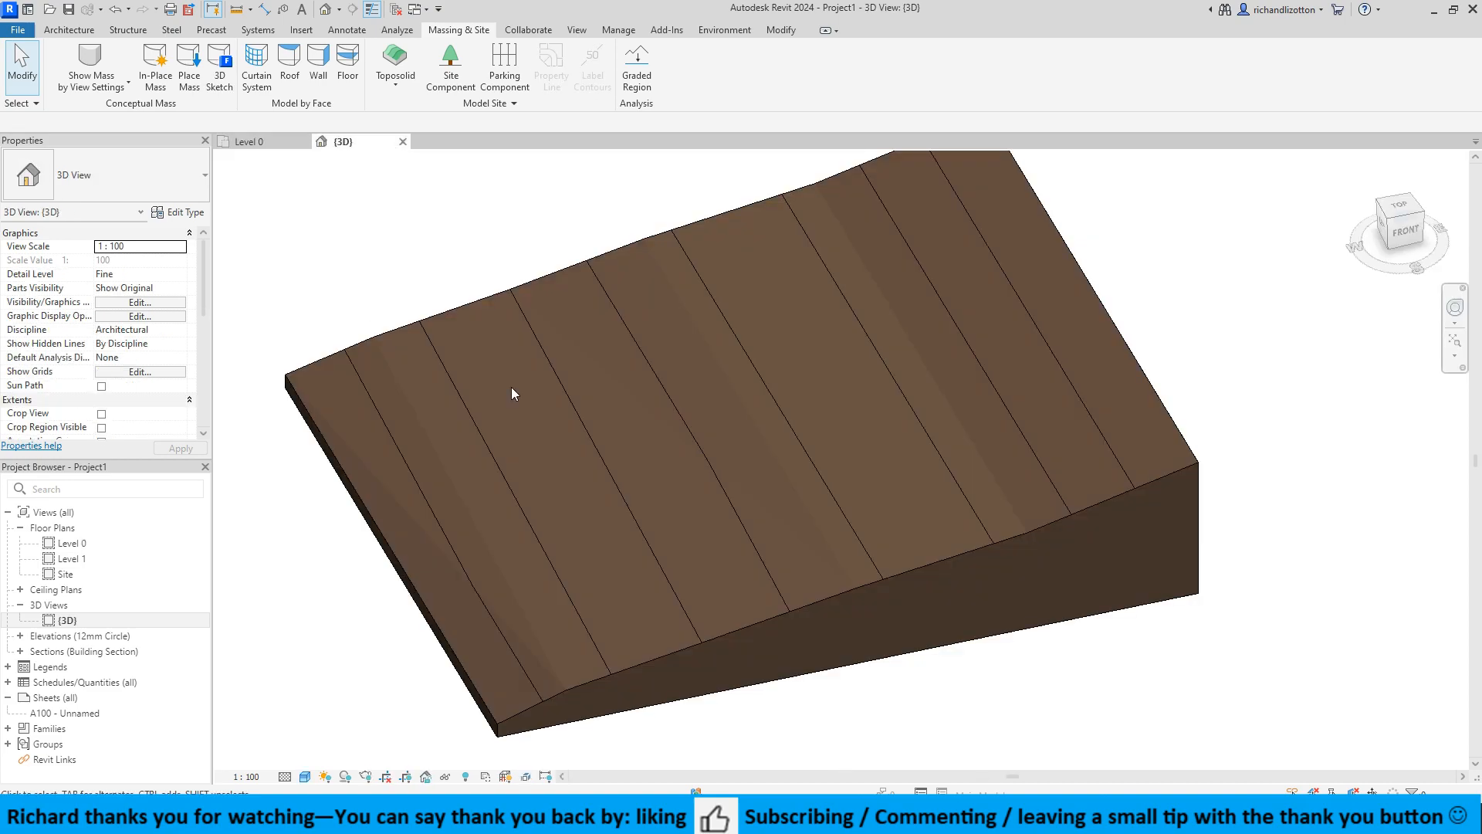
pyautogui.scroll(-2, 507, 471)
pyautogui.moveTo(376, 566); pyautogui.dragTo(1210, 369, button='middle')
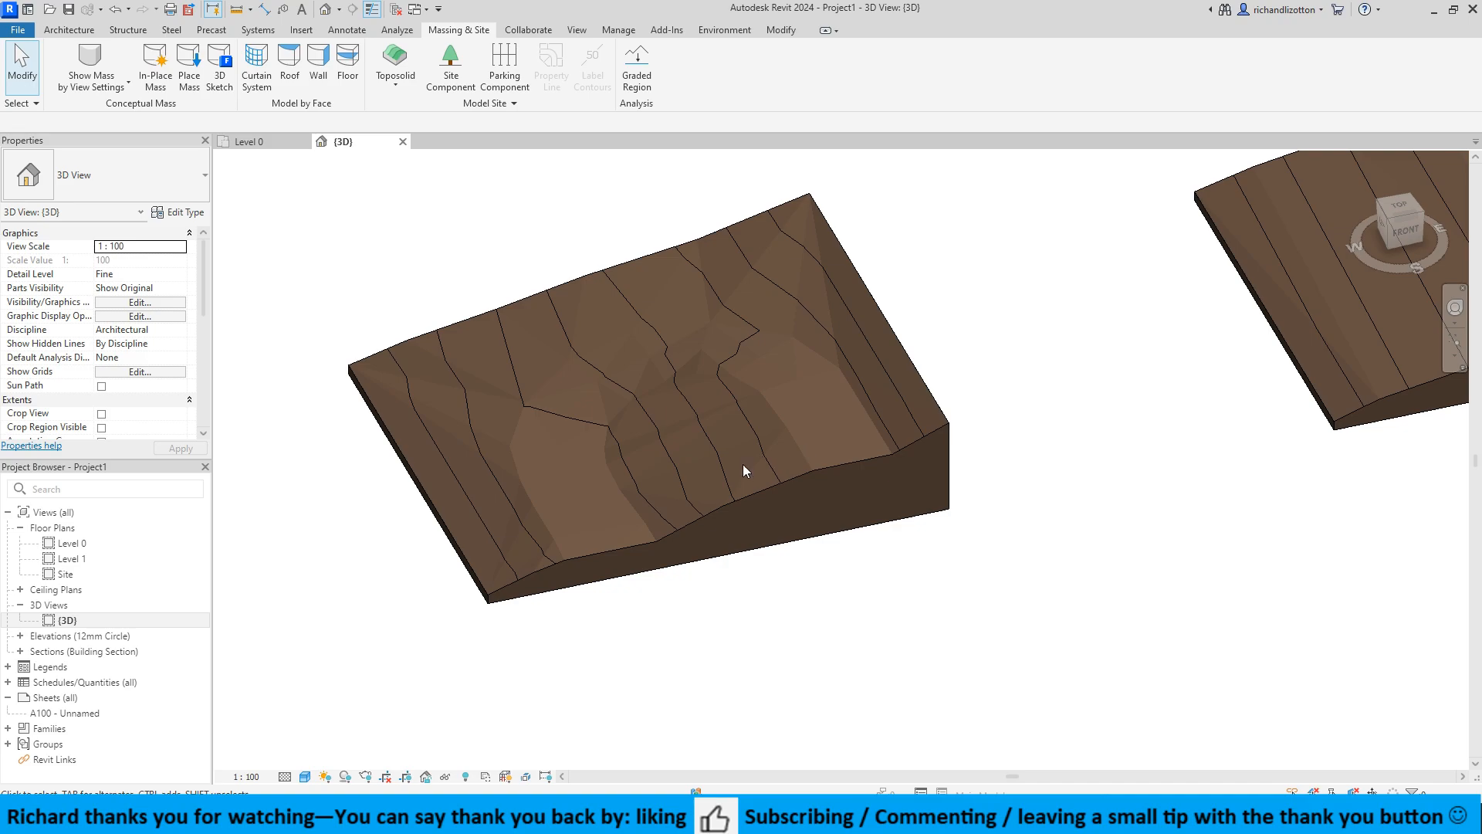
pyautogui.scroll(3, 743, 470)
pyautogui.moveTo(715, 467); pyautogui.dragTo(801, 542, button='middle')
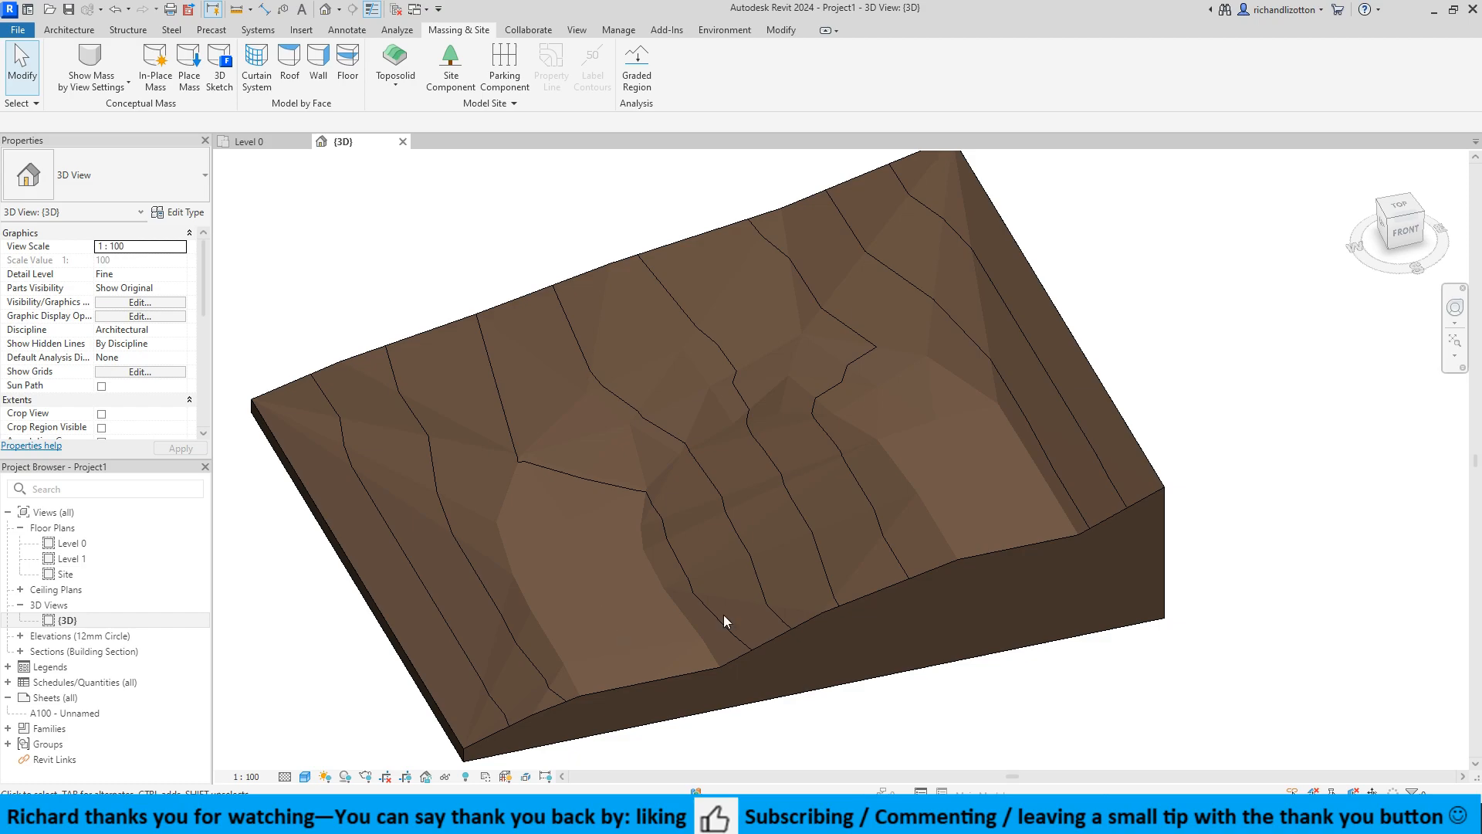
# On the Level 0 plan, start a Path - 350mm Asphalt toposolid and pick the inner U-shaped model lines as boundary lines.
pyautogui.click(267, 143)
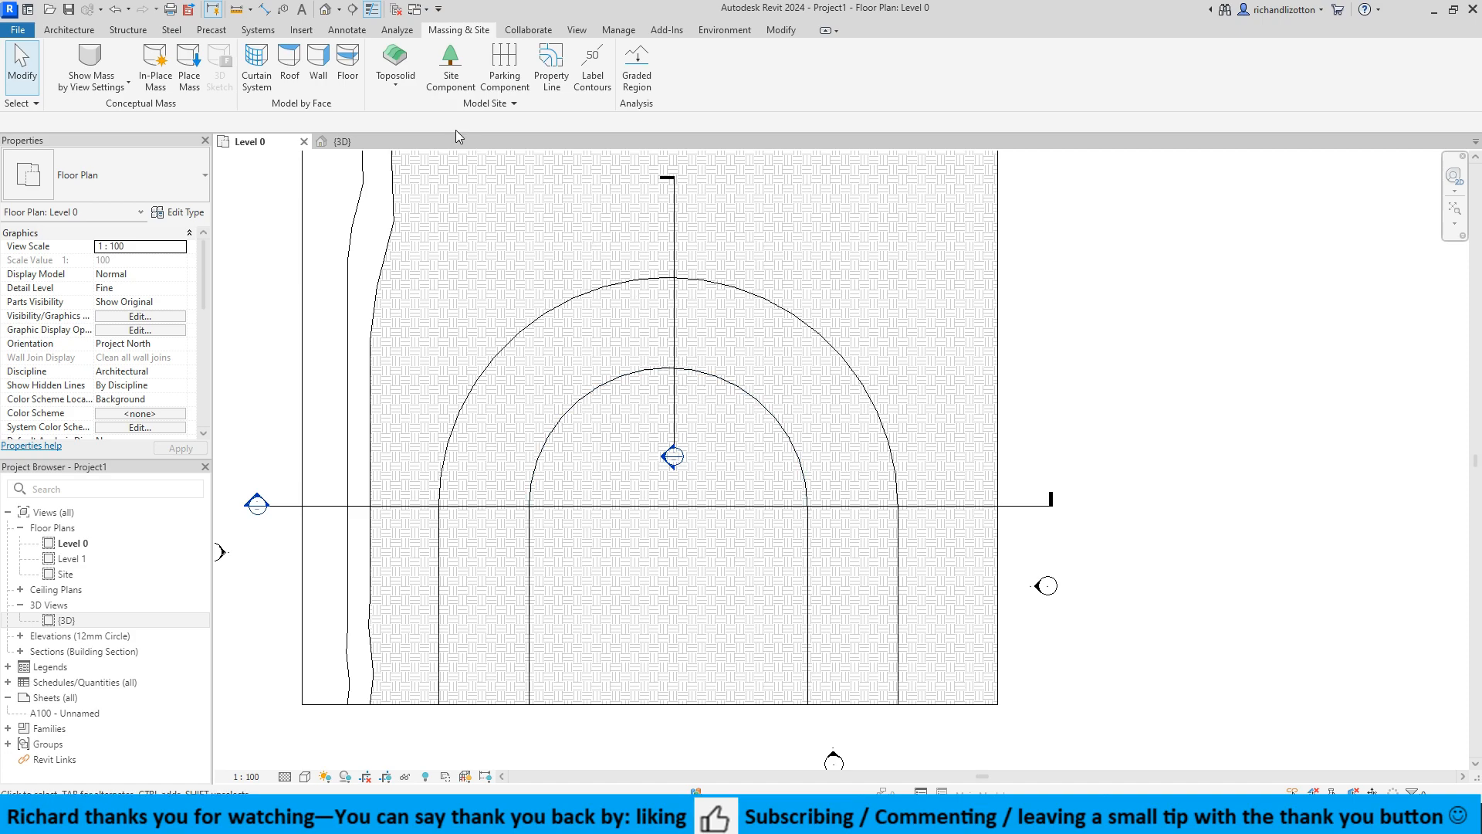
pyautogui.click(395, 58)
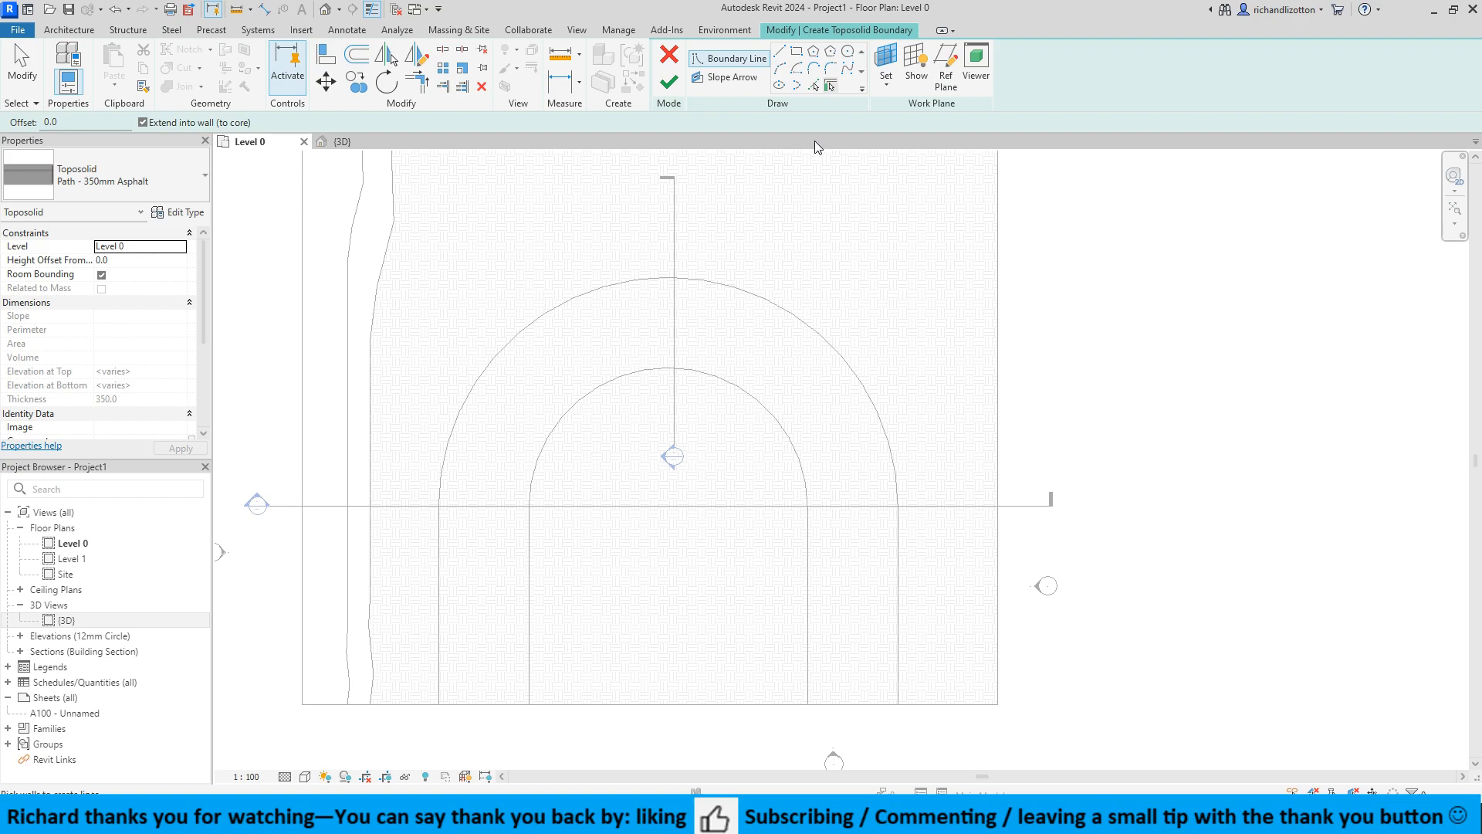
pyautogui.click(812, 85)
pyautogui.click(808, 598)
pyautogui.click(789, 434)
pyautogui.click(528, 630)
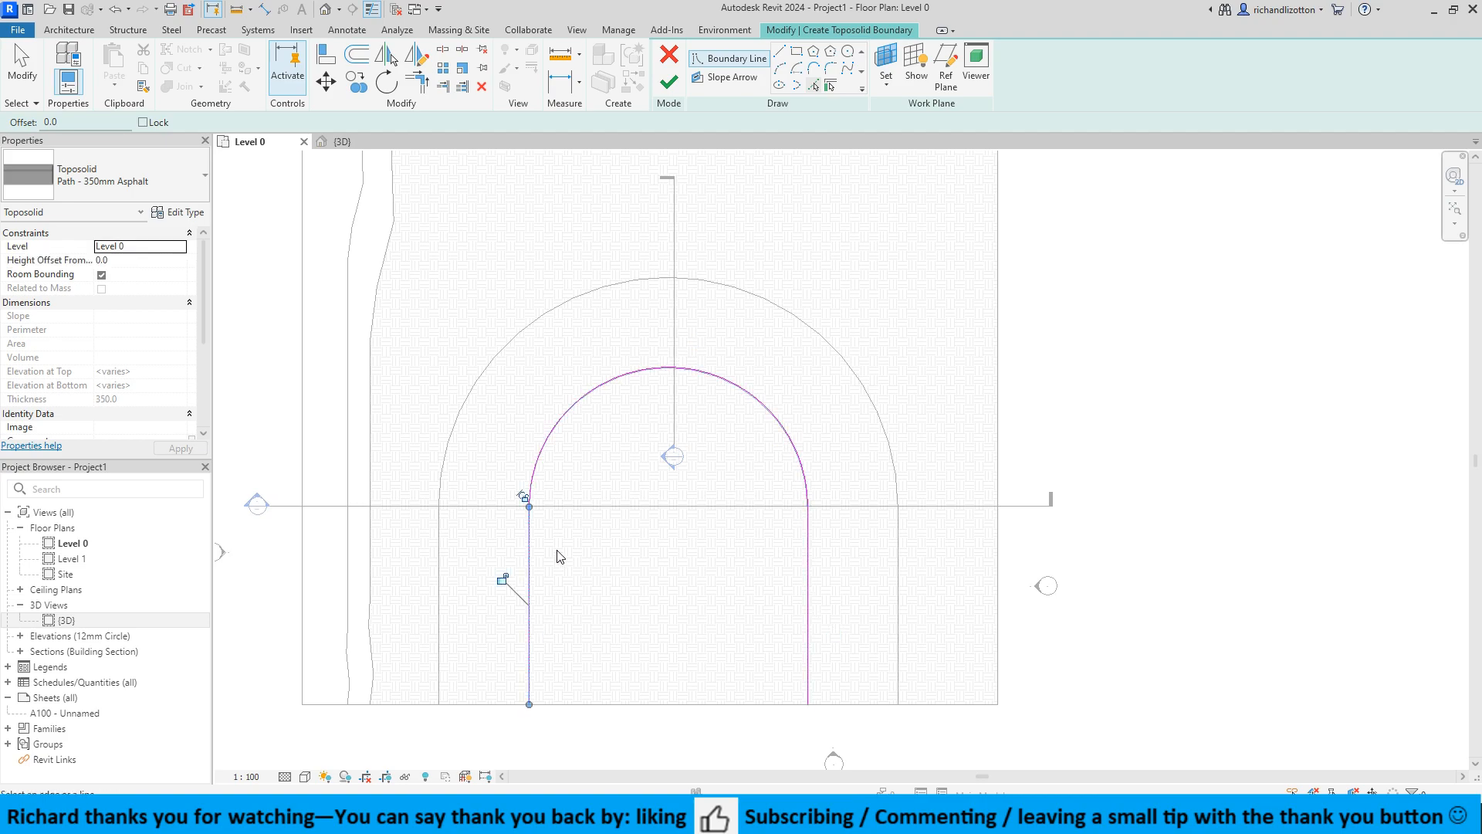
# Offset copies of the two straight boundary lines and the arc outward by 3000 mm.
pyautogui.click(356, 54)
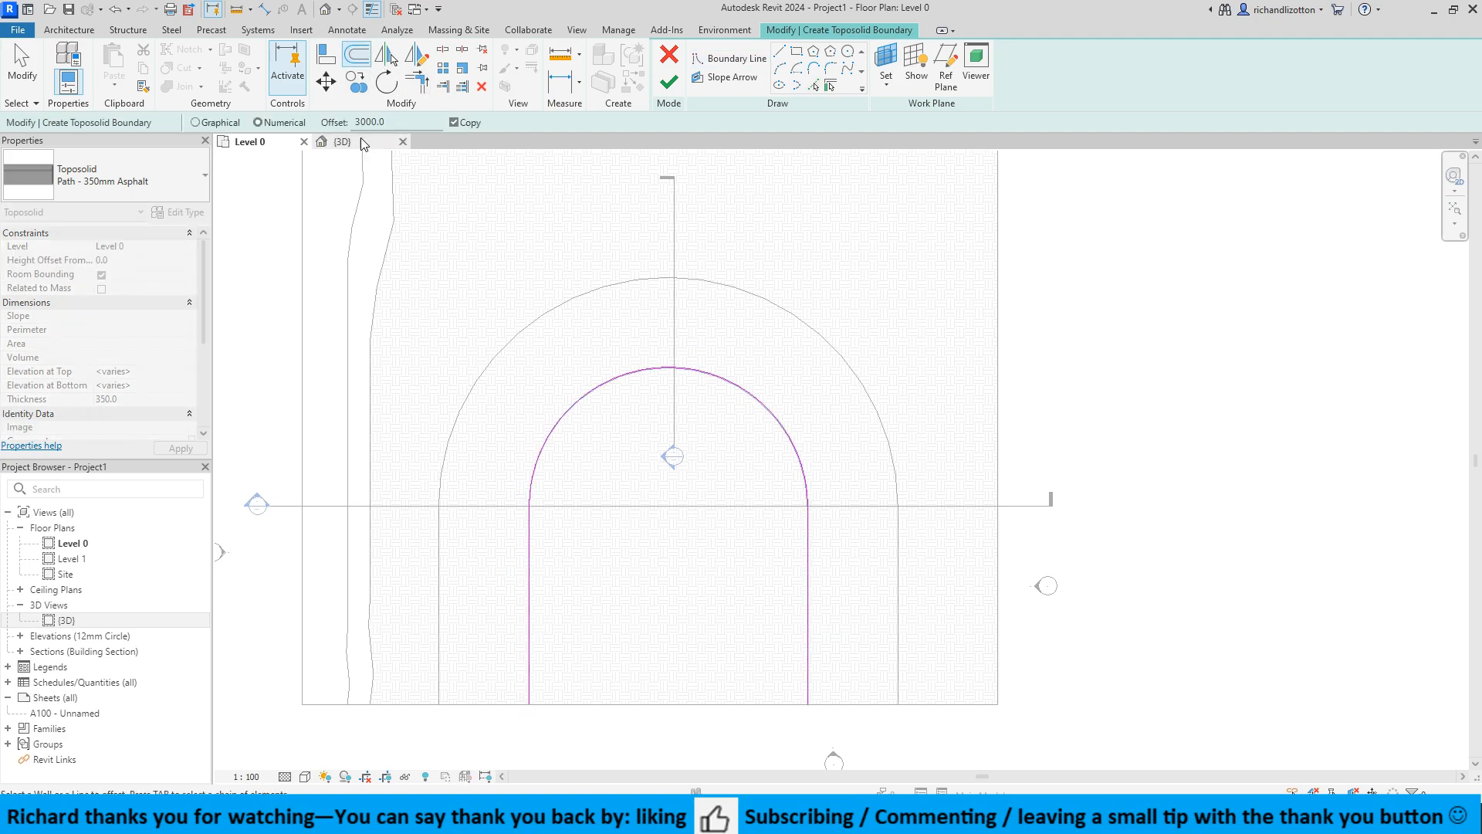
pyautogui.click(524, 547)
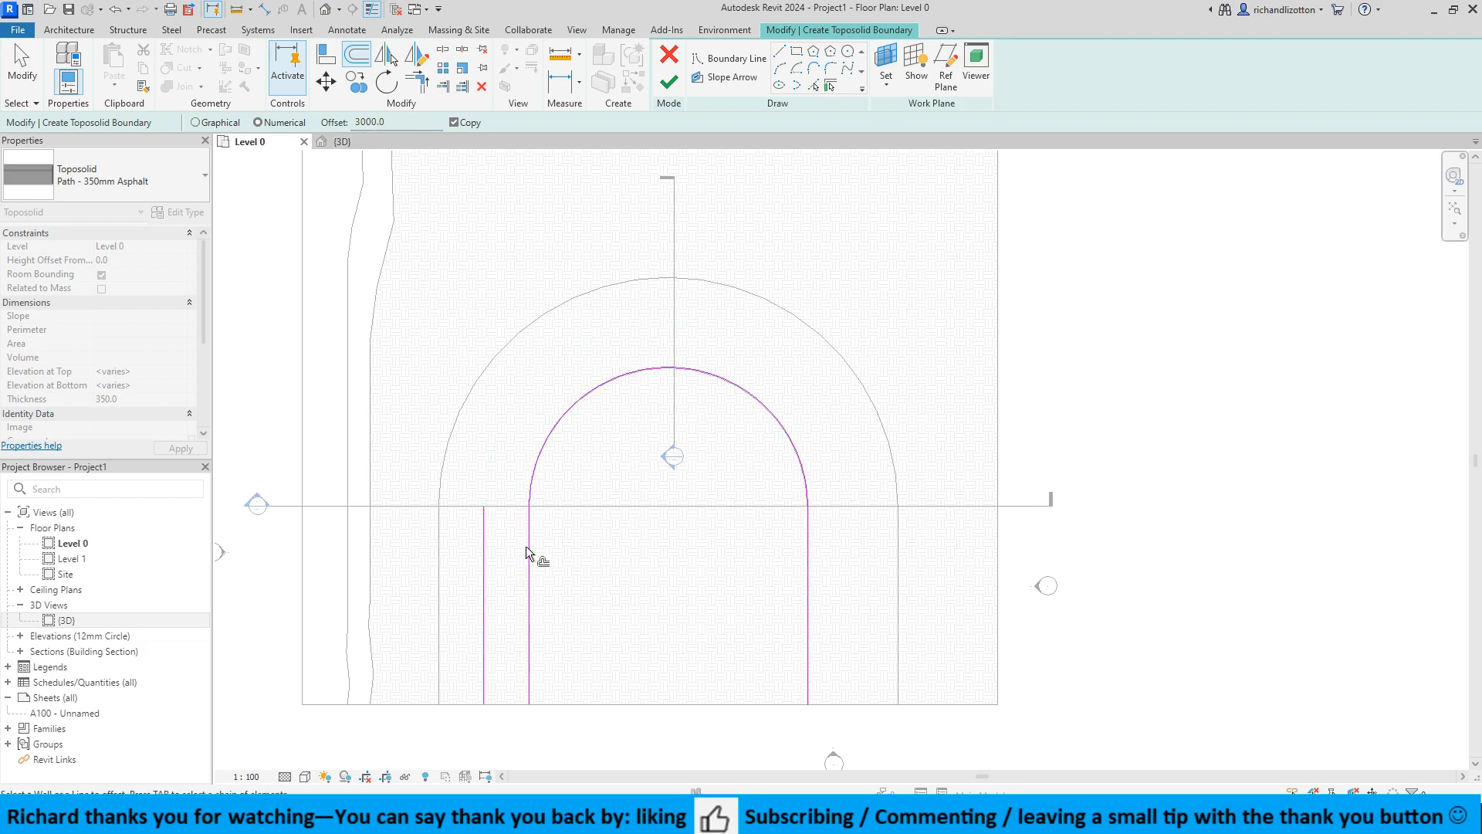
pyautogui.click(558, 417)
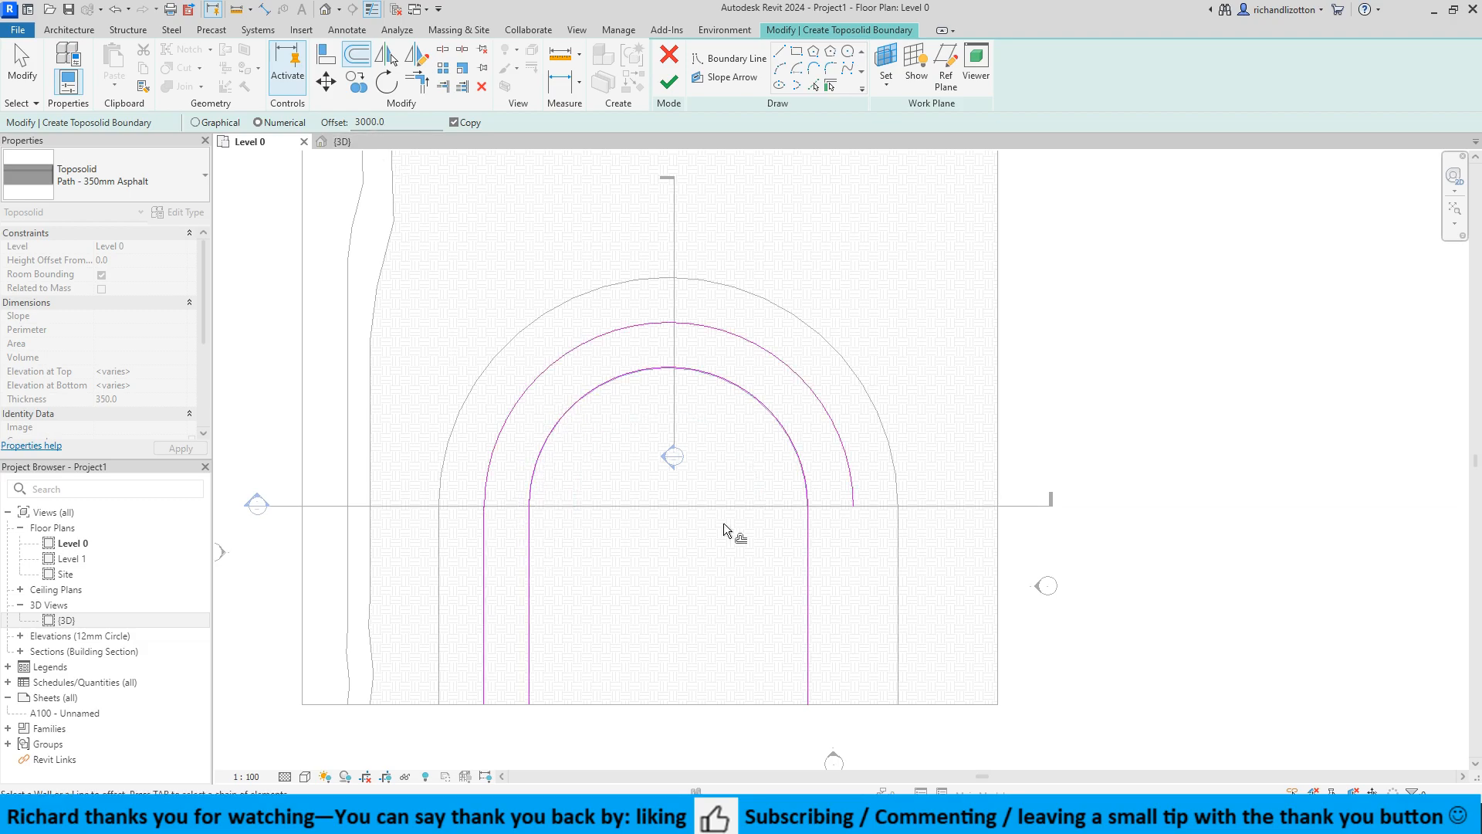
pyautogui.click(818, 613)
# Draw boundary lines along the terrain's lower edge to close both open ends of the U-shaped path sketch.
pyautogui.click(778, 54)
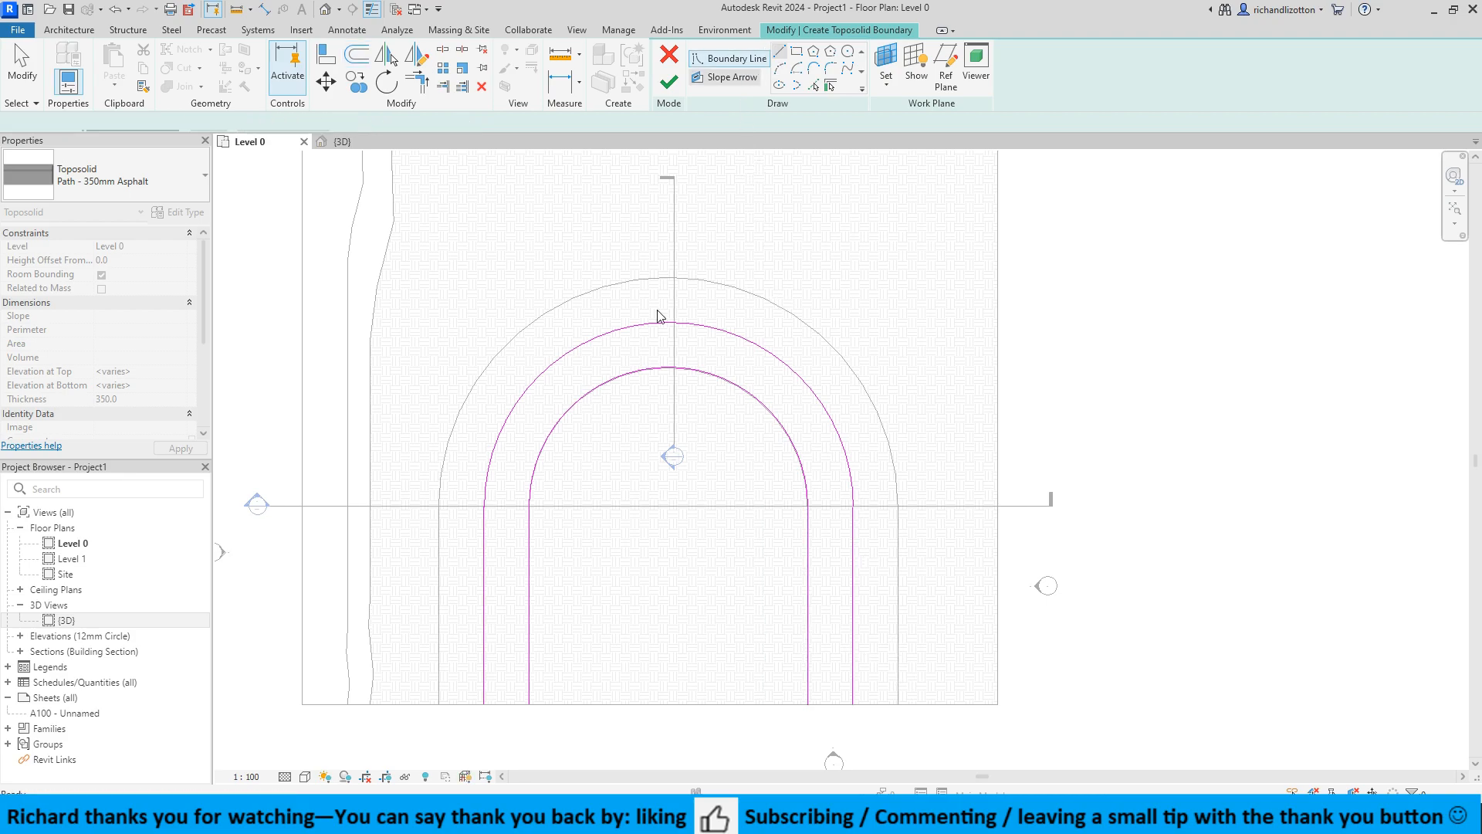
pyautogui.click(483, 704)
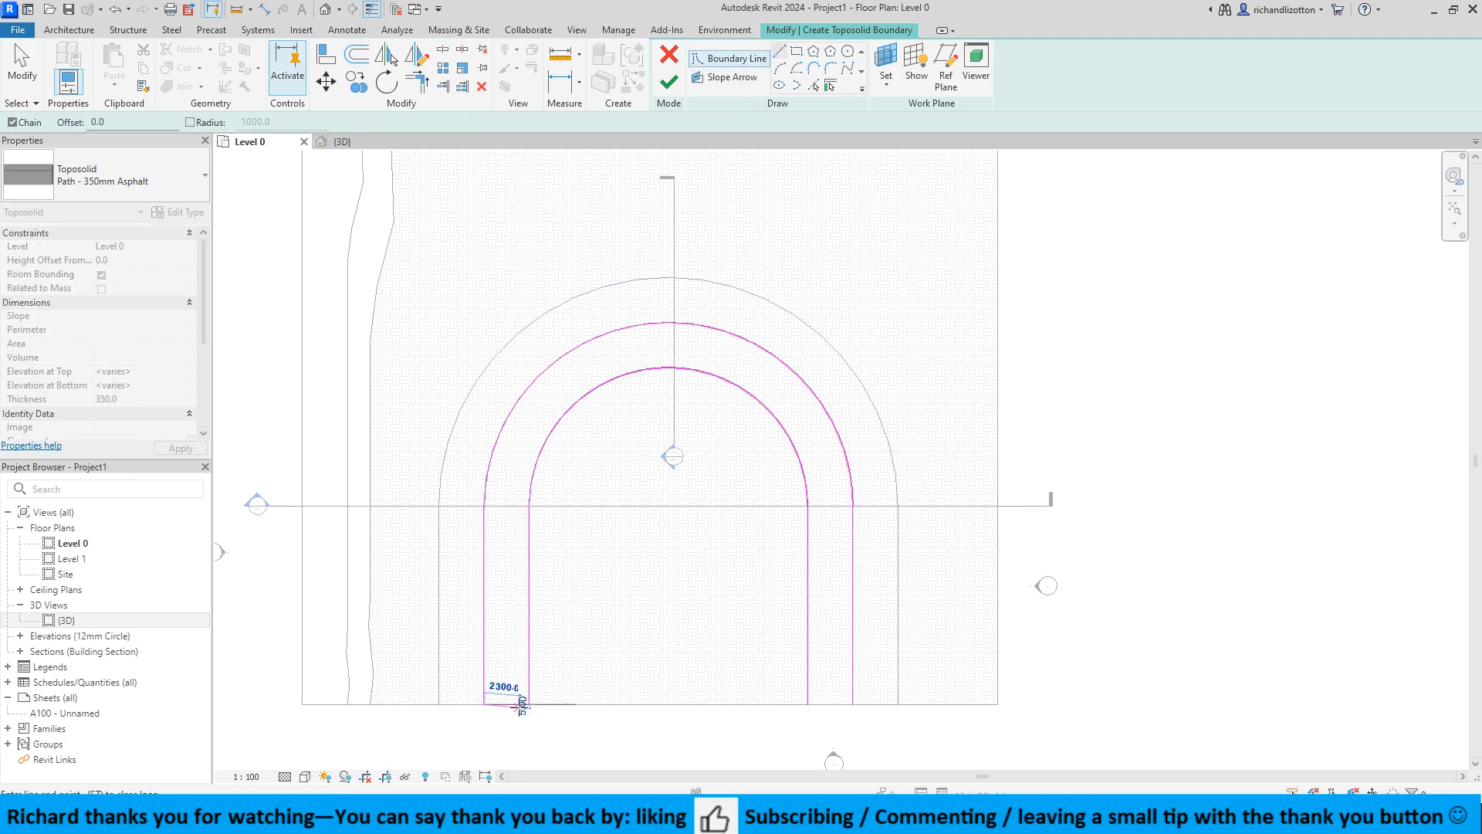
pyautogui.click(483, 507)
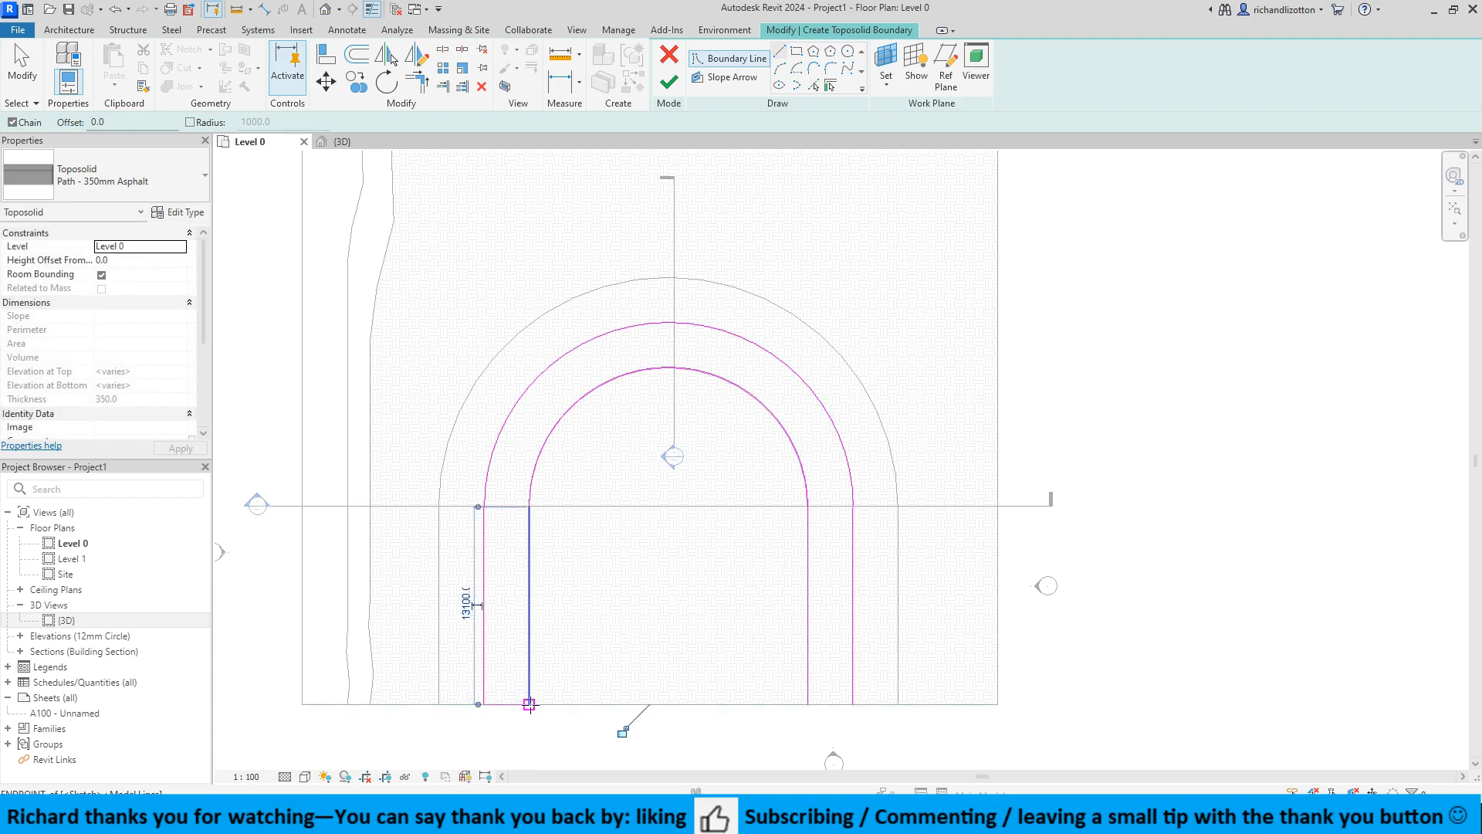
pyautogui.click(808, 704)
pyautogui.click(853, 704)
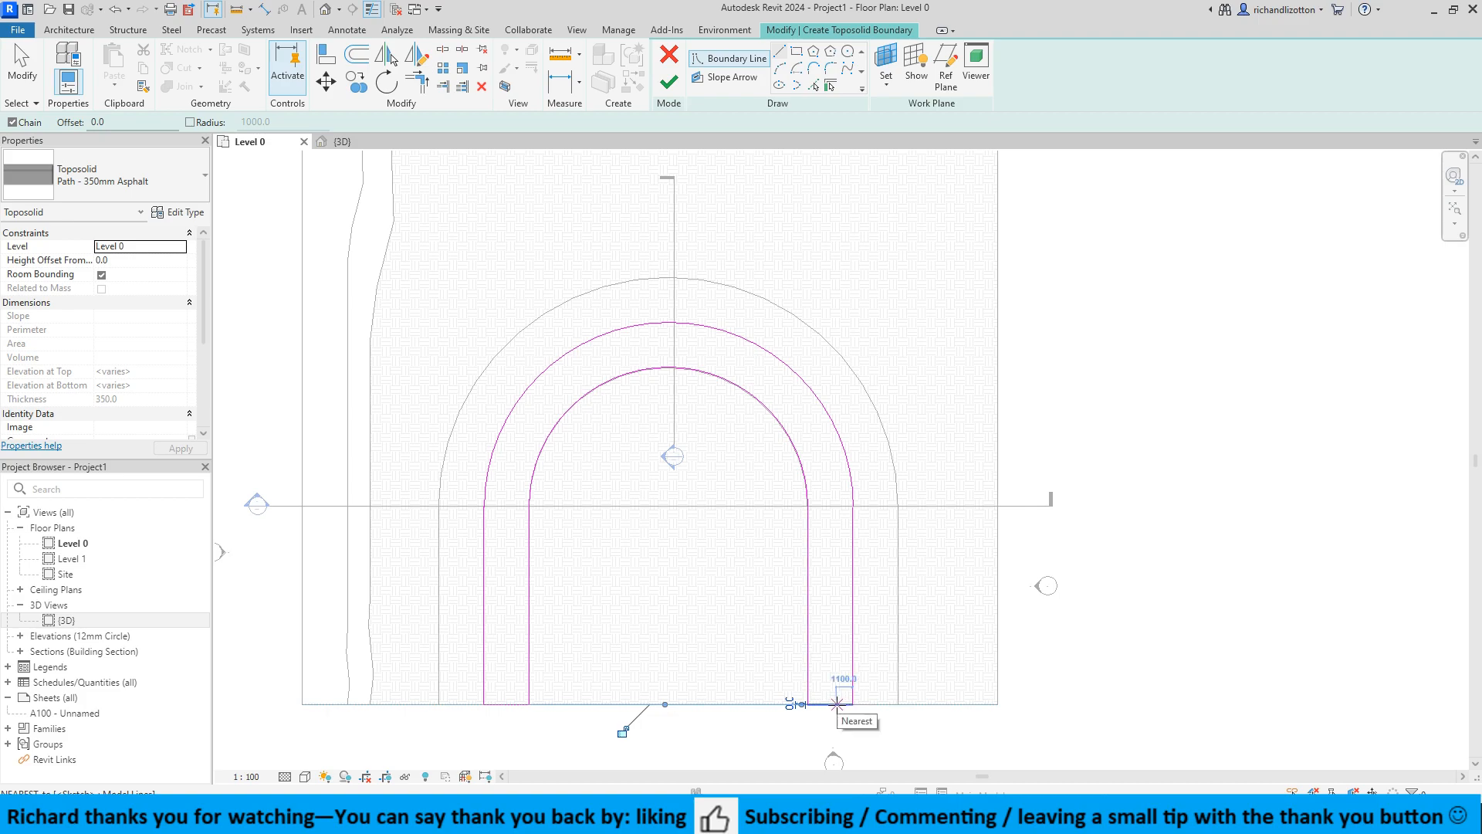
pyautogui.press('Escape')
pyautogui.press('Escape')
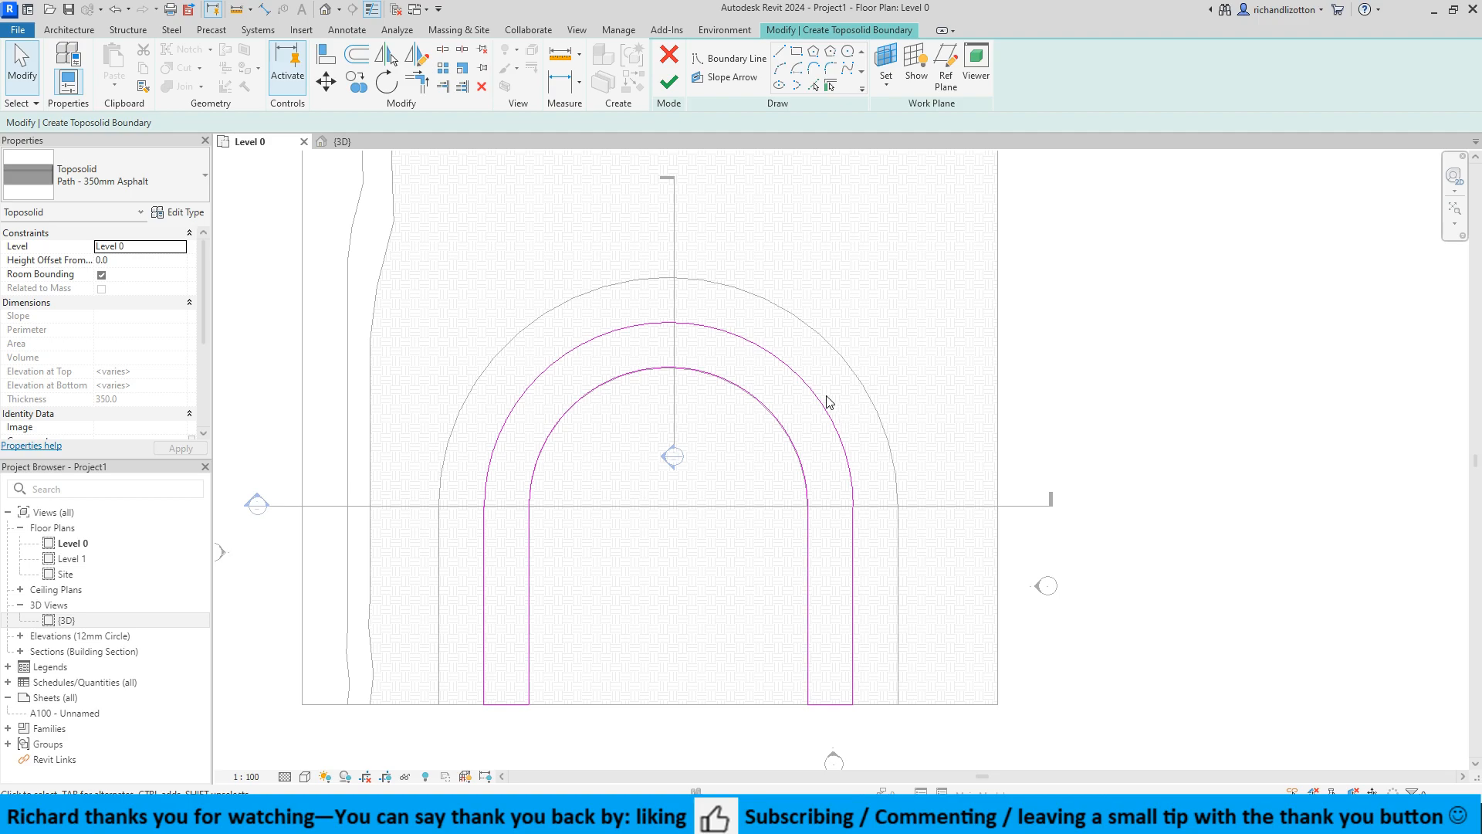
# Finish the path toposolid's boundary and check its position in 3D before returning to the Level 0 plan.
pyautogui.click(675, 91)
pyautogui.click(340, 143)
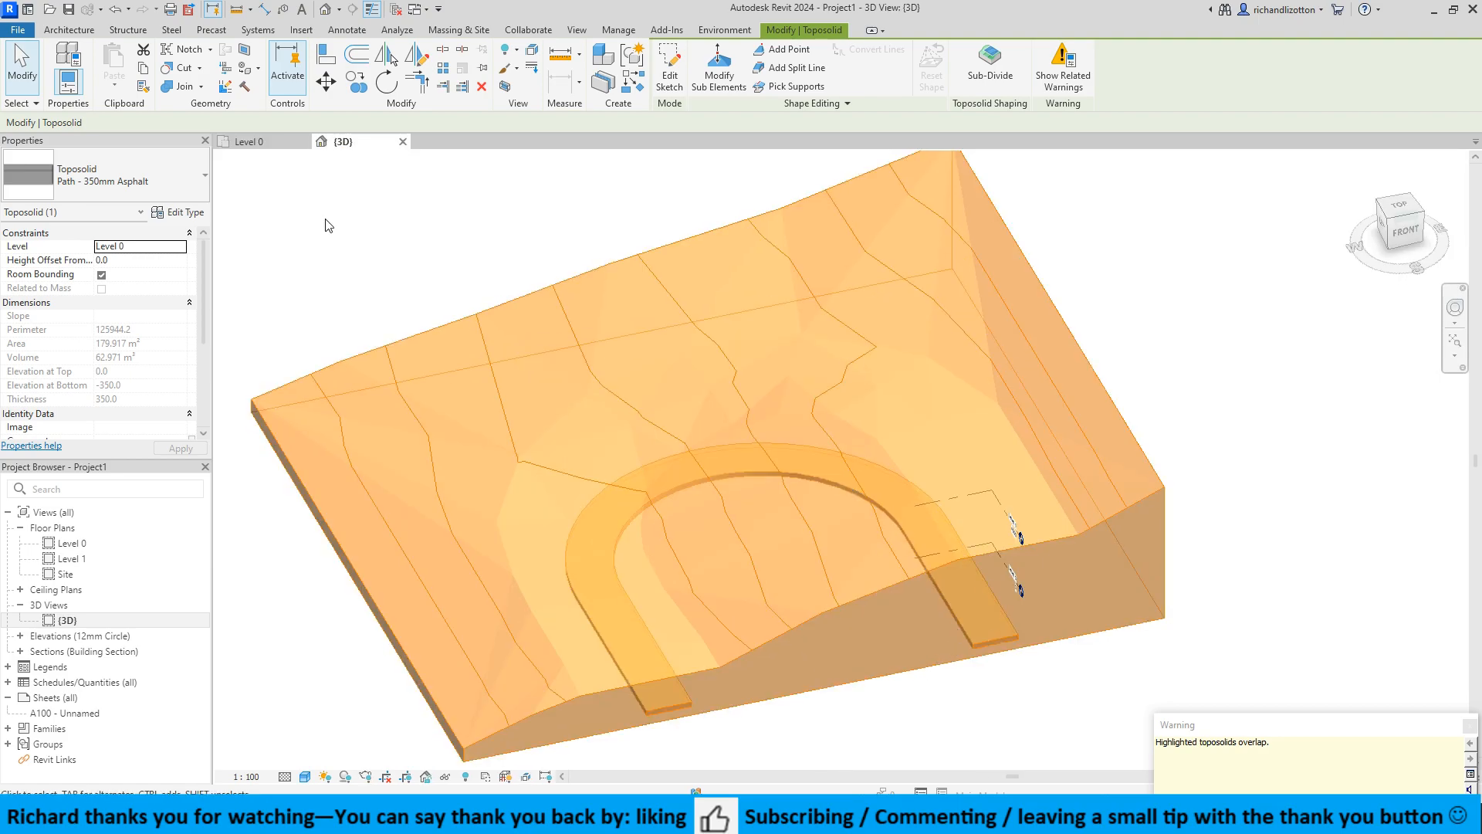
pyautogui.click(278, 142)
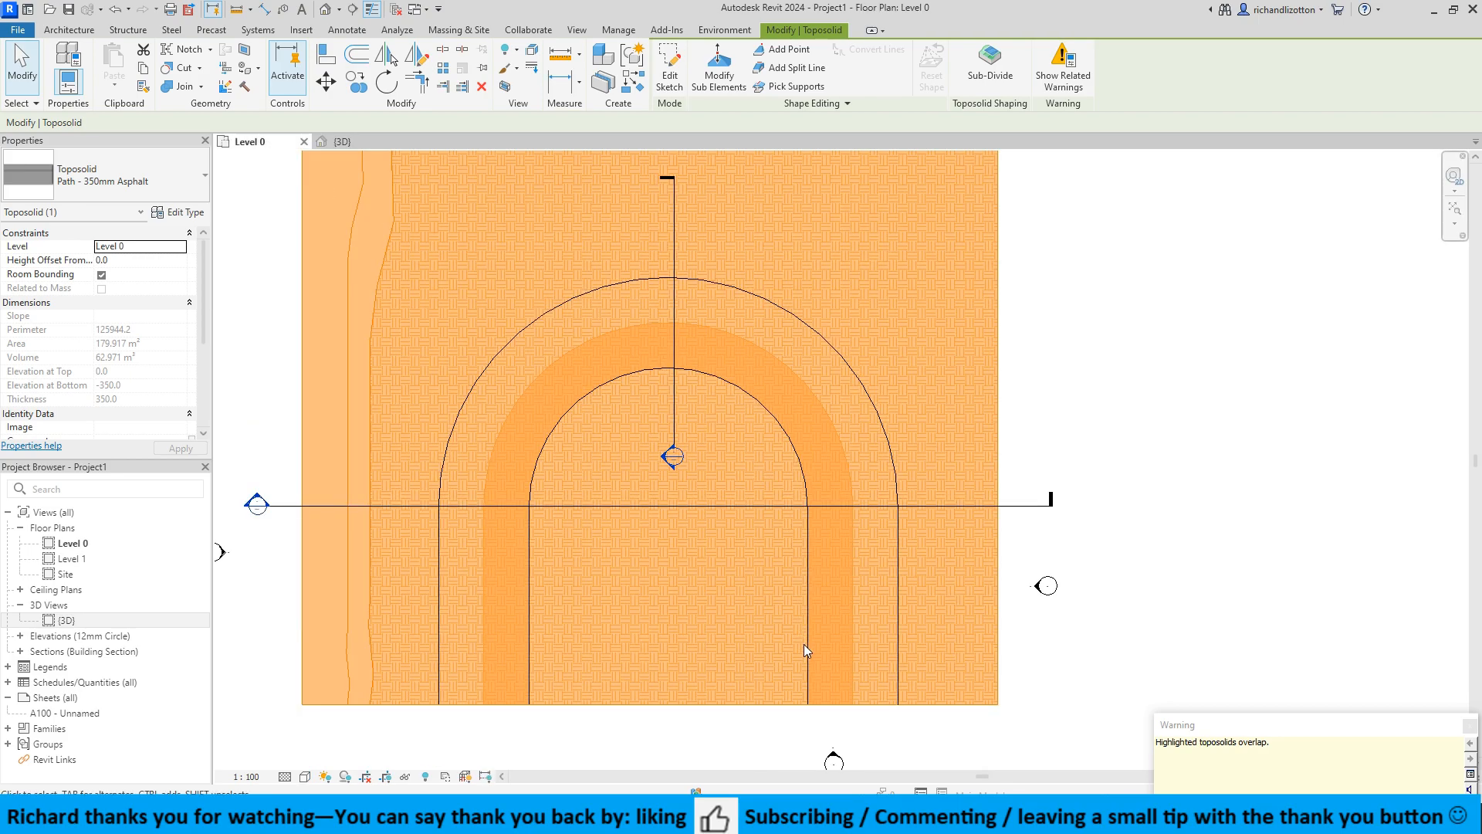
# Set the path's corner points at the end of its right leg to elevations 6850 (outer) and 6775 (inner).
pyautogui.click(729, 77)
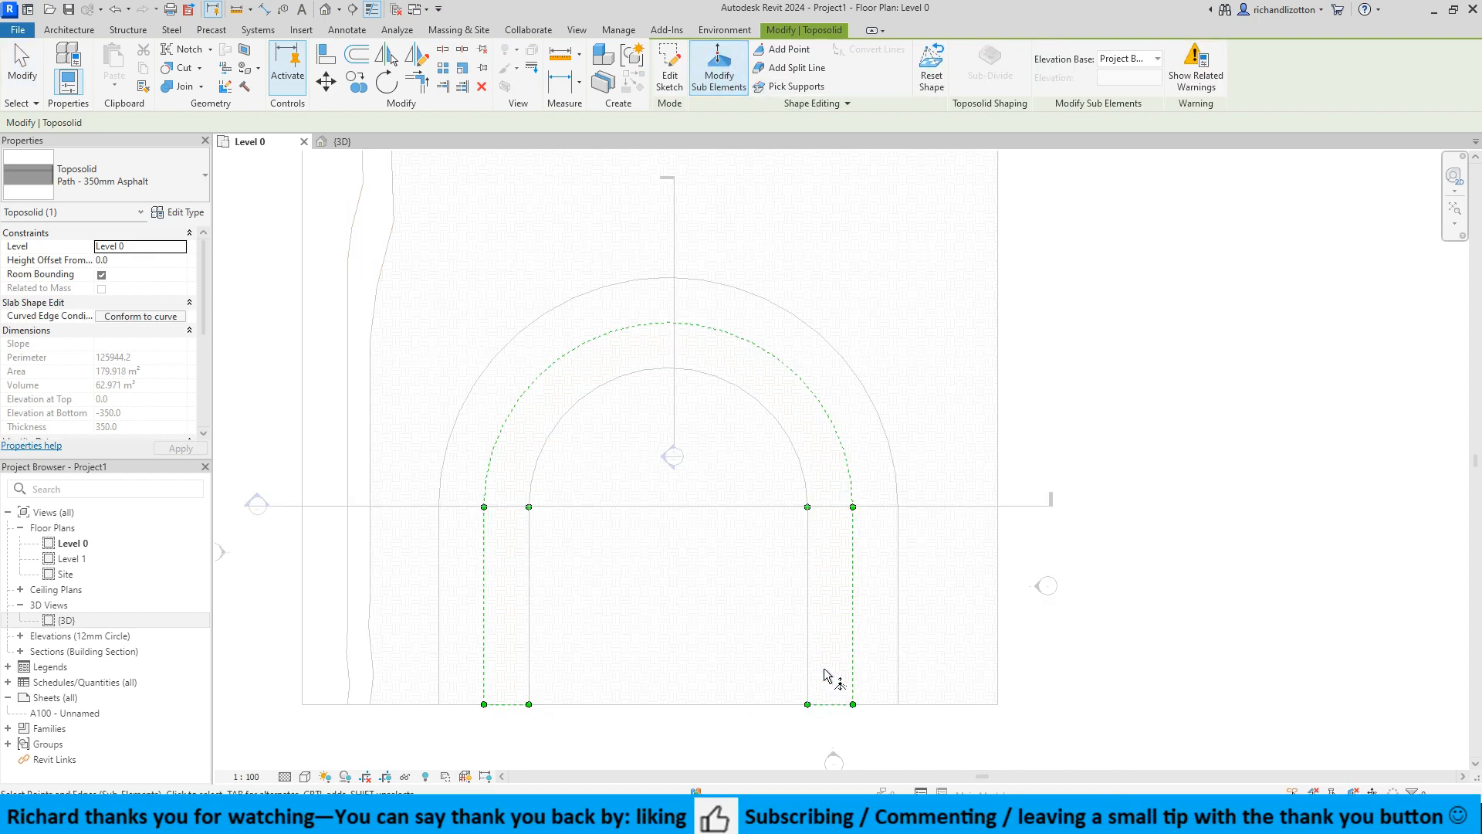
pyautogui.scroll(1, 835, 647)
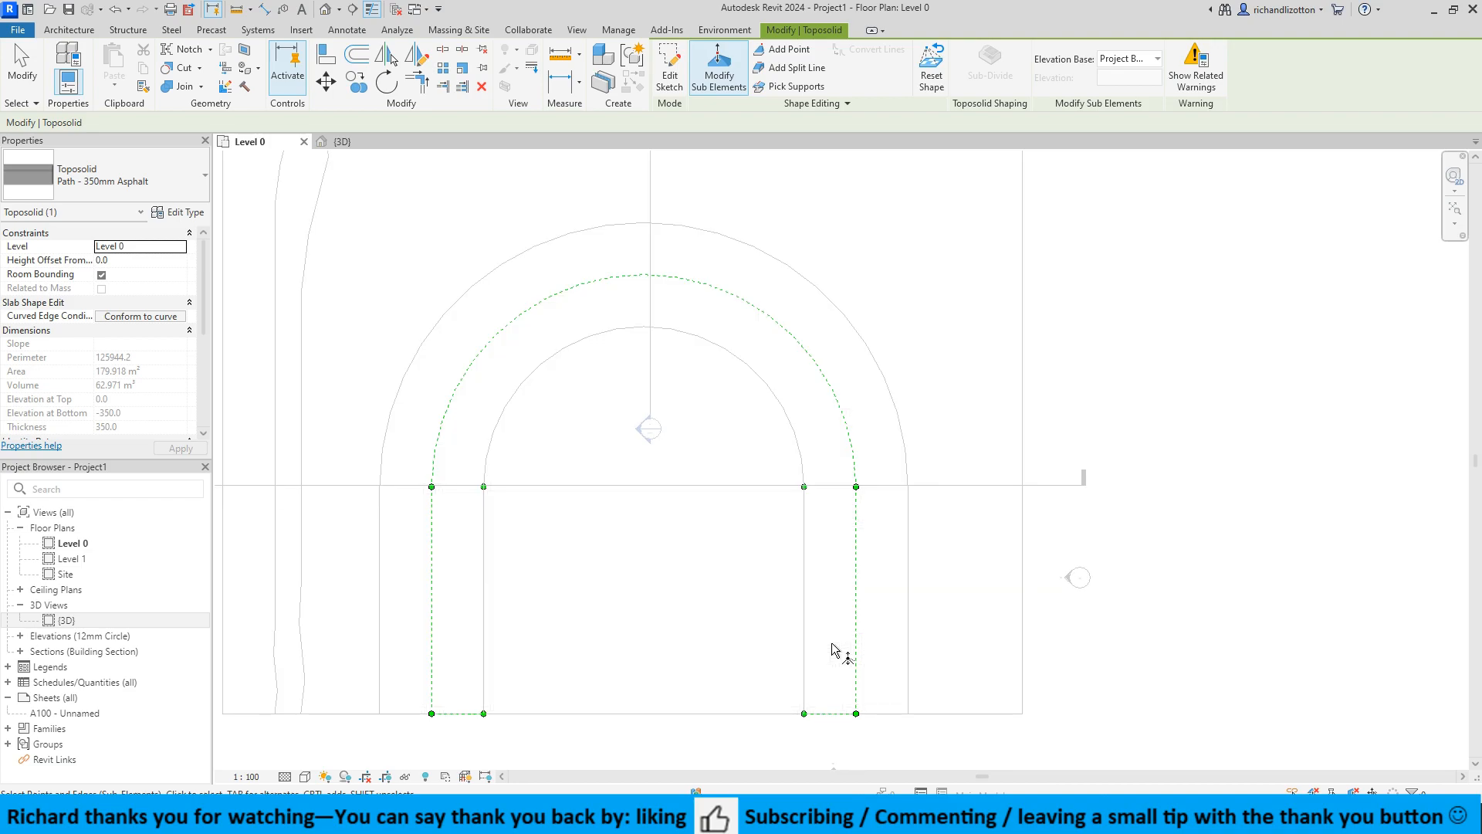
pyautogui.moveTo(843, 655); pyautogui.dragTo(880, 666, button='middle')
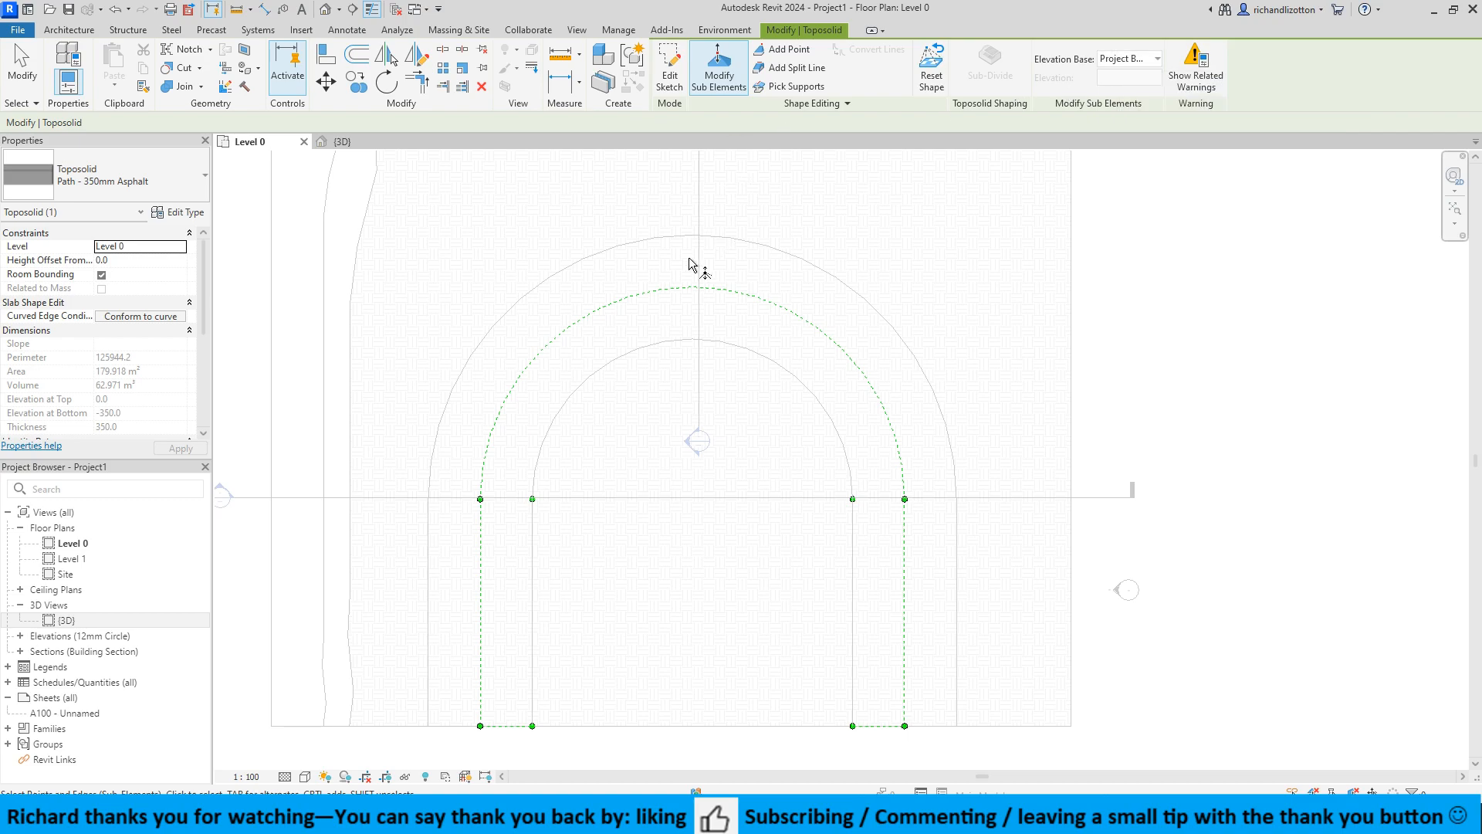
pyautogui.click(905, 726)
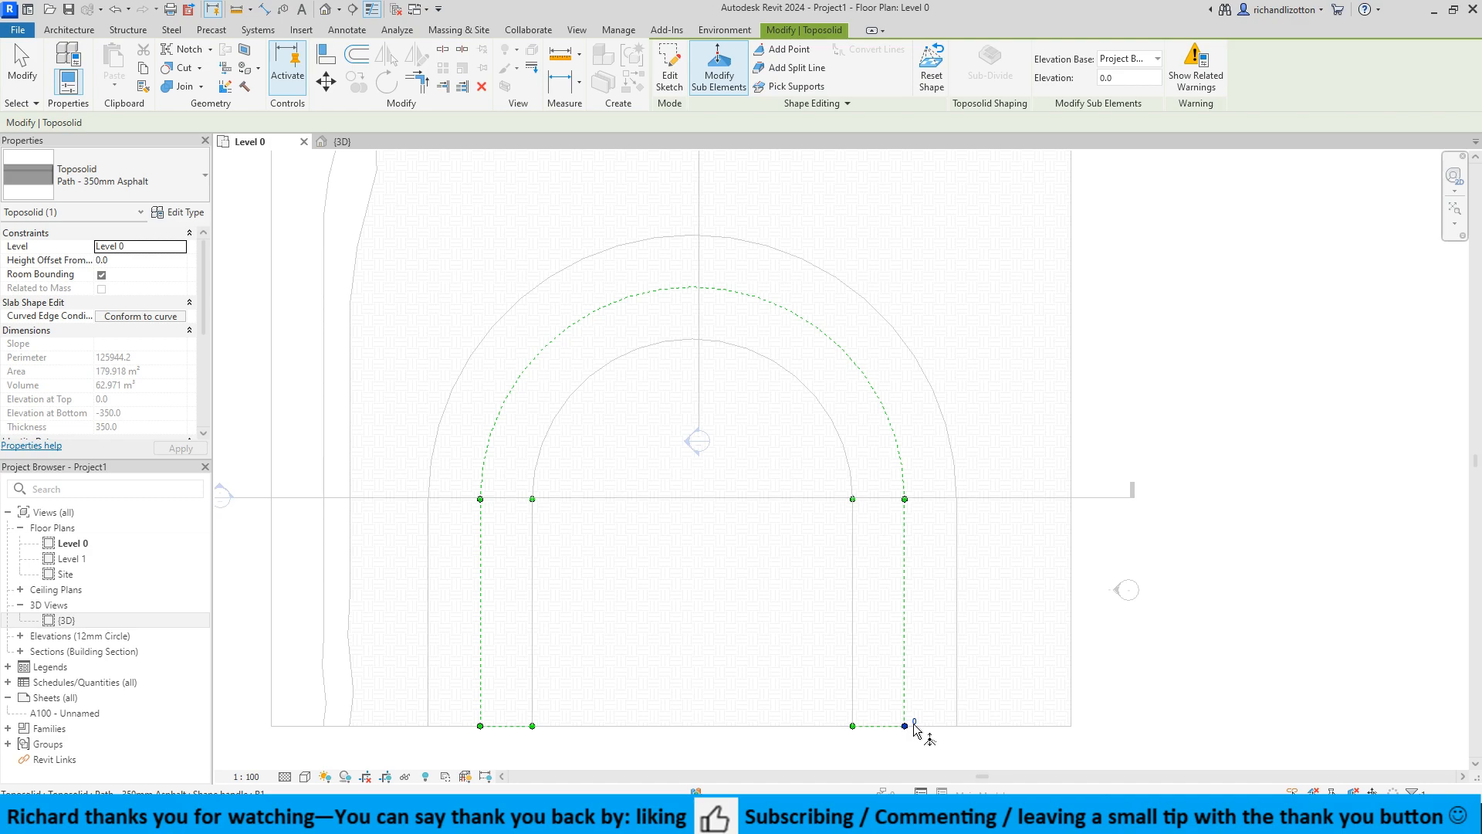
pyautogui.click(914, 722)
pyautogui.write('6')
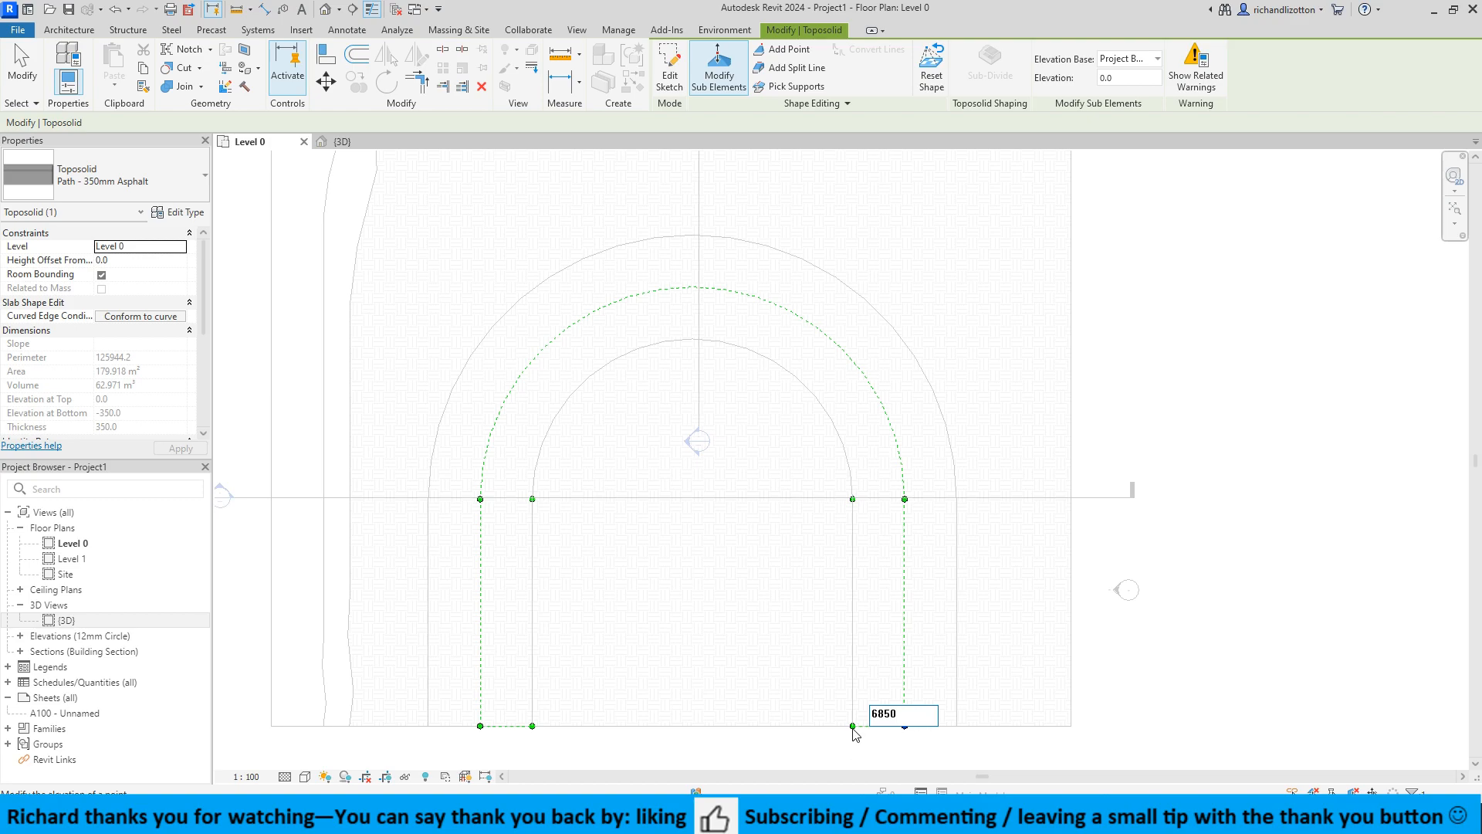
pyautogui.write('850')
pyautogui.press('Return')
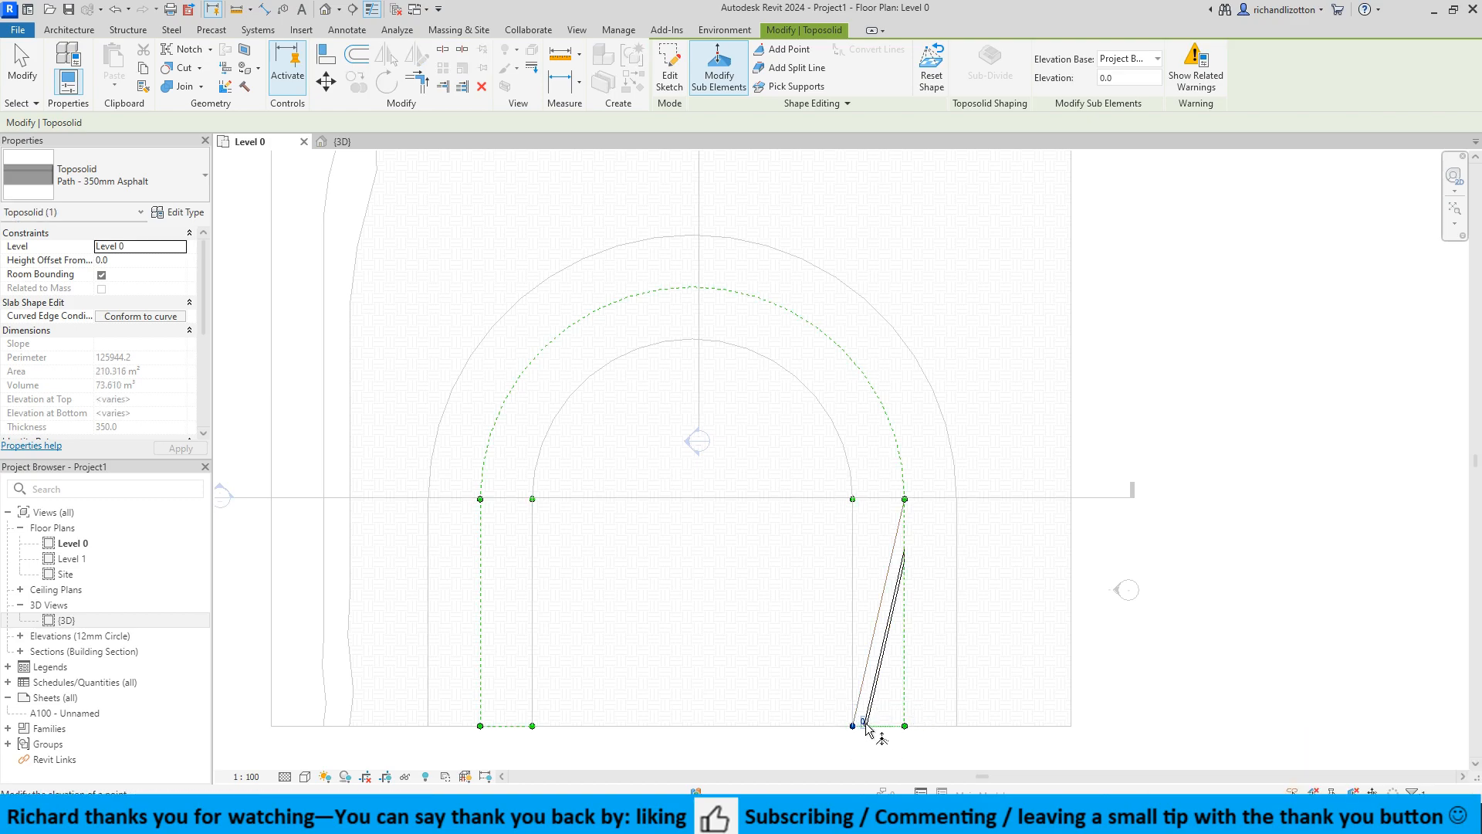
pyautogui.click(863, 719)
pyautogui.write('6775')
pyautogui.press('Return')
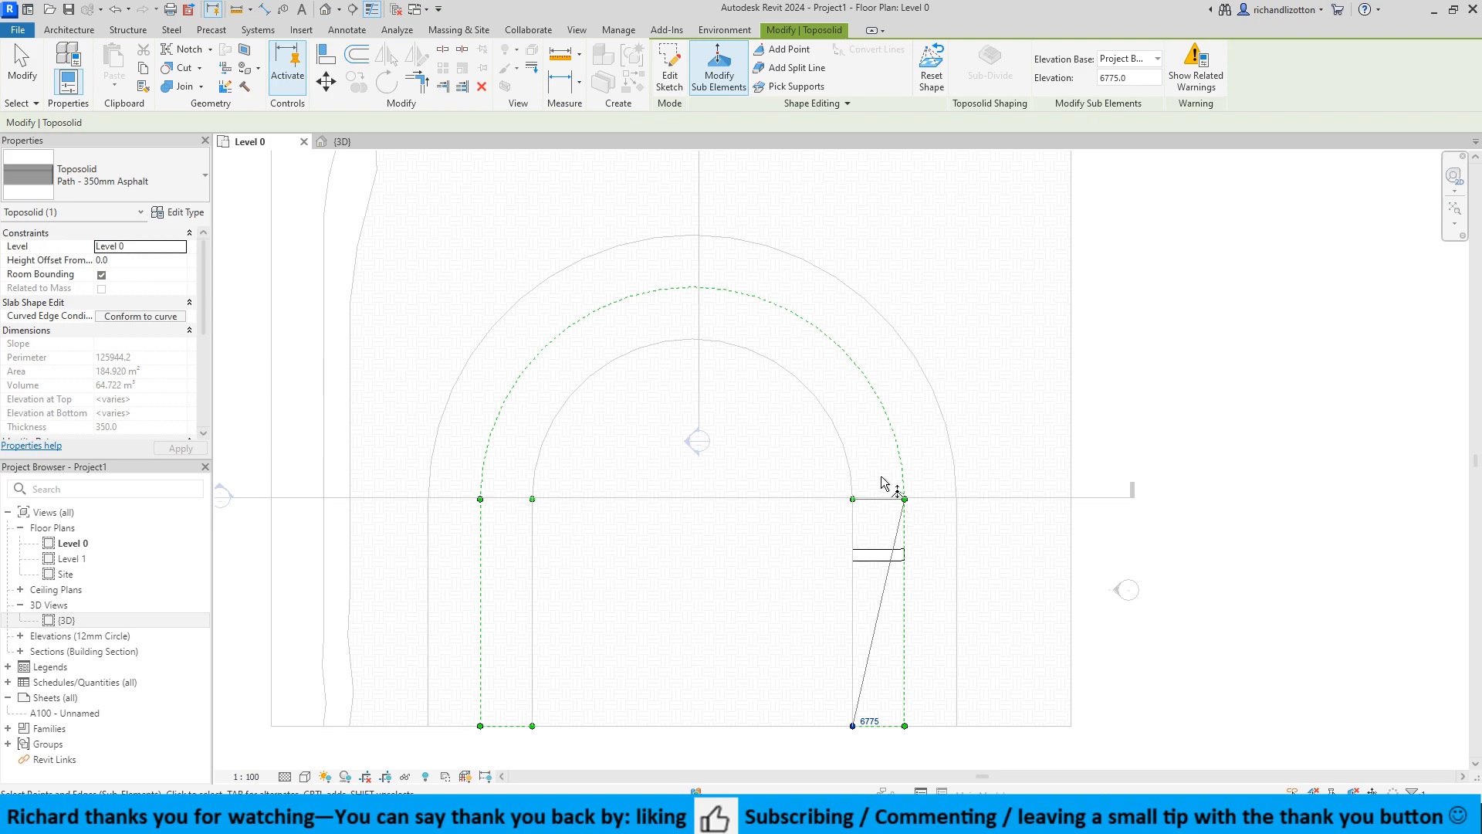
# Set the points where the path's right leg meets the arc to elevations 6750 (outer) and 6675 (inner).
pyautogui.click(903, 498)
pyautogui.click(913, 488)
pyautogui.write('6750')
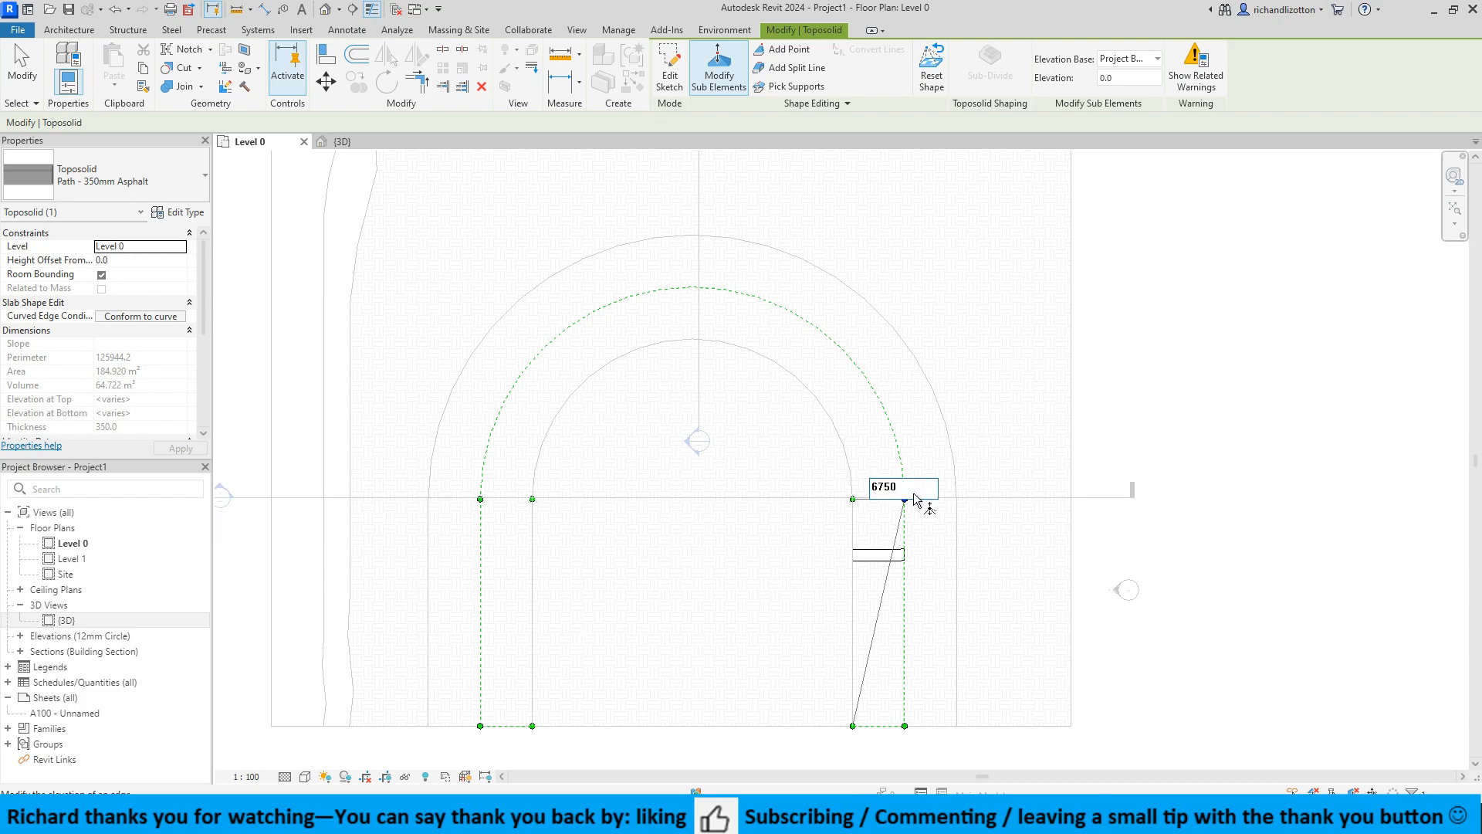
pyautogui.press('Return')
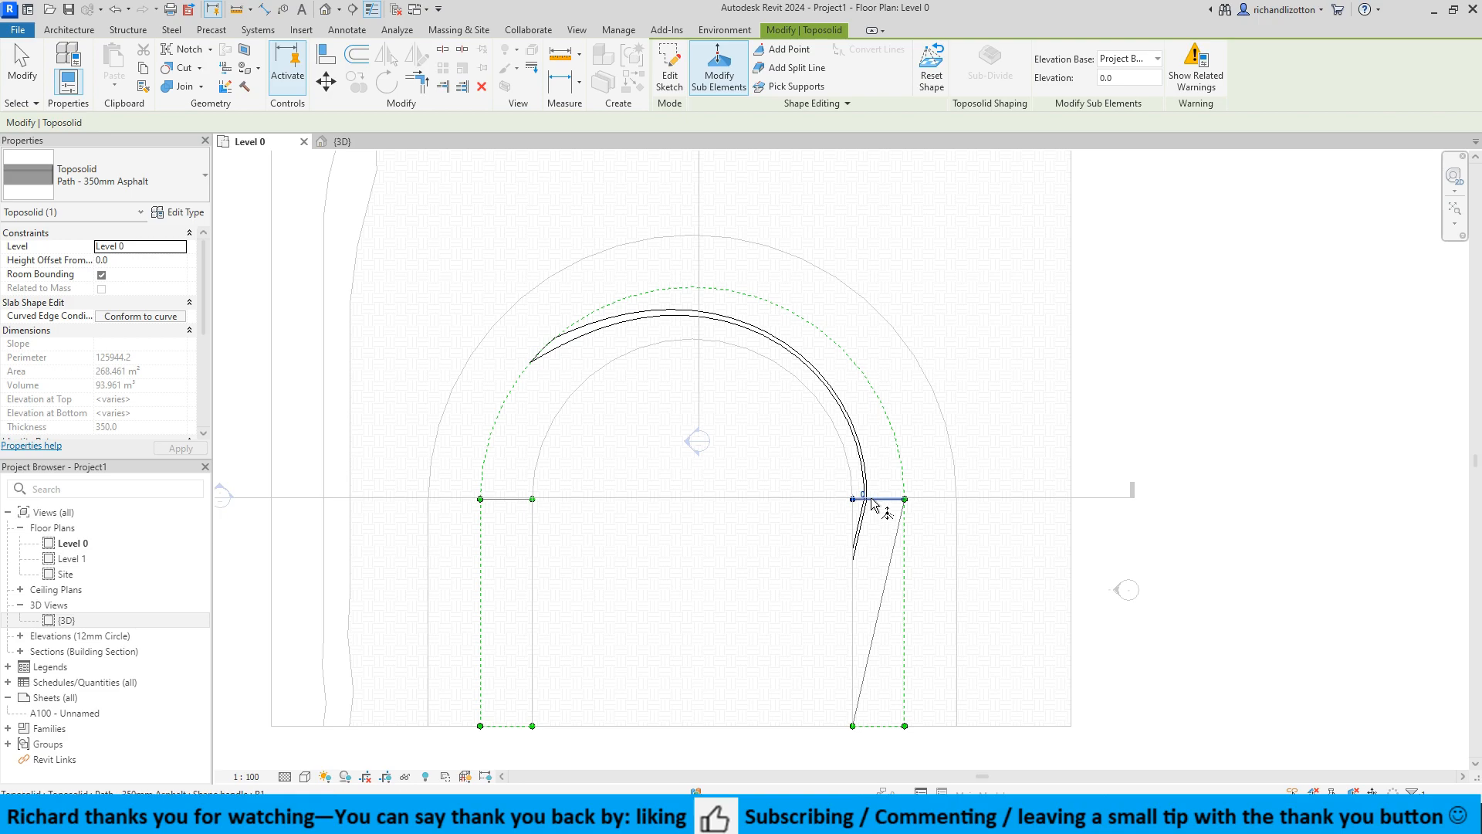
pyautogui.click(862, 494)
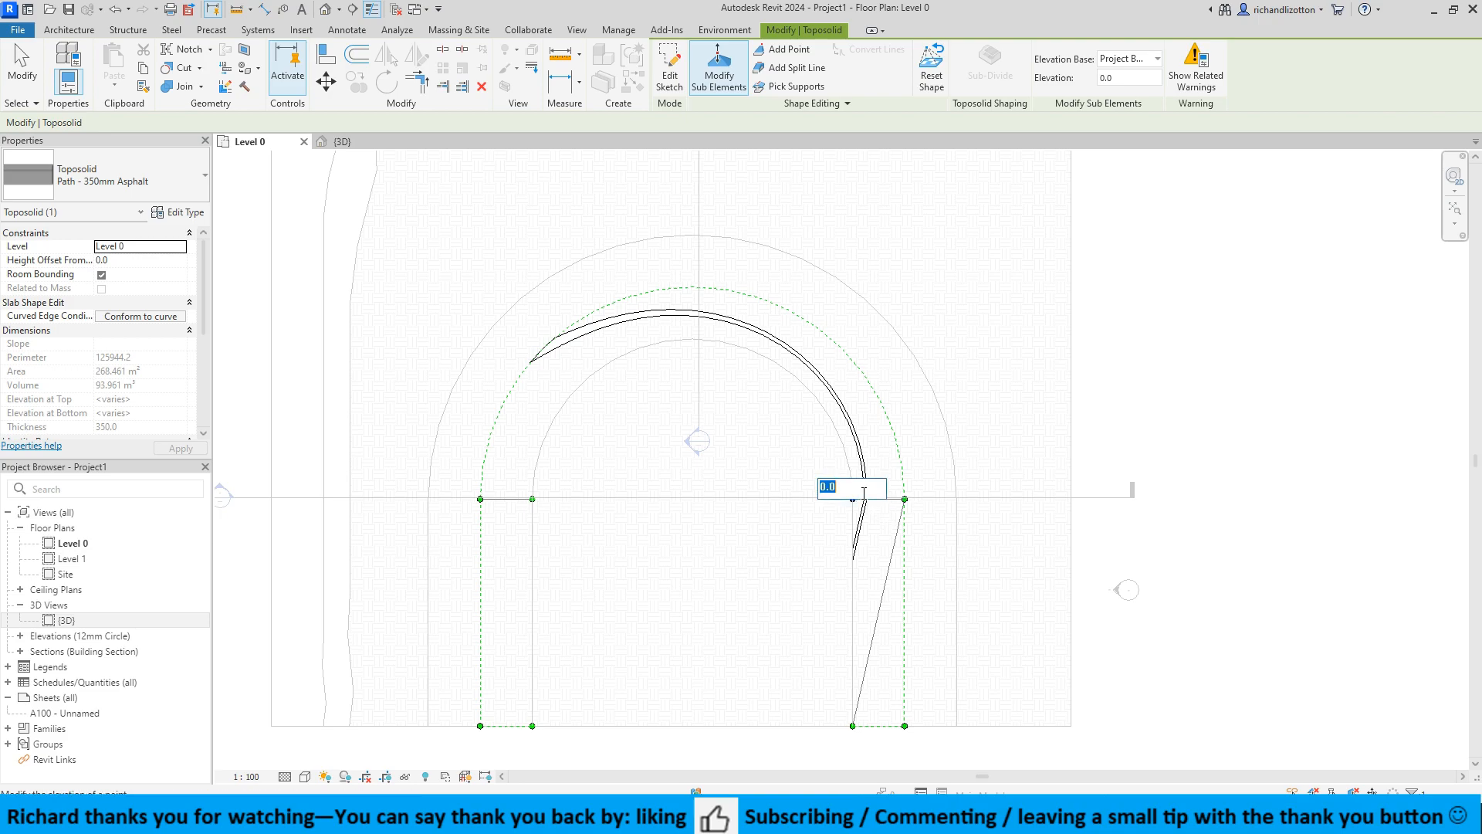
pyautogui.write('667')
pyautogui.press('Return')
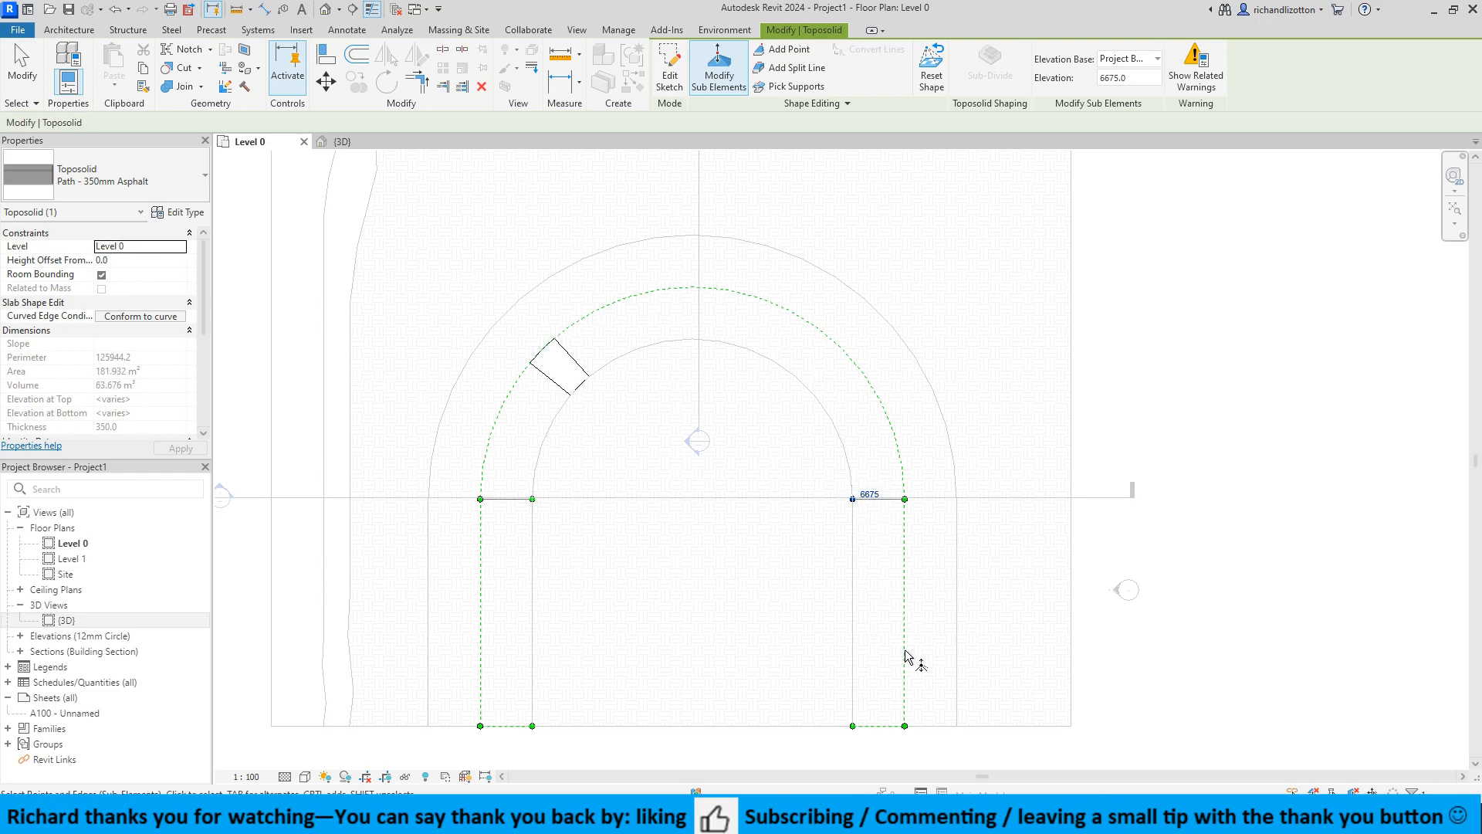
# Add a shape point at absolute elevation 6850 about midway along the outer edge of the path's right leg.
pyautogui.click(781, 51)
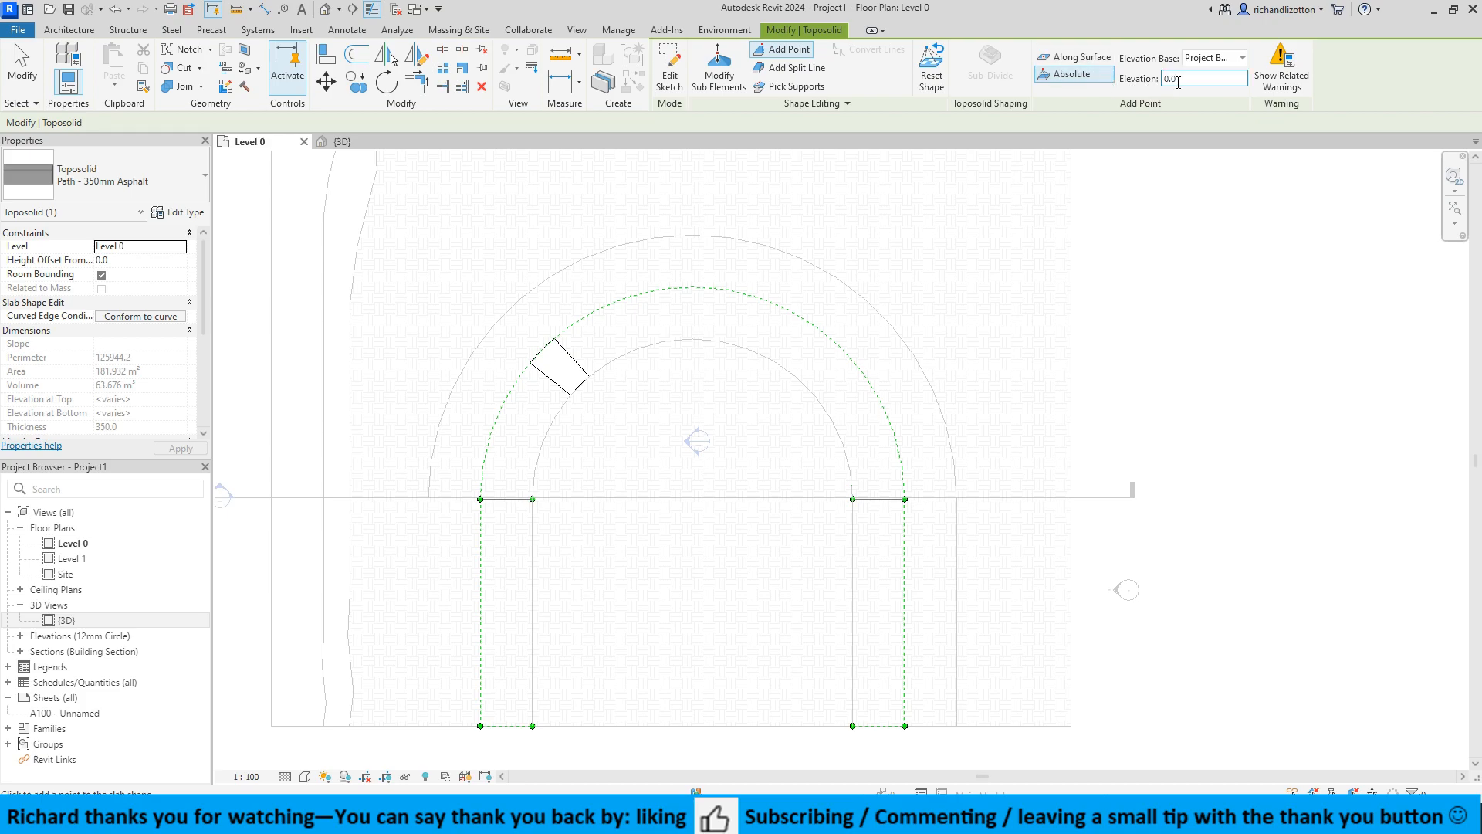
pyautogui.moveTo(1179, 82); pyautogui.dragTo(1147, 80)
pyautogui.write('6850')
pyautogui.press('Return')
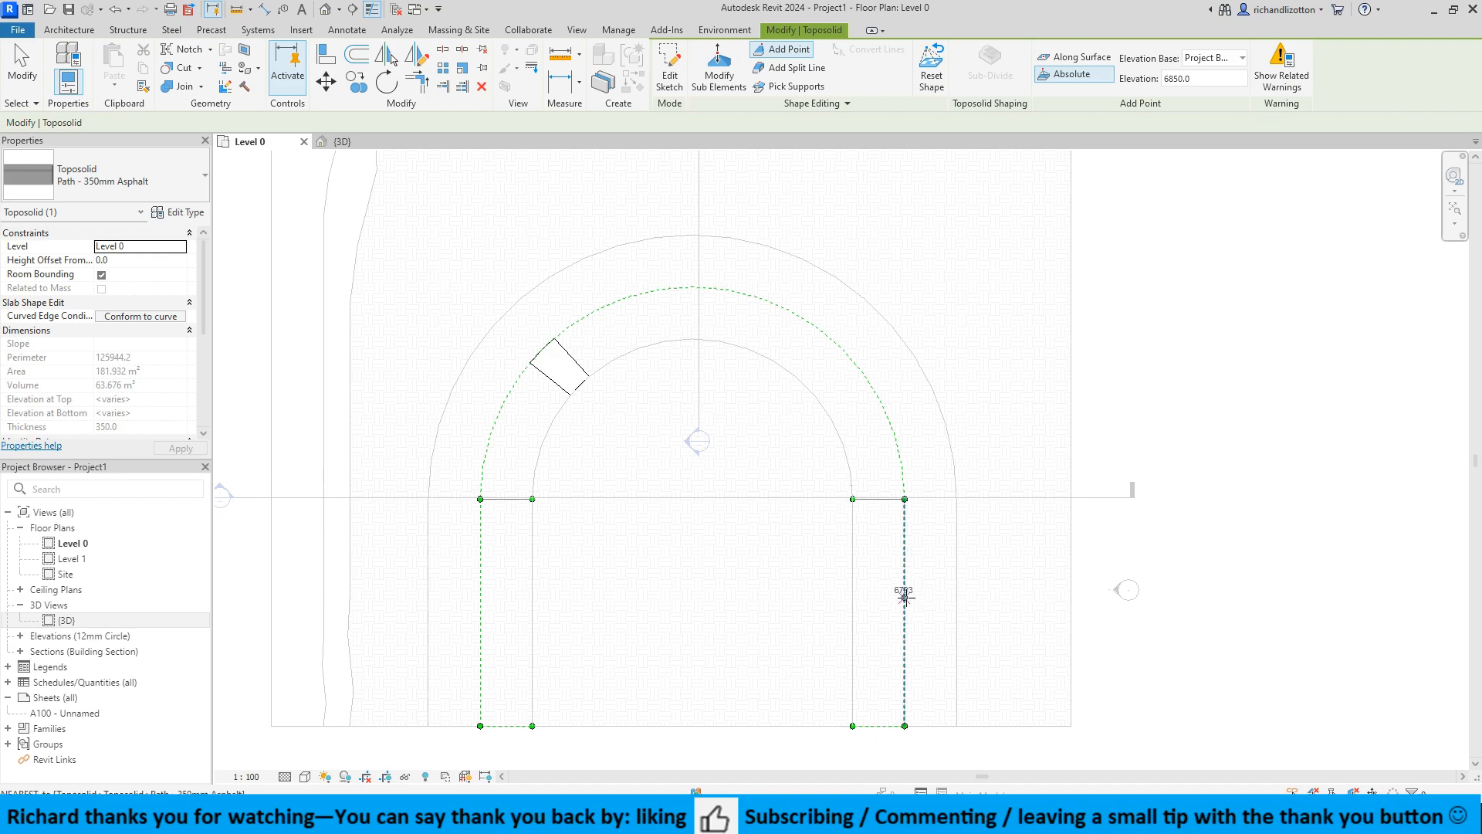
pyautogui.click(904, 596)
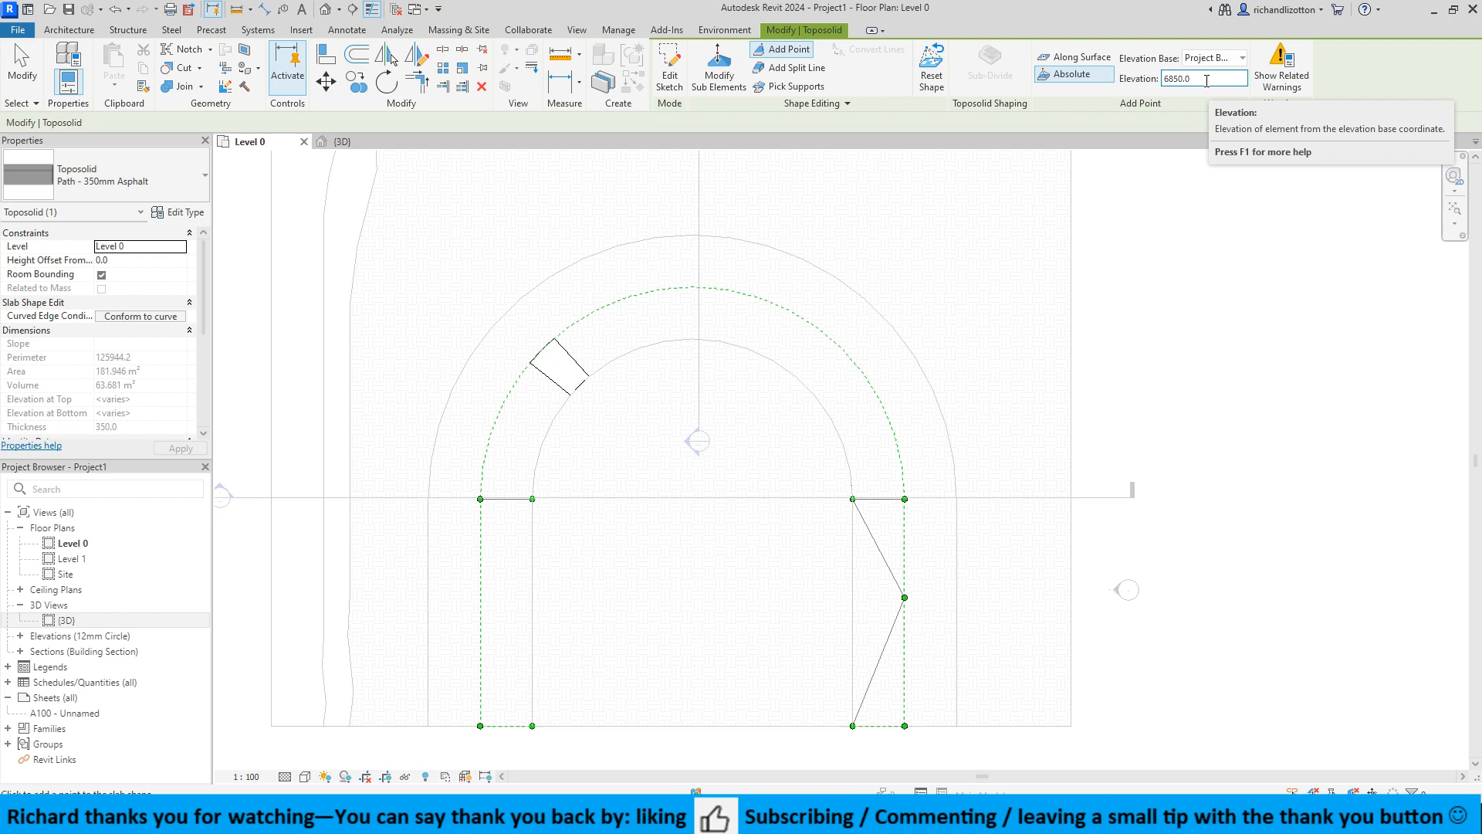
# Add a shape point at absolute elevation 6775 on the inner edge of the right leg, opposite the outer midpoint.
pyautogui.moveTo(1206, 80); pyautogui.dragTo(1156, 85)
pyautogui.write('6775')
pyautogui.press('Return')
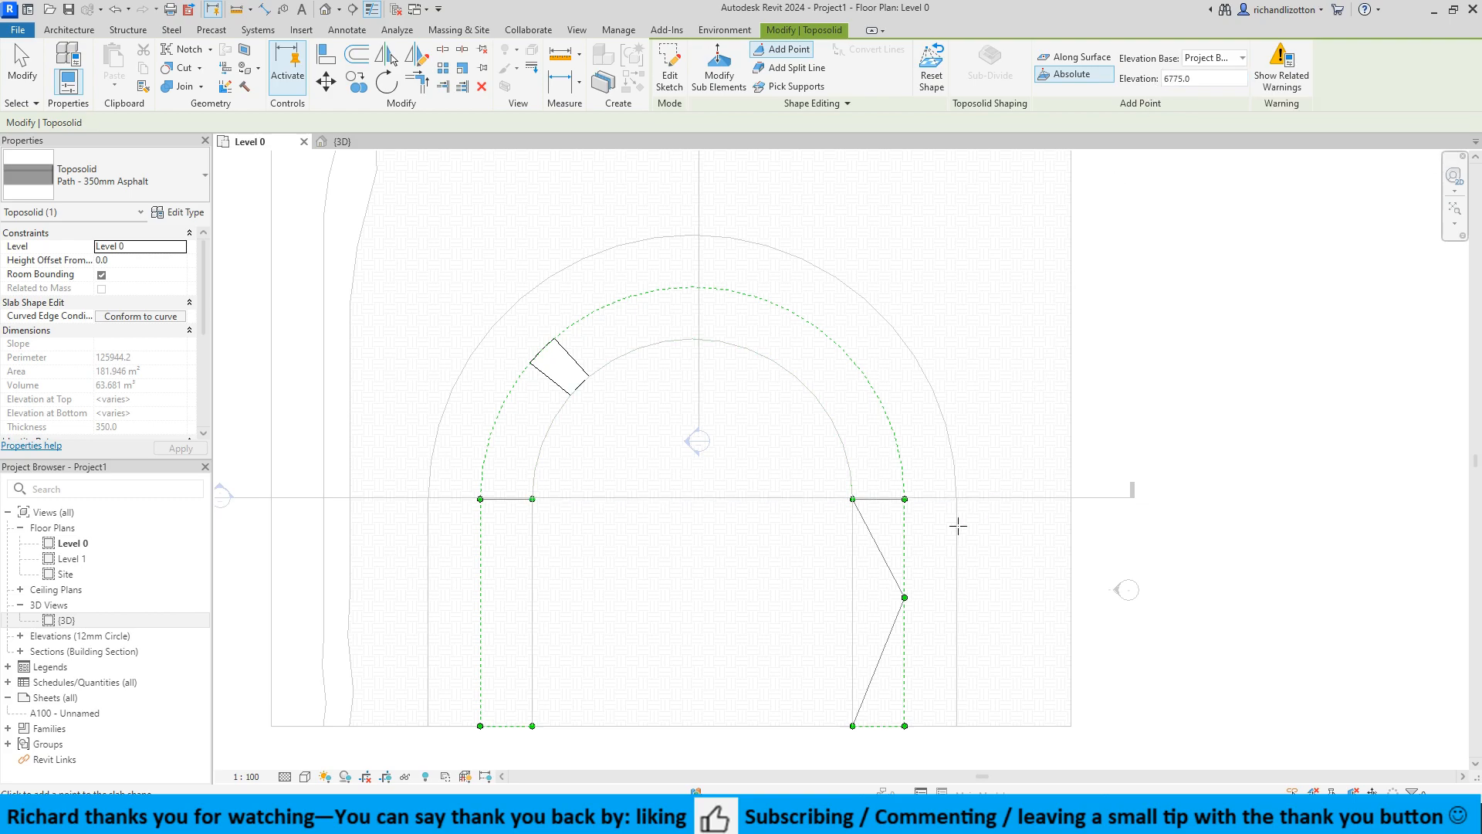
pyautogui.click(852, 596)
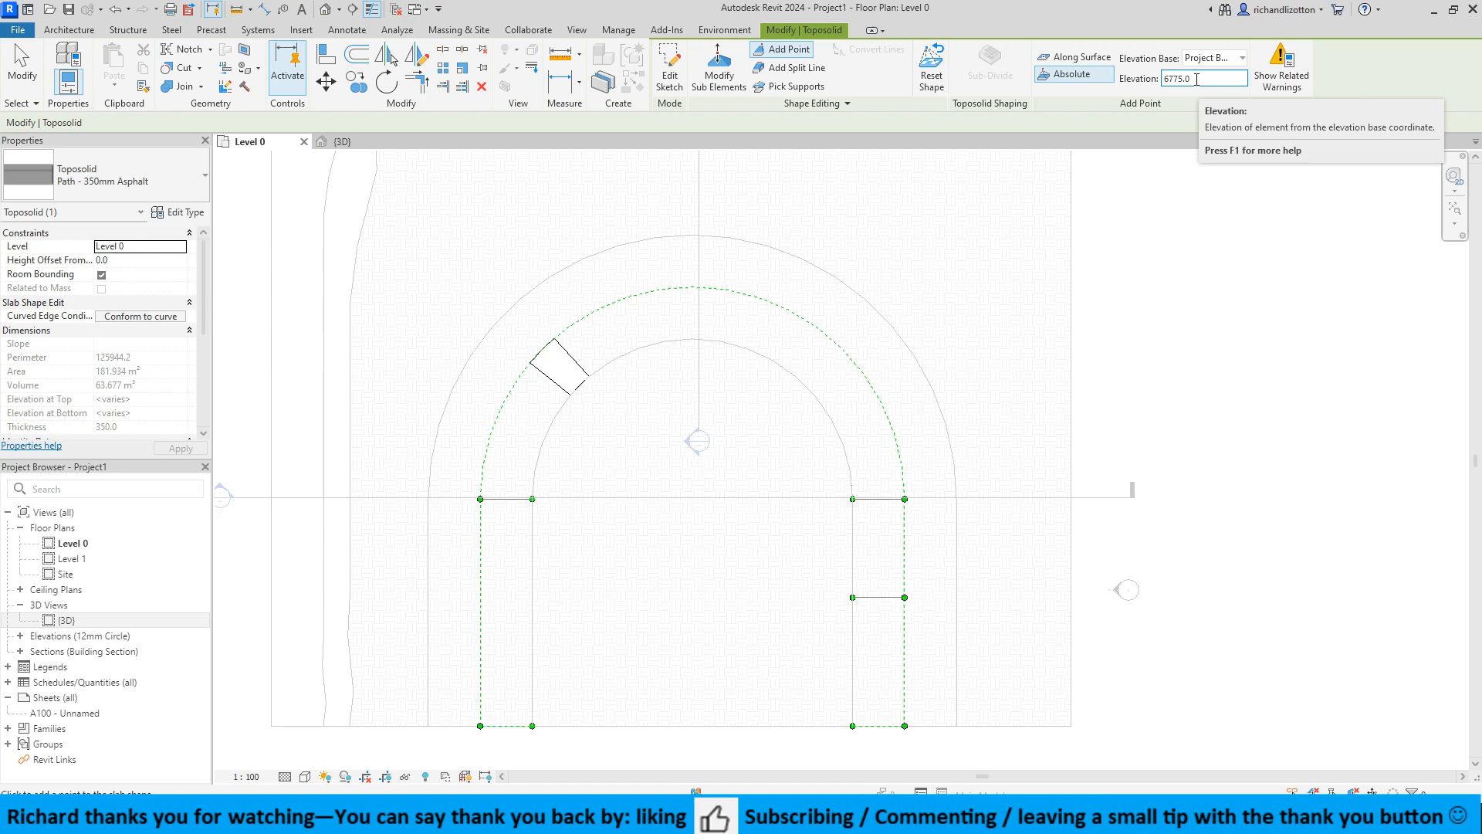
# Add a pair of shape points on the arc's upper-right part at elevations 6200 (outer edge) and 6125 (inner edge).
pyautogui.moveTo(1196, 79); pyautogui.dragTo(1162, 84)
pyautogui.write('6200')
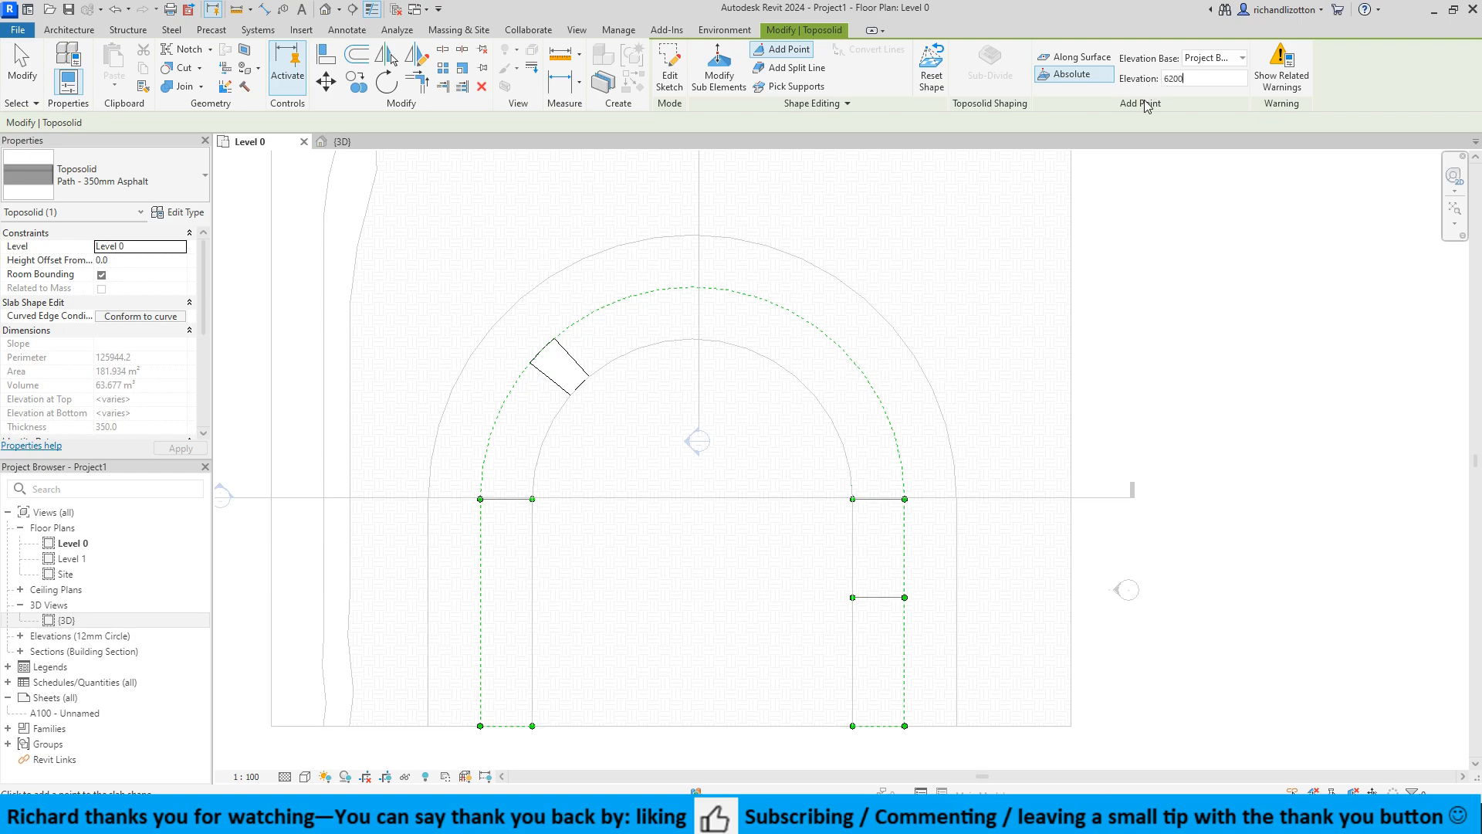
pyautogui.press('Return')
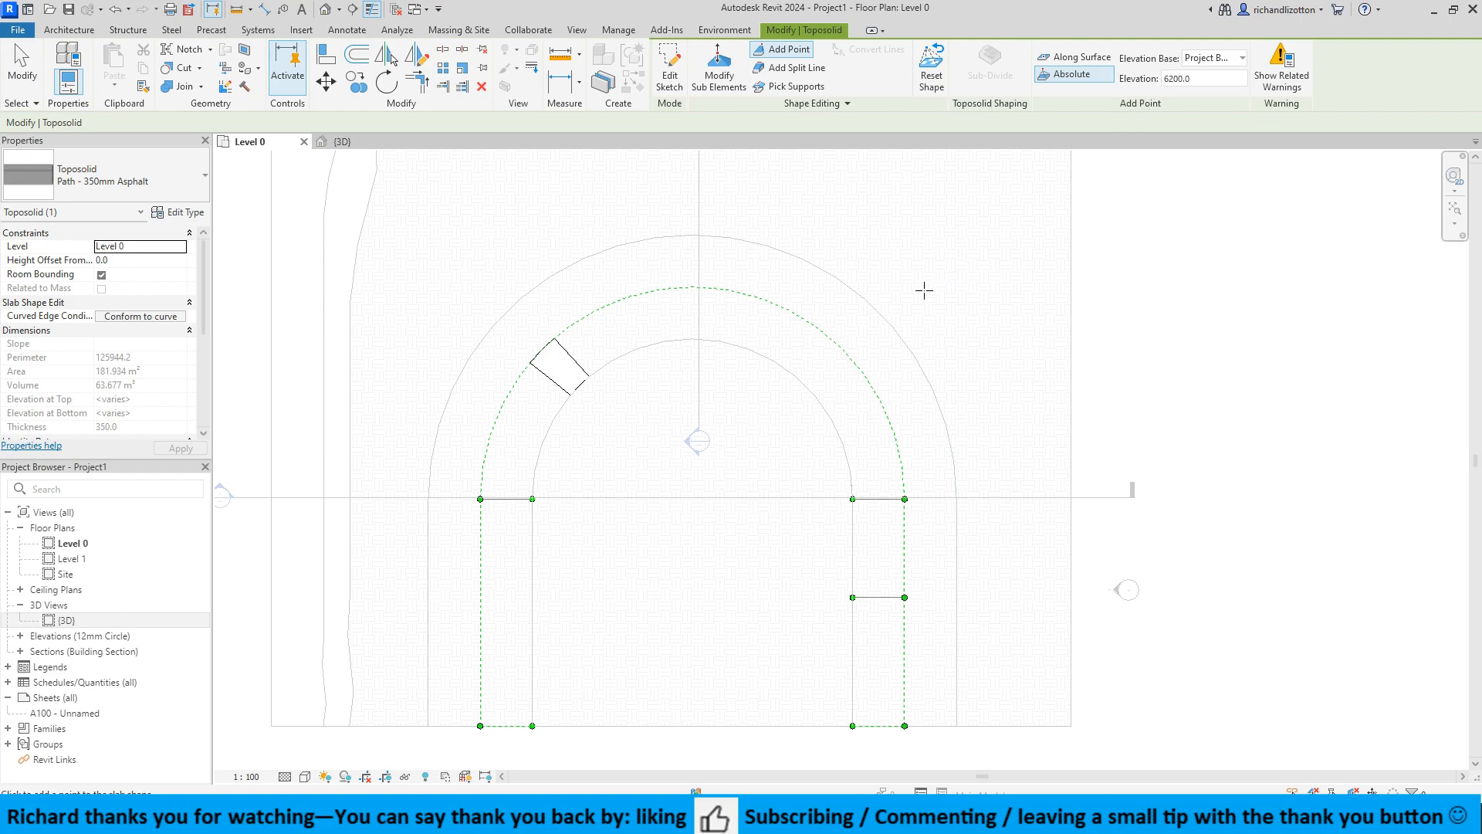
pyautogui.click(839, 345)
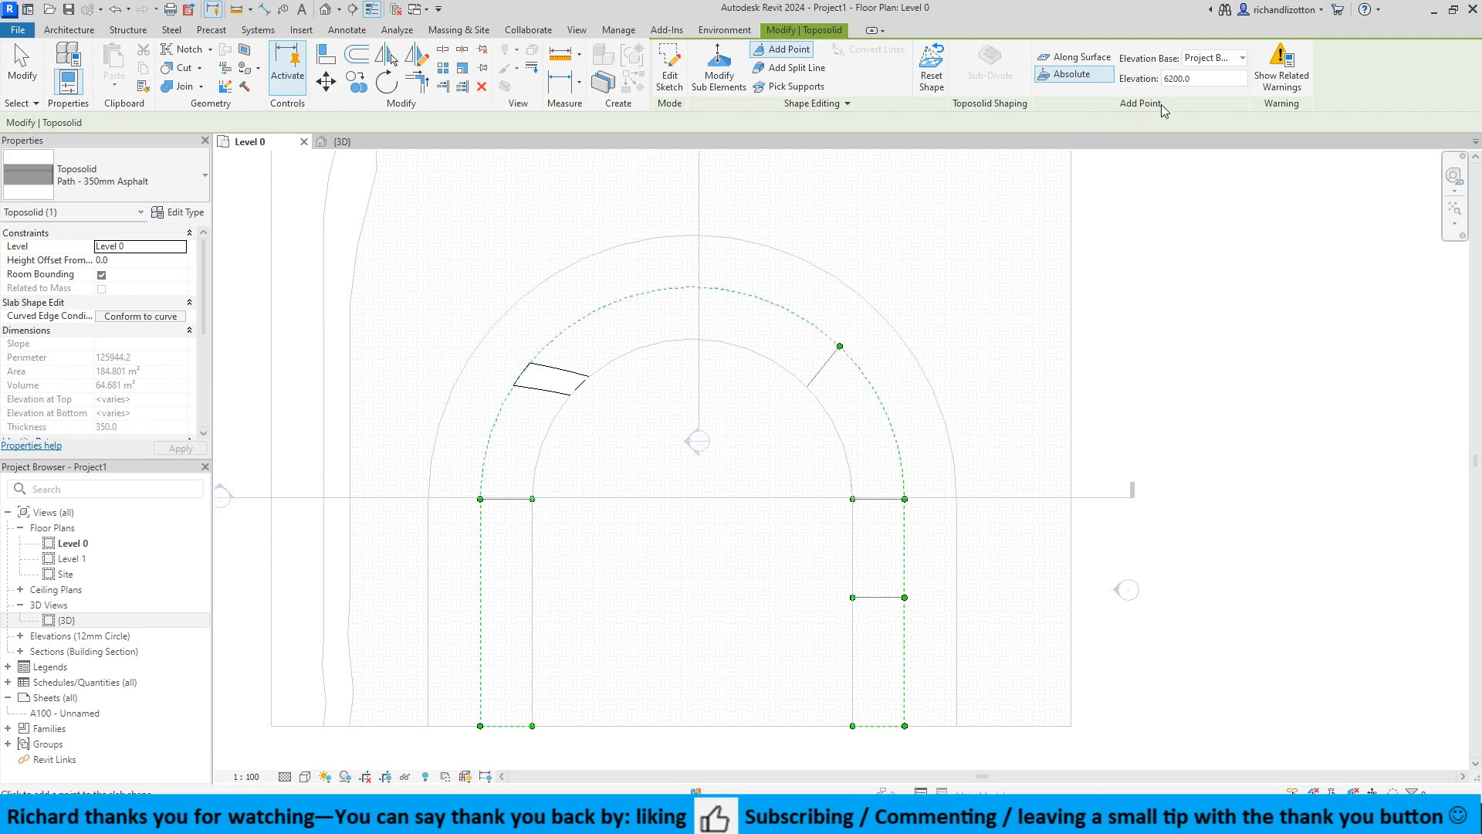
pyautogui.moveTo(1191, 81); pyautogui.dragTo(1152, 83)
pyautogui.write('6125')
pyautogui.press('Return')
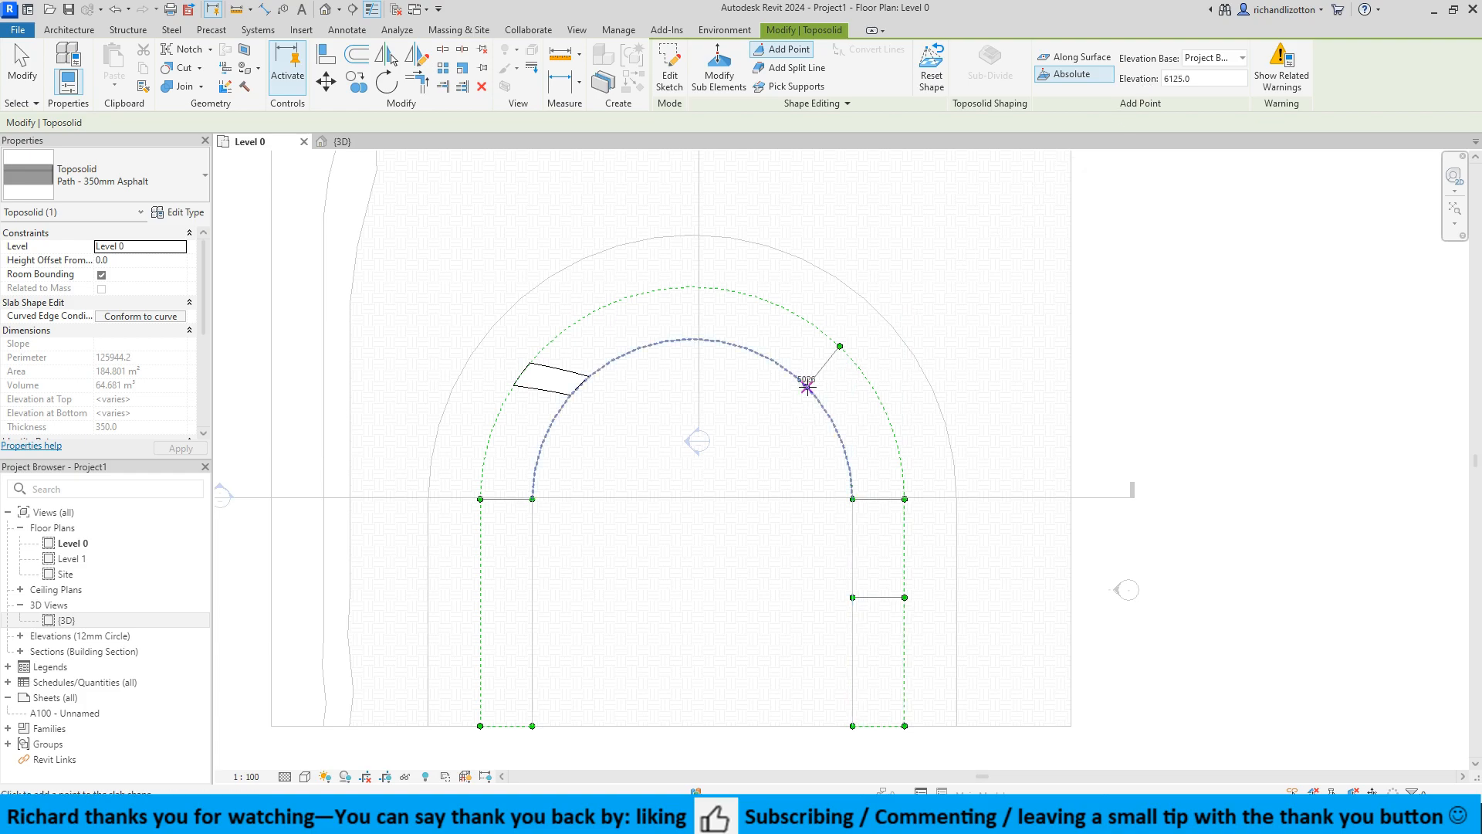
pyautogui.click(806, 386)
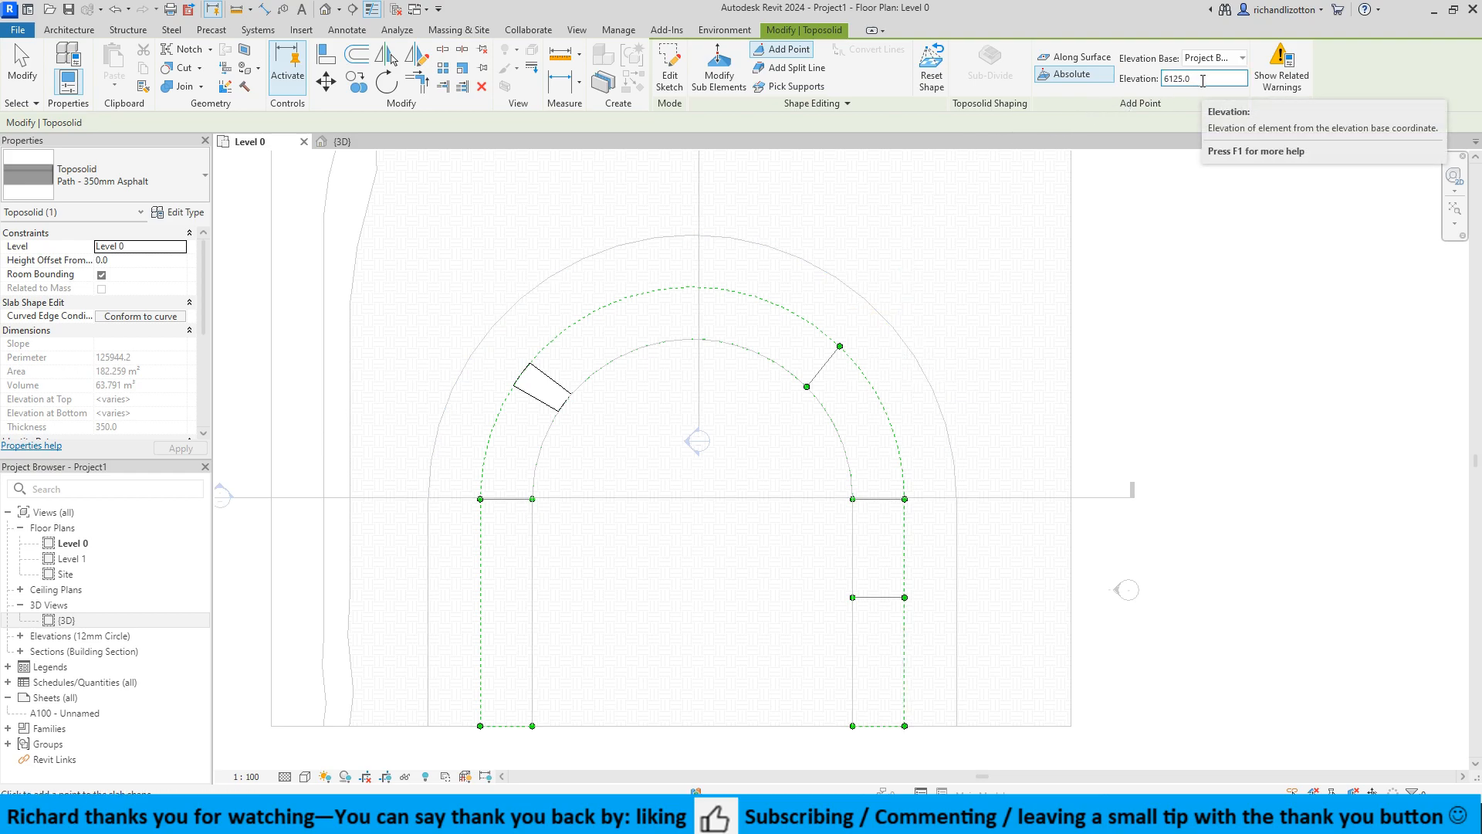
# Add a pair of shape points at the crown of the arc at elevations 5000 (outer edge) and 4925 (inner edge).
pyautogui.moveTo(1202, 80); pyautogui.dragTo(1146, 93)
pyautogui.write('5000.0')
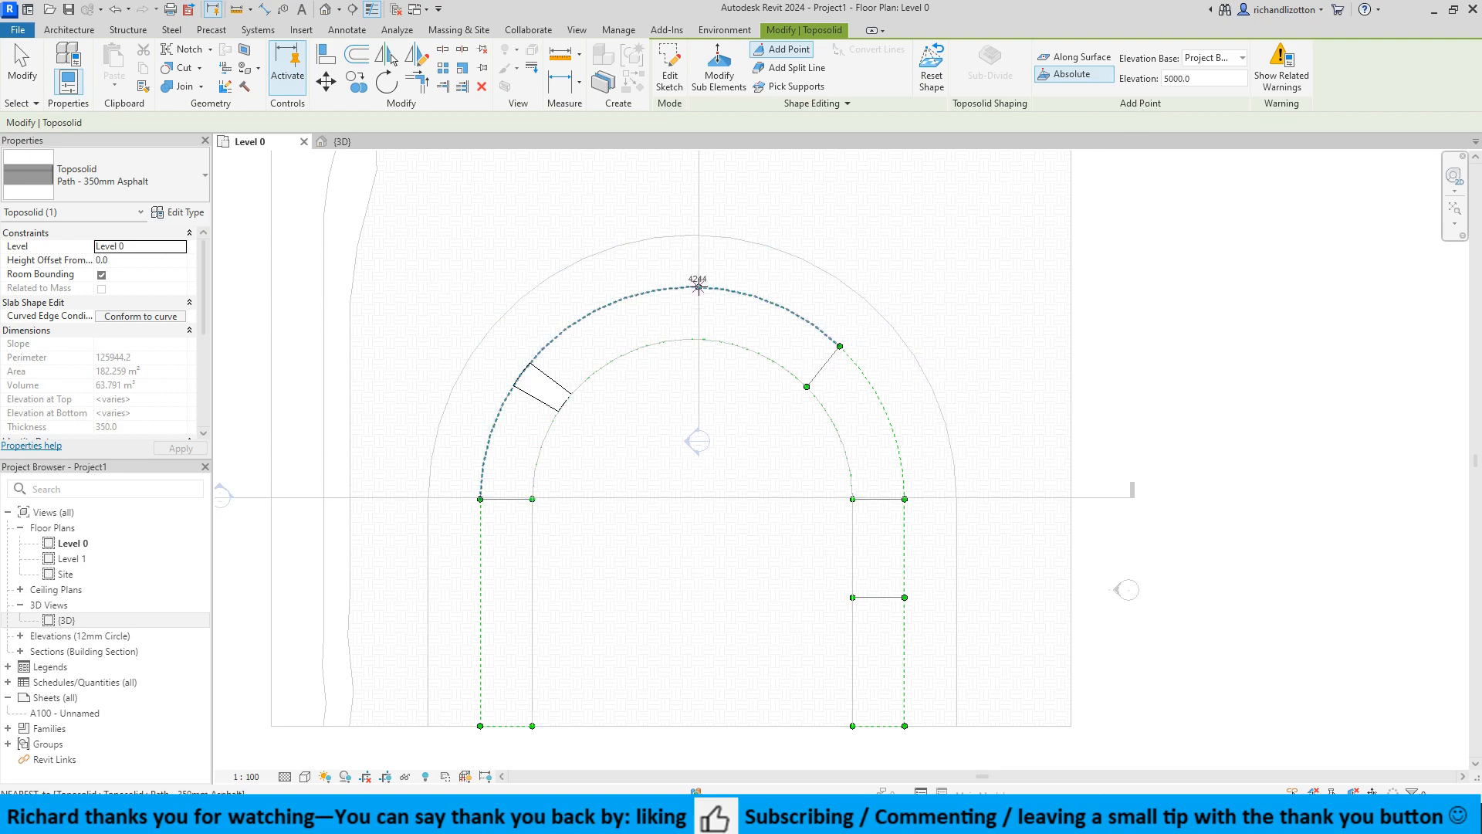
pyautogui.click(699, 286)
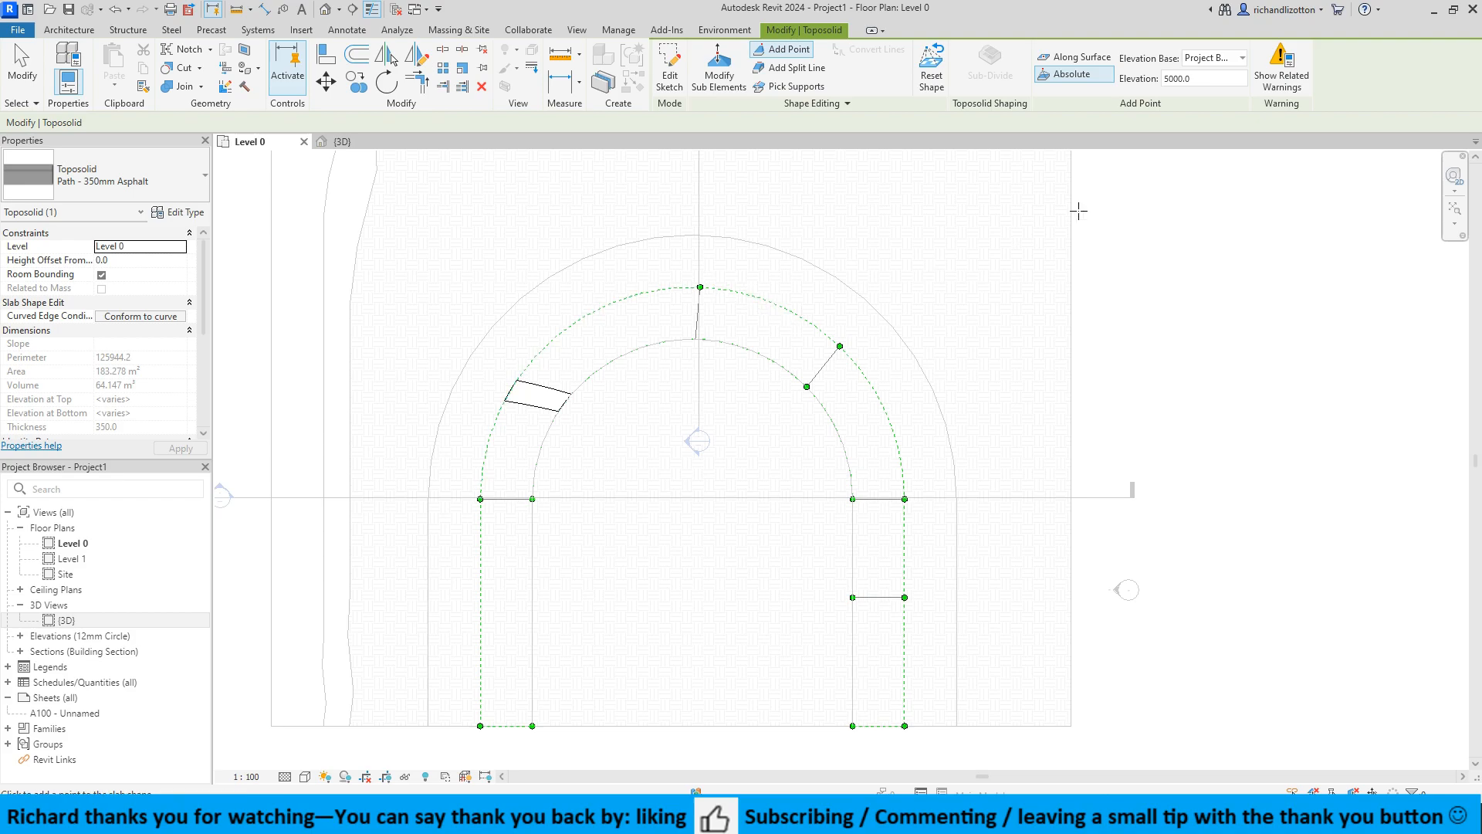
pyautogui.doubleClick(1199, 85)
pyautogui.write('4925')
pyautogui.press('Return')
pyautogui.click(701, 340)
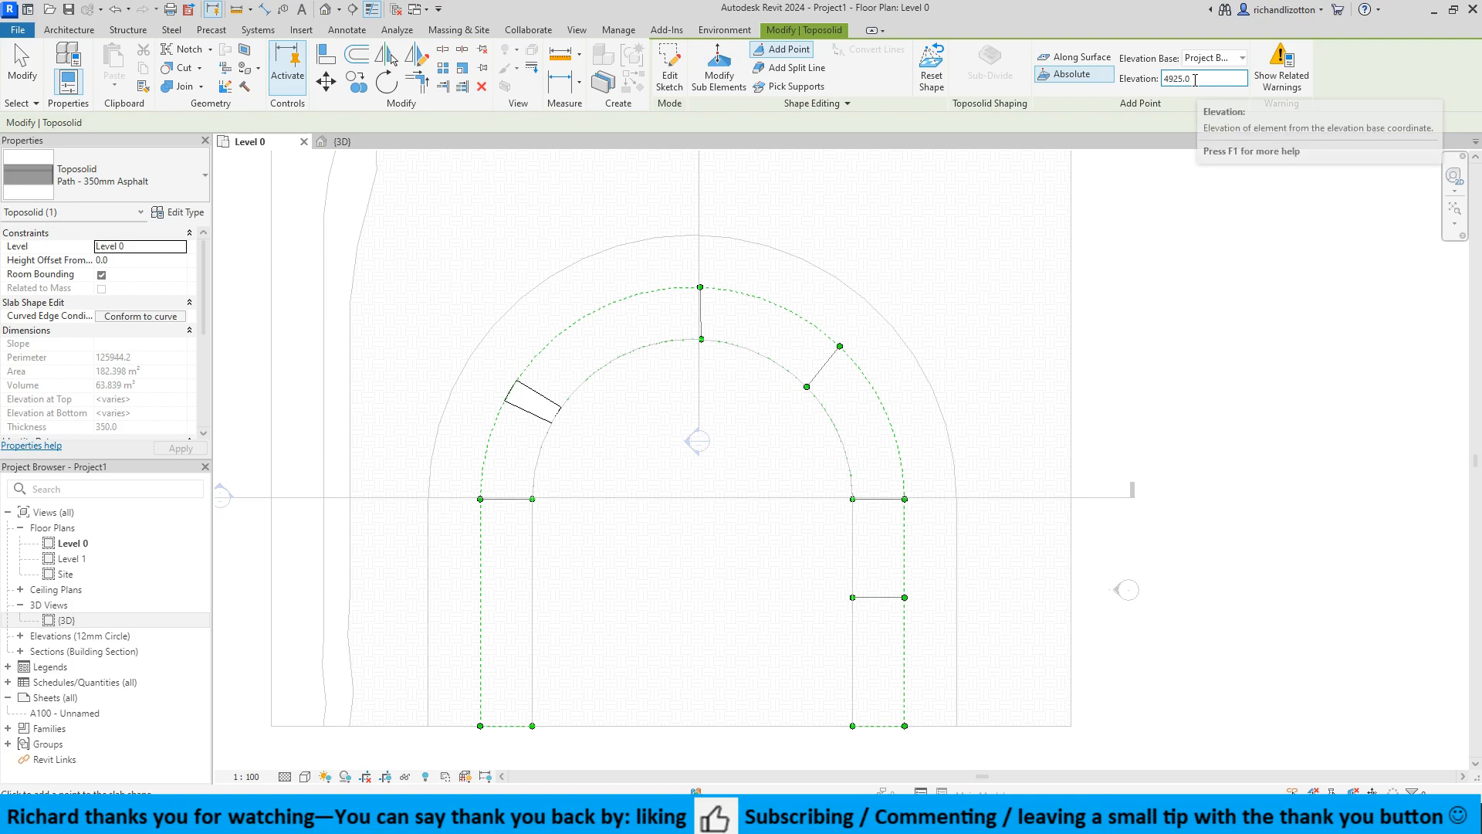
# Add a pair of shape points on the arc's upper-left part at elevations 3100 (outer edge) and 3025 (inner edge).
pyautogui.moveTo(1195, 80); pyautogui.dragTo(1161, 82)
pyautogui.write('31')
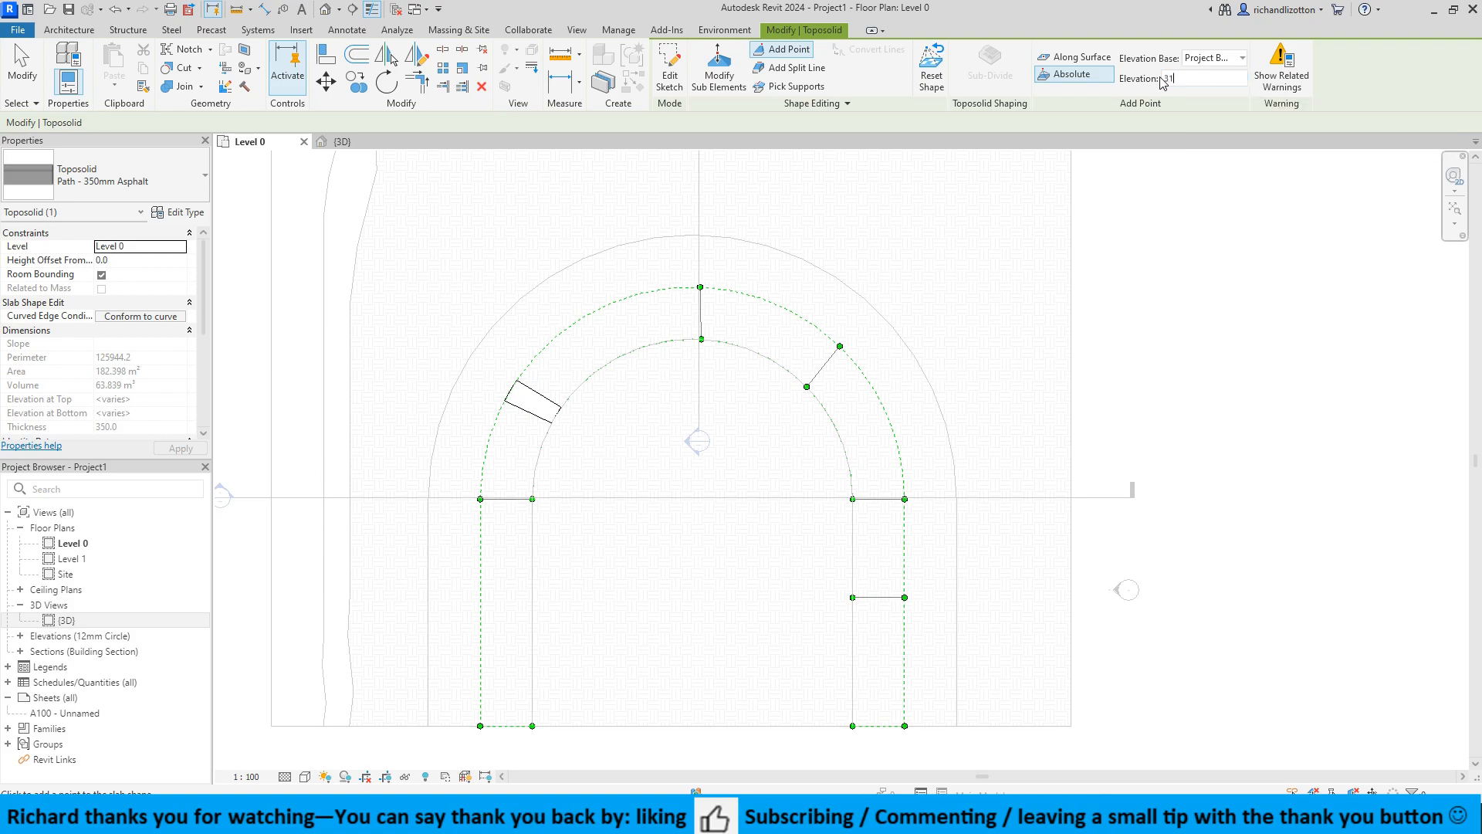
pyautogui.write('00')
pyautogui.press('Return')
pyautogui.click(564, 329)
pyautogui.moveTo(1204, 80); pyautogui.dragTo(1135, 89)
pyautogui.write('3025')
pyautogui.press('Return')
pyautogui.click(591, 373)
pyautogui.moveTo(649, 517); pyautogui.dragTo(753, 466, button='middle')
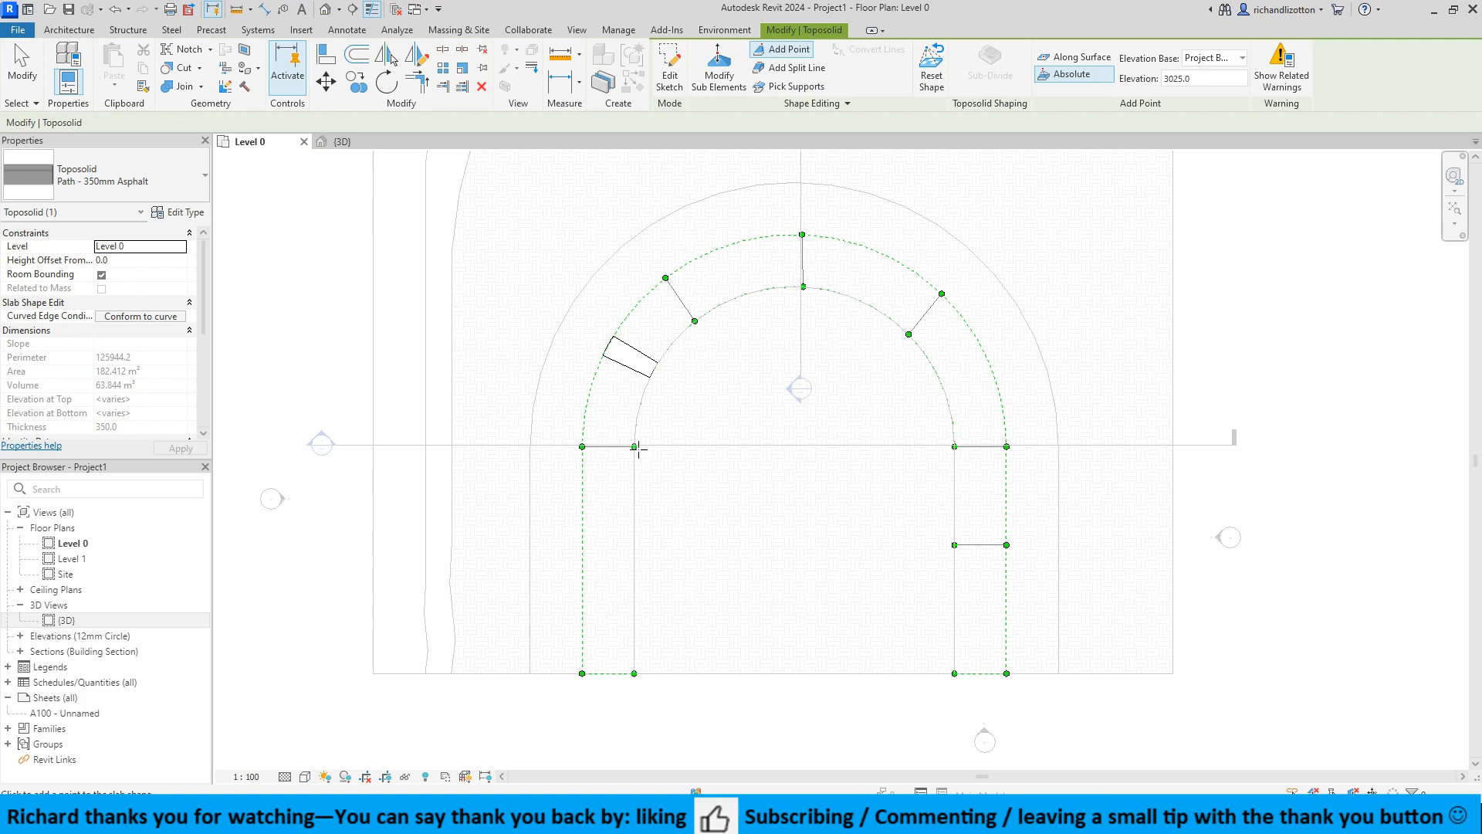
pyautogui.press('Escape')
# Set the points where the path's left leg meets the arc to elevations 2675 (inner) and 2750 (outer).
pyautogui.click(618, 431)
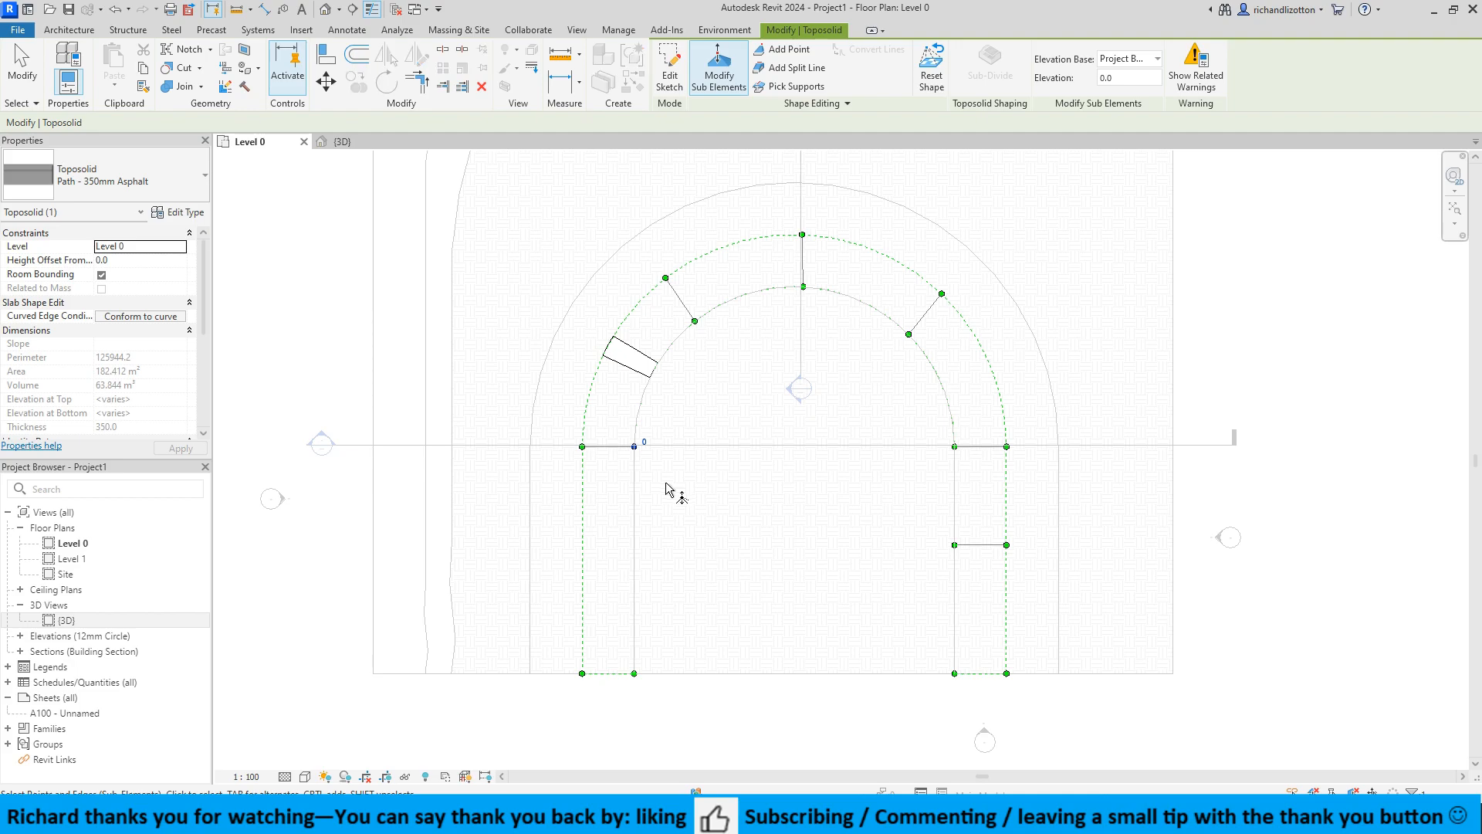
pyautogui.click(646, 441)
pyautogui.write('2675')
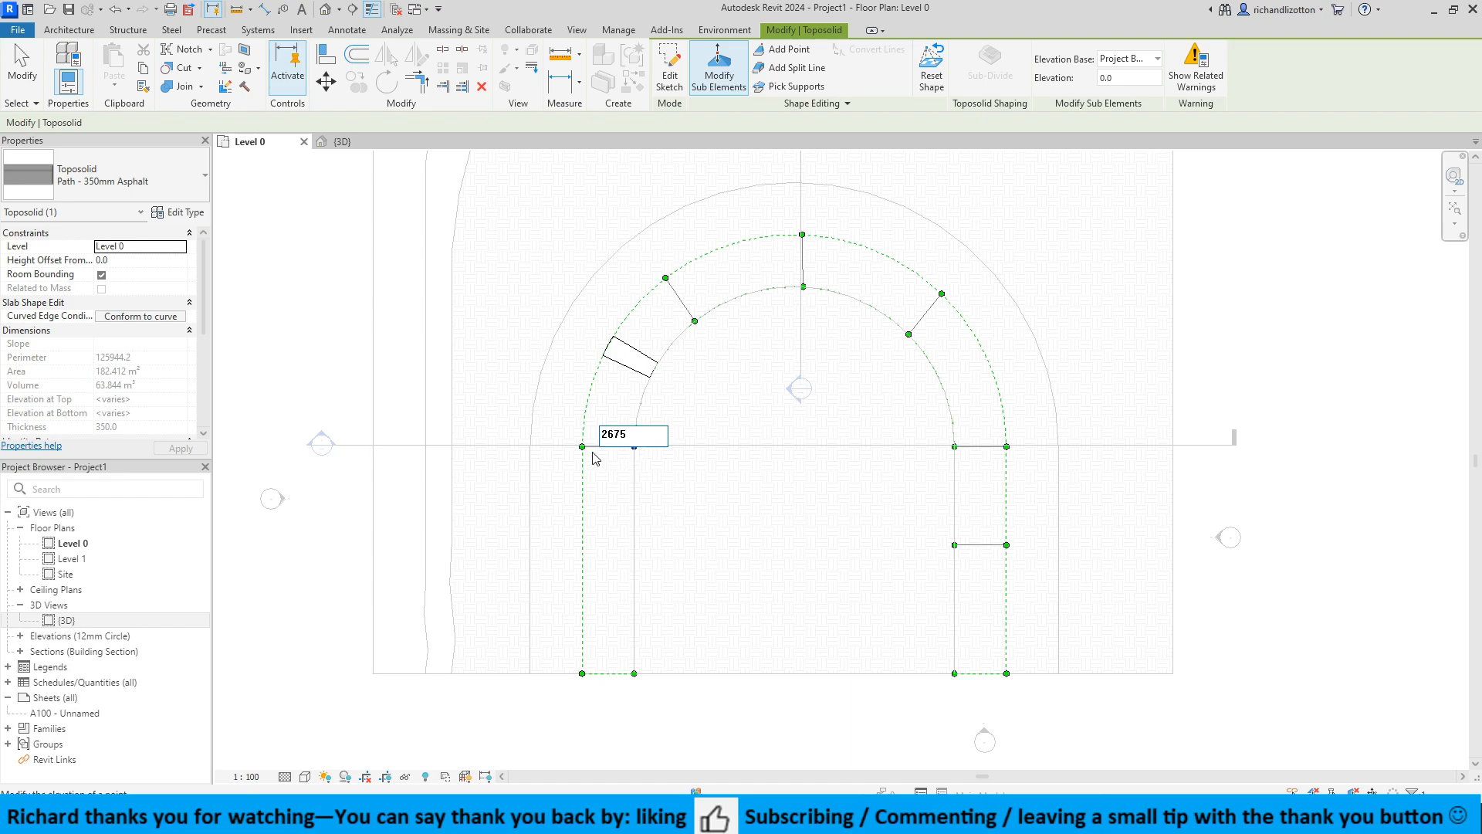
pyautogui.press('Return')
pyautogui.click(584, 447)
pyautogui.click(592, 442)
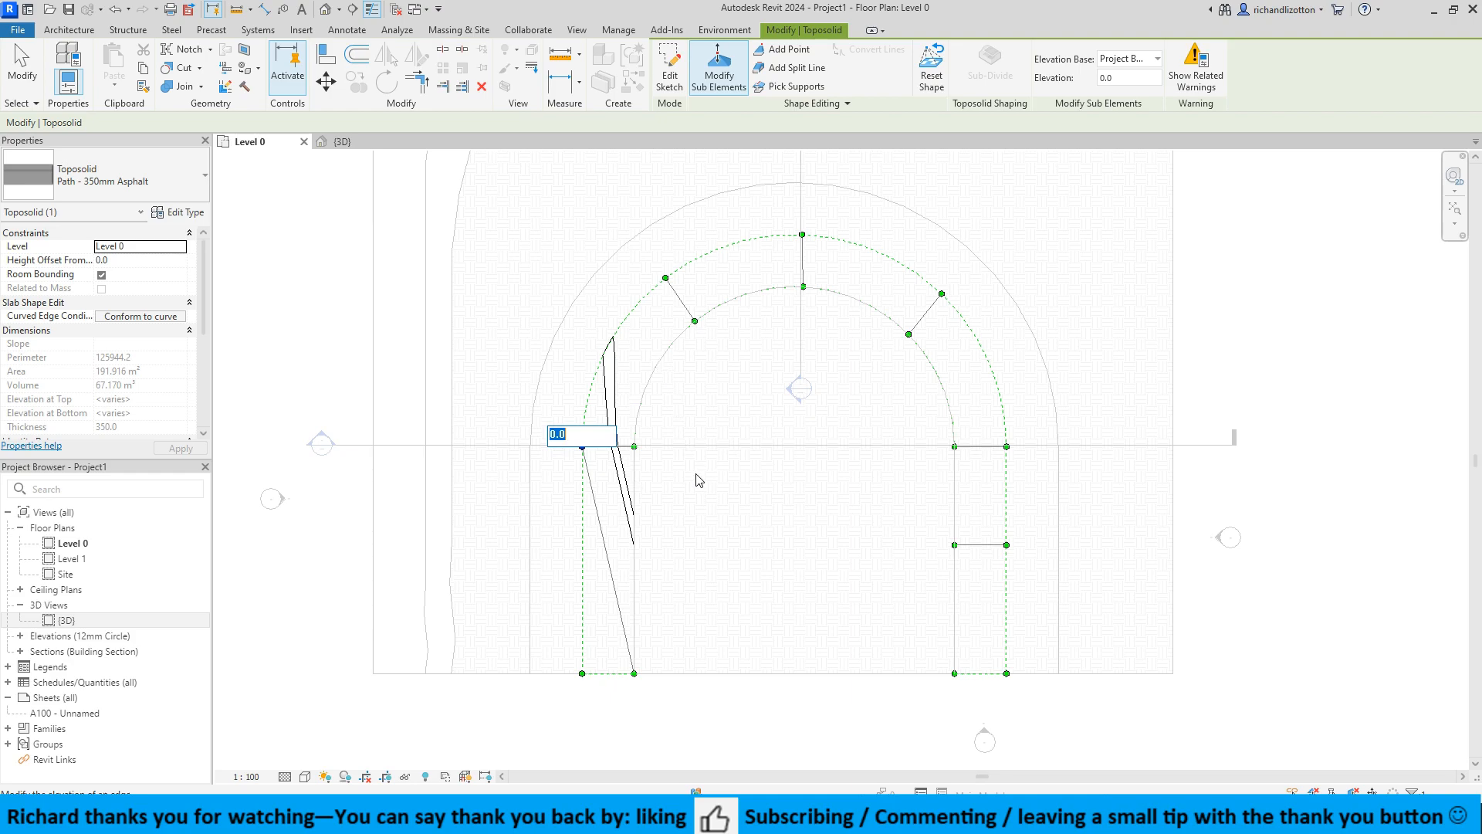
pyautogui.write('2750')
pyautogui.press('Return')
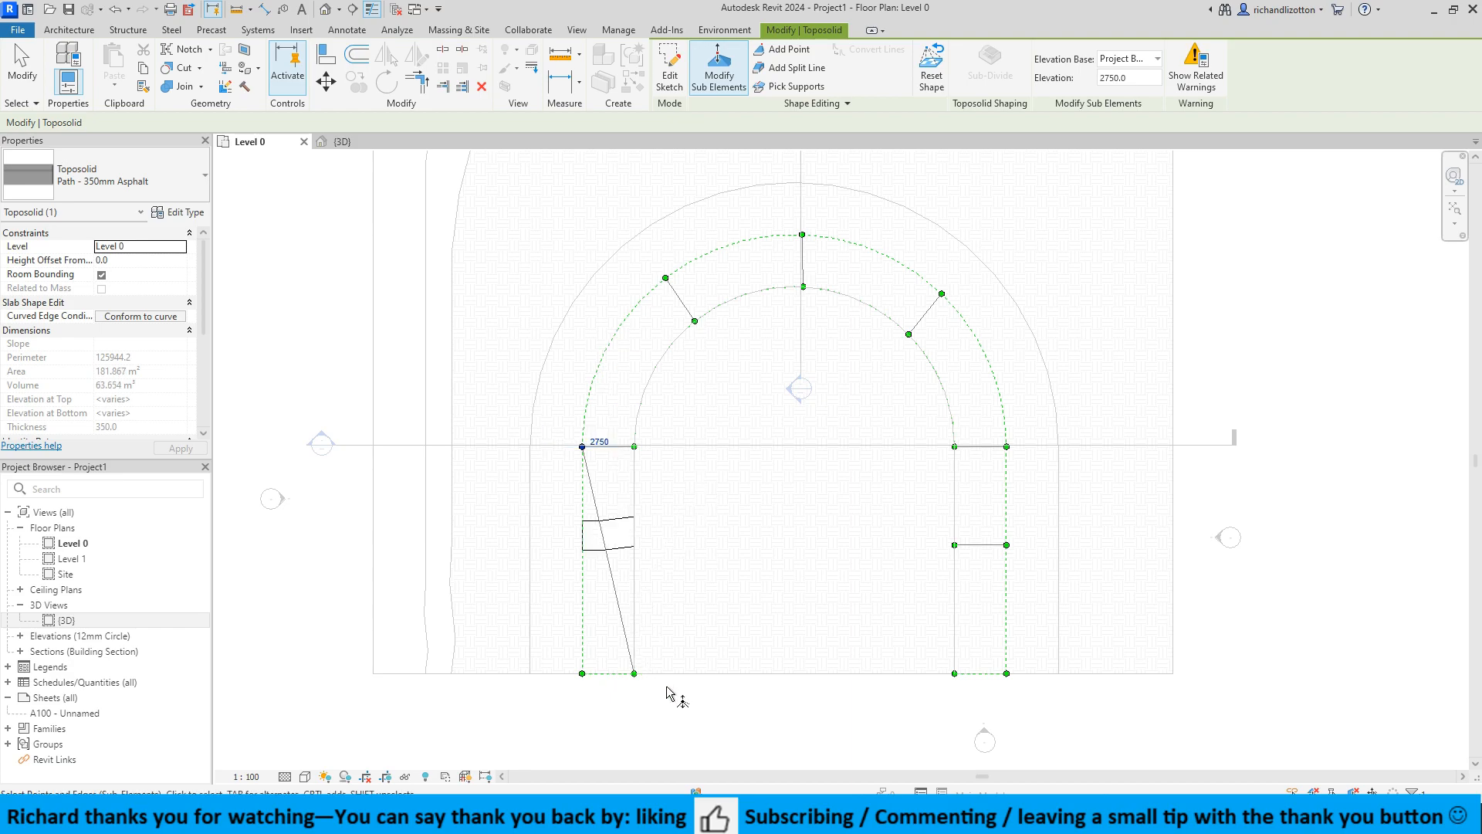
# Set the corner points at the end of the path's left leg to elevations 2350 (outer) and 2275 (inner).
pyautogui.moveTo(569, 650); pyautogui.dragTo(628, 704)
pyautogui.click(595, 666)
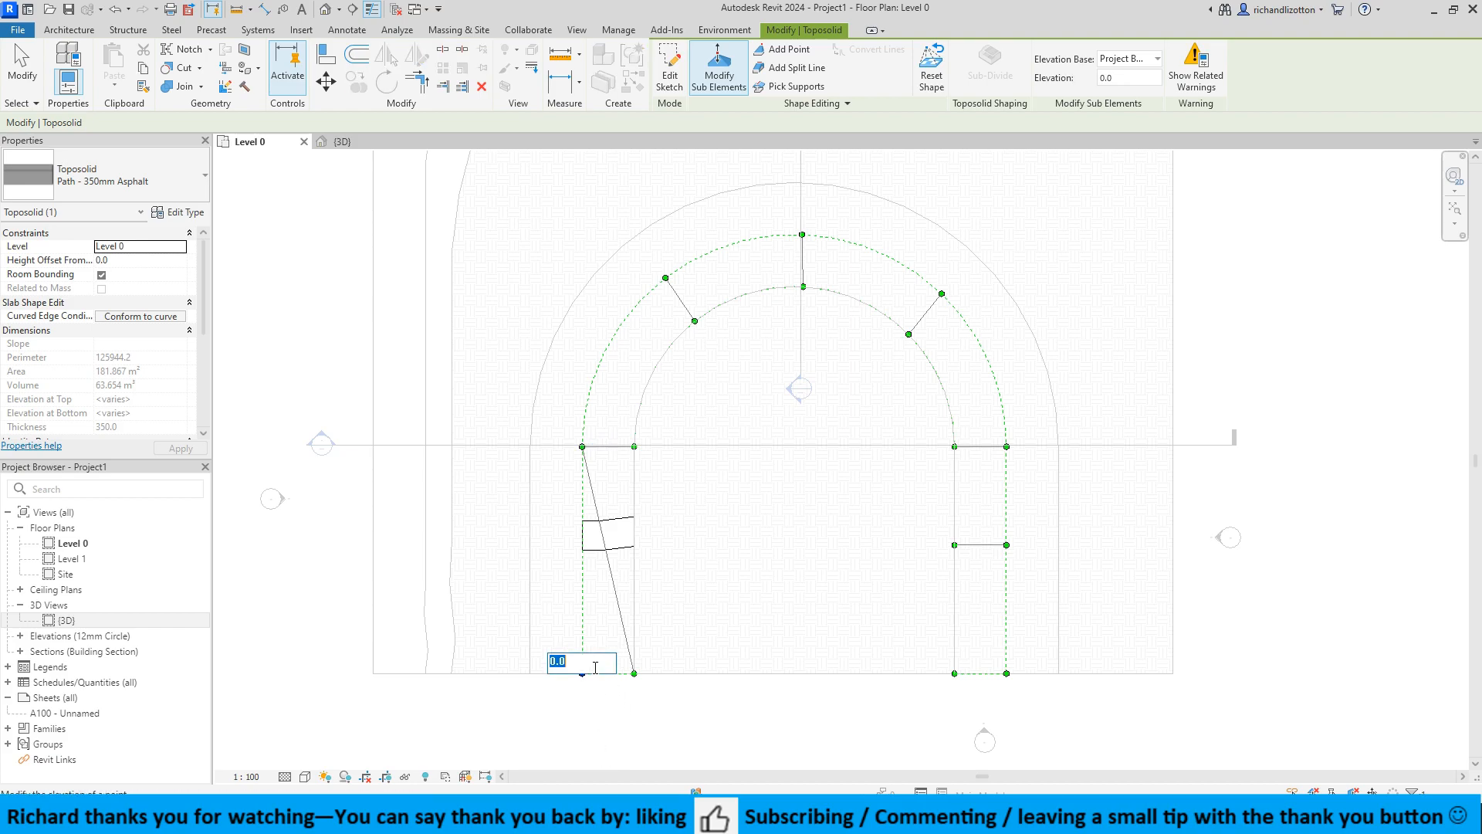
pyautogui.write('2350')
pyautogui.click(633, 676)
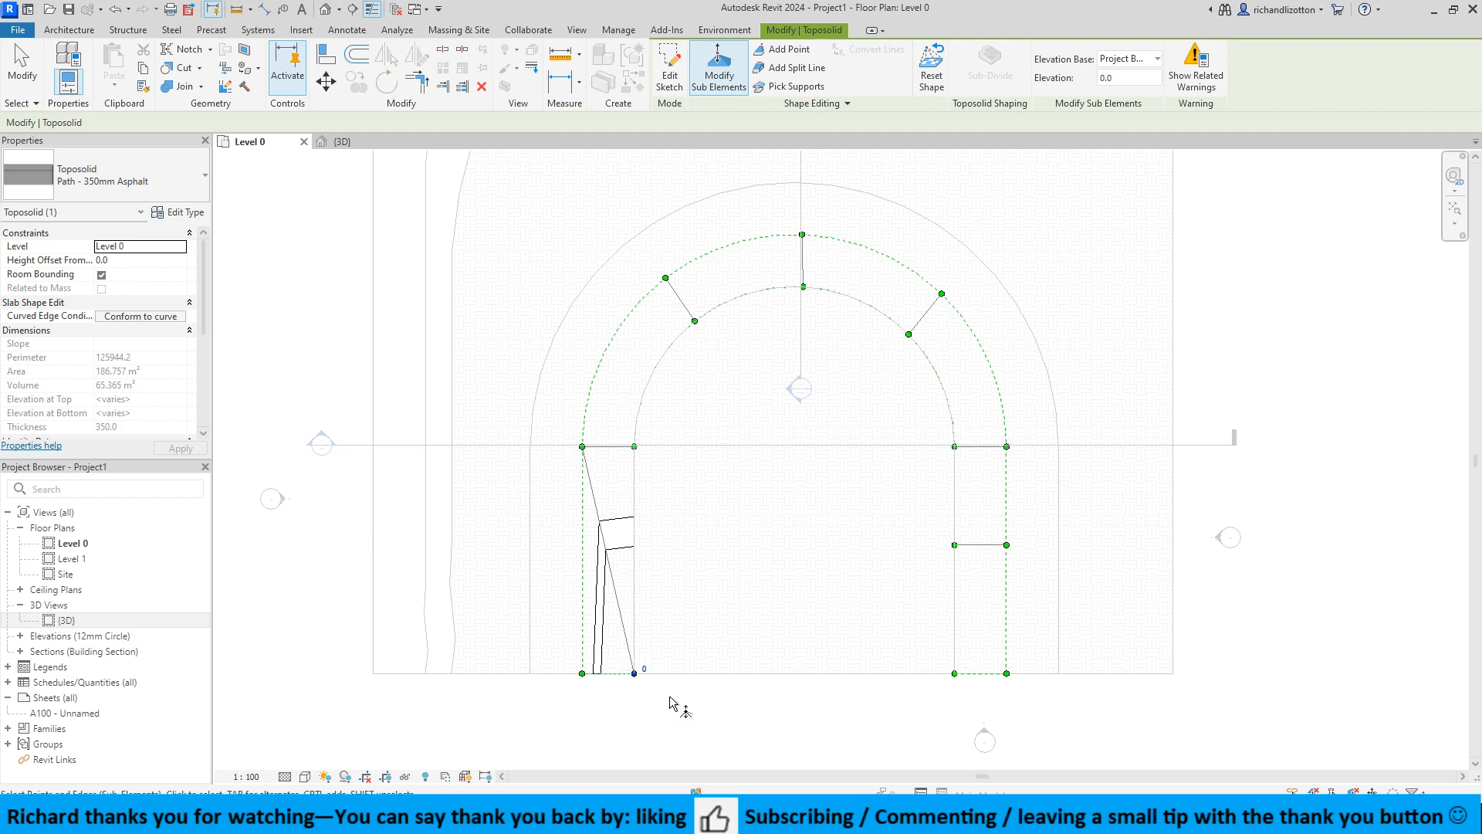
pyautogui.click(644, 669)
pyautogui.write('22')
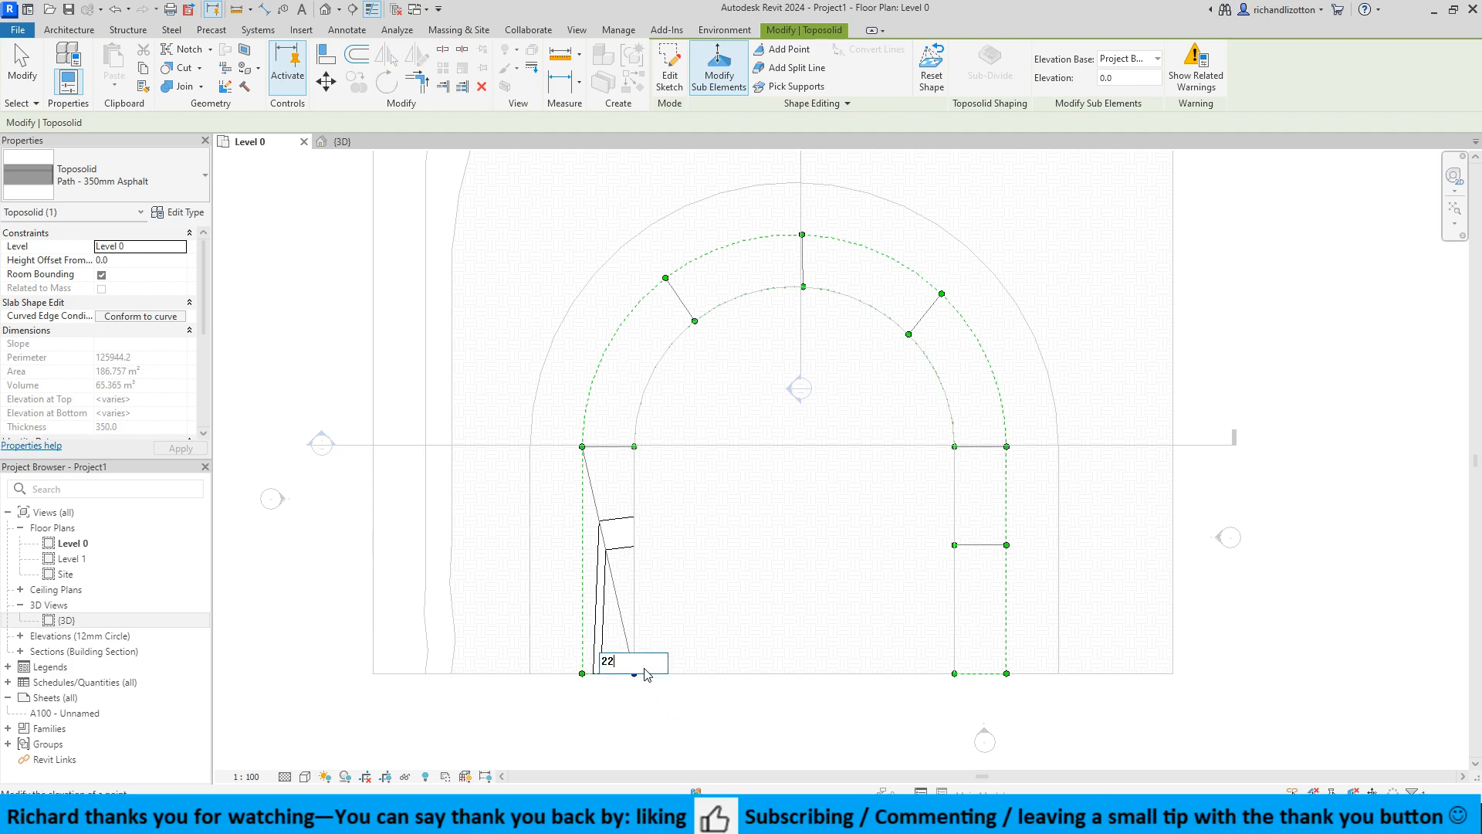
pyautogui.write('75')
pyautogui.press('Return')
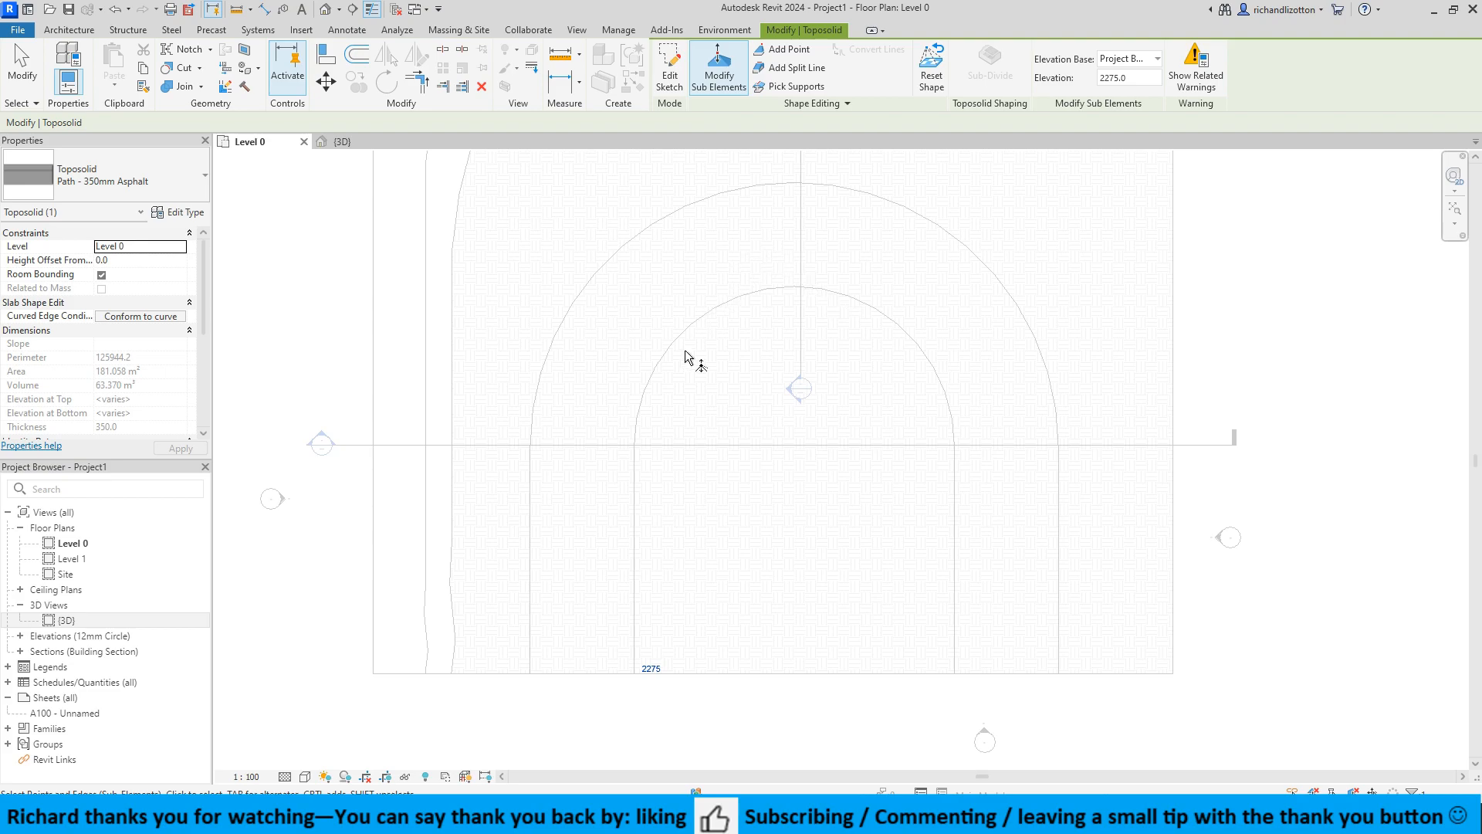
# Leave shape editing and examine in 3D where the terrain covers the asphalt path.
pyautogui.click(360, 144)
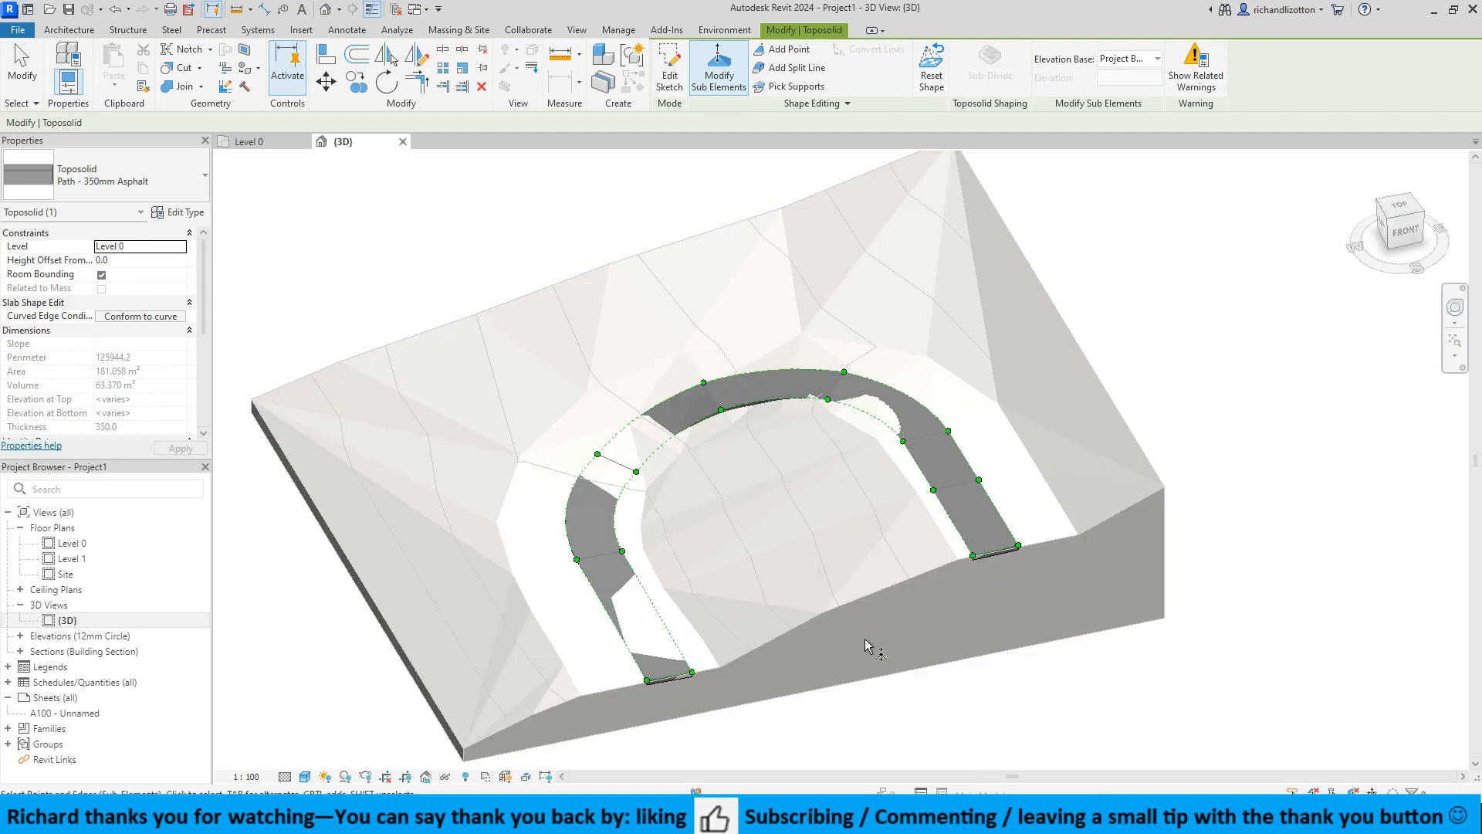
pyautogui.keyDown('shift'); pyautogui.moveTo(871, 638); pyautogui.dragTo(927, 671, button='middle'); pyautogui.keyUp('shift')
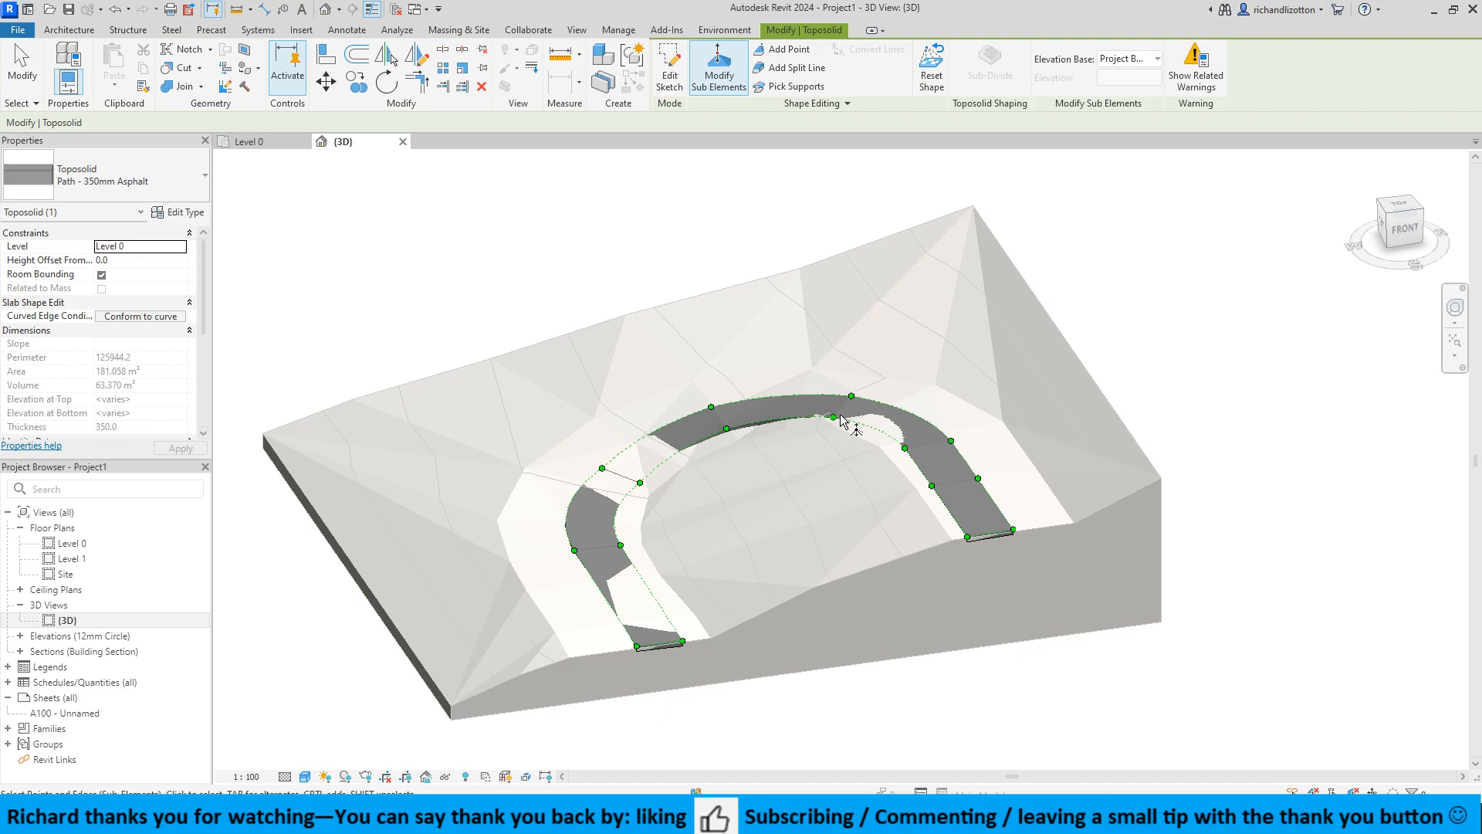
pyautogui.press('Escape')
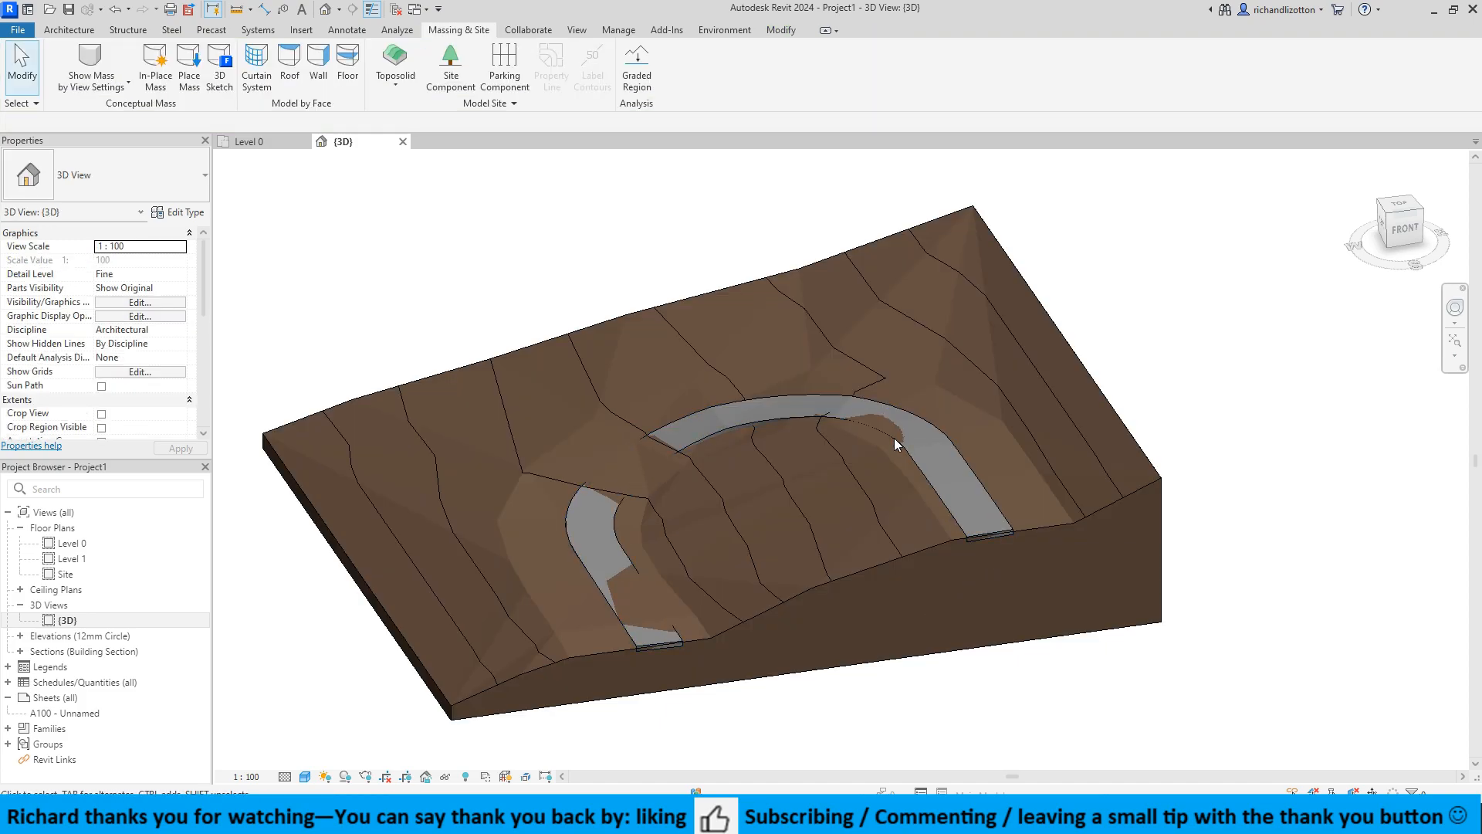
pyautogui.scroll(4, 872, 424)
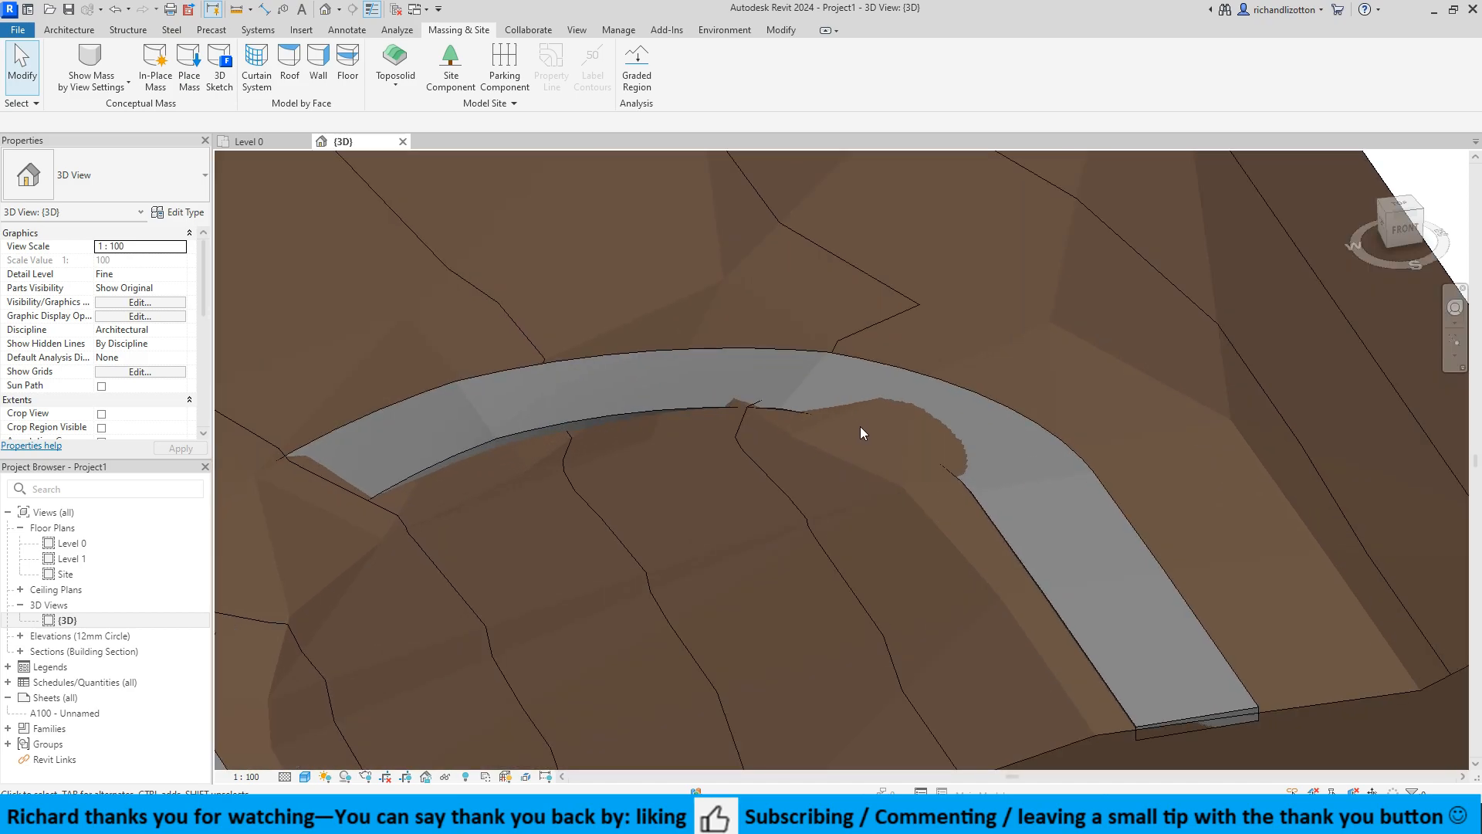
pyautogui.moveTo(434, 530); pyautogui.dragTo(759, 463, button='middle')
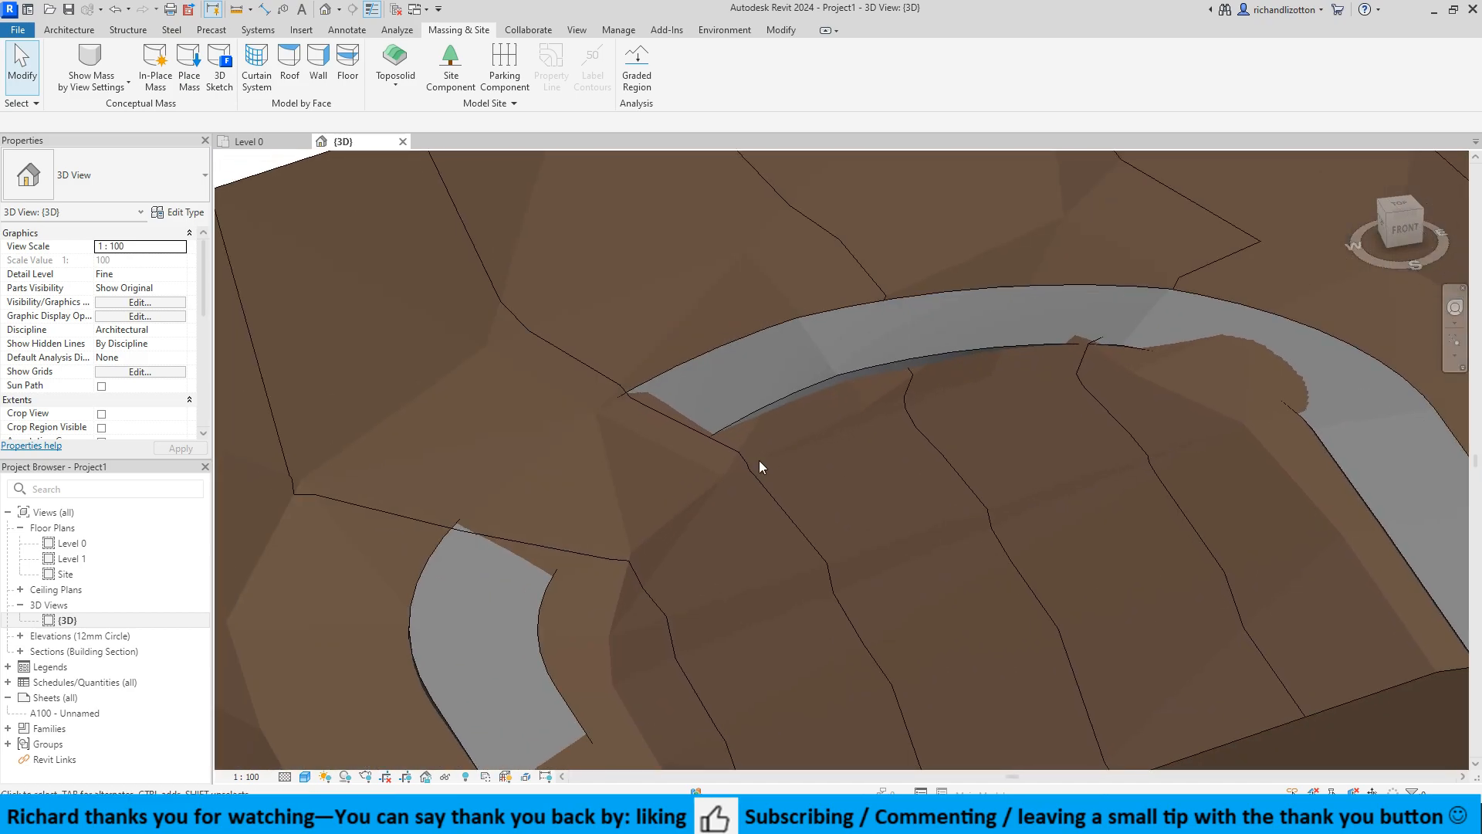
pyautogui.scroll(-2, 760, 462)
pyautogui.moveTo(751, 564); pyautogui.dragTo(660, 459, button='middle')
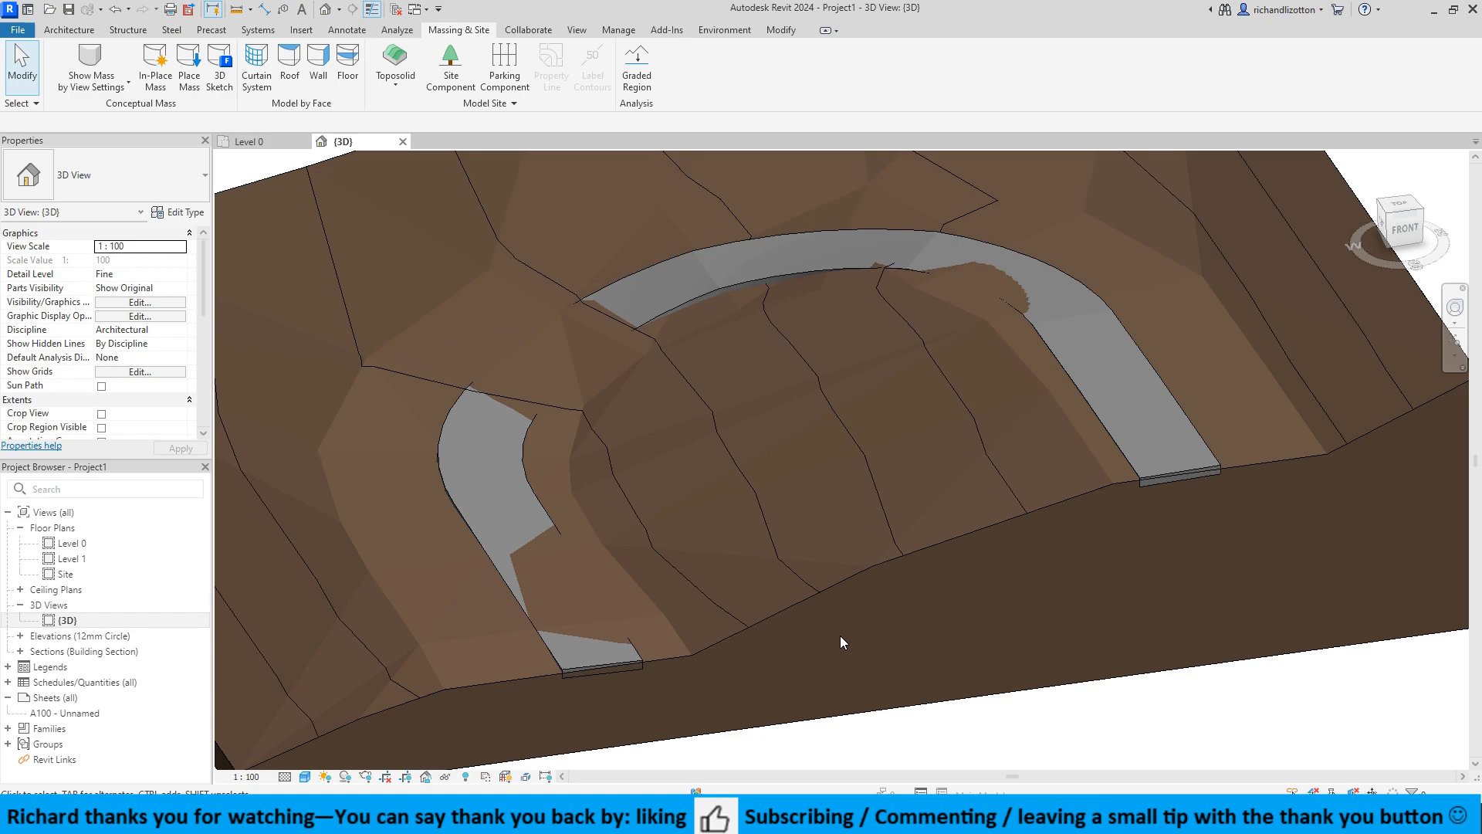
# Edit the terrain toposolid's points and set the one on the inner side near the left leg's end to elevation 2350.
pyautogui.click(835, 573)
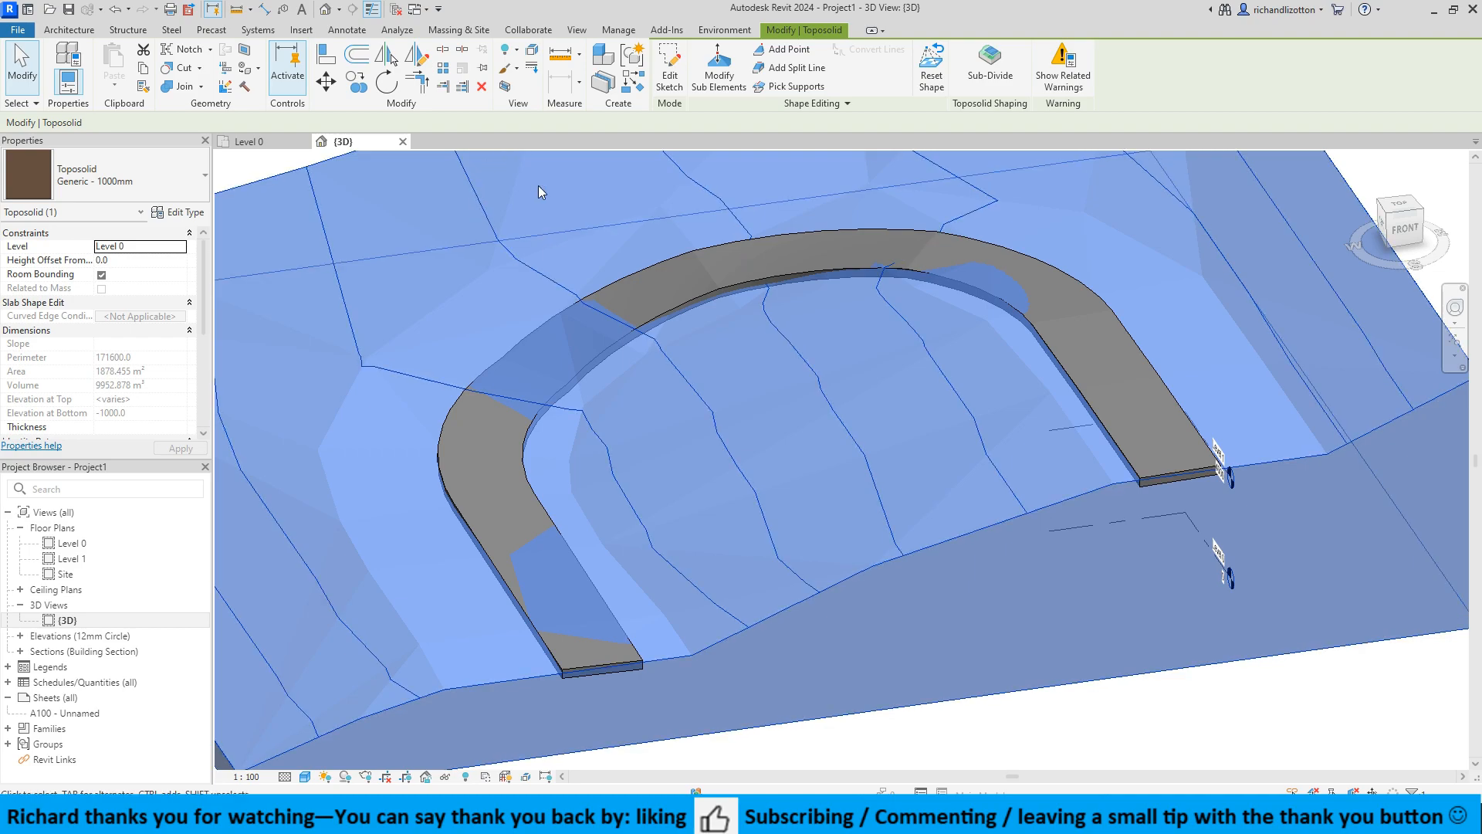
pyautogui.click(719, 69)
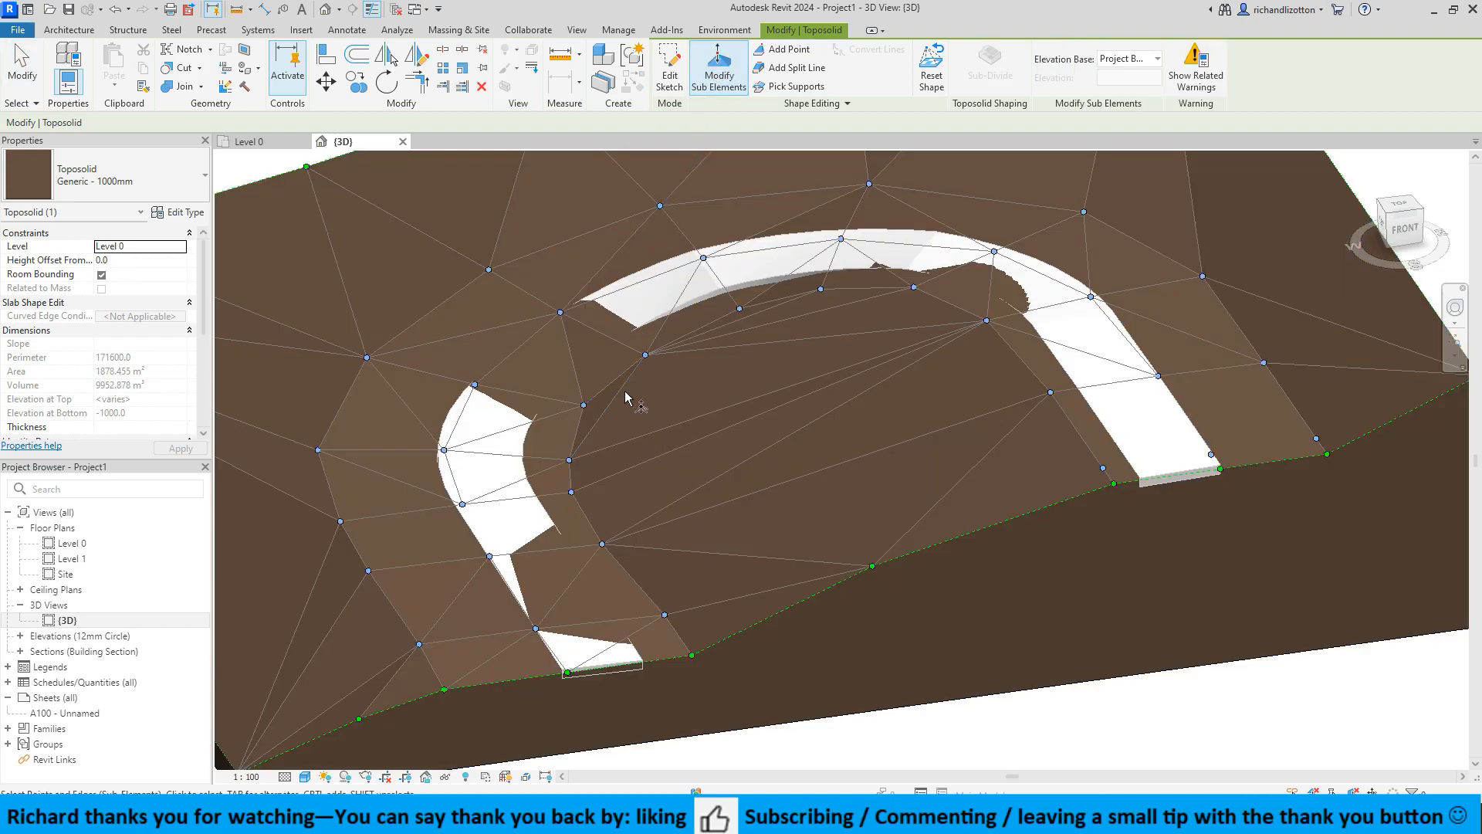
pyautogui.moveTo(655, 499)
pyautogui.keyDown('shift'); pyautogui.mouseDown(button='middle')
pyautogui.moveTo(619, 489)
pyautogui.moveTo(633, 483)
pyautogui.moveTo(665, 517)
pyautogui.mouseUp(button='middle'); pyautogui.keyUp('shift')
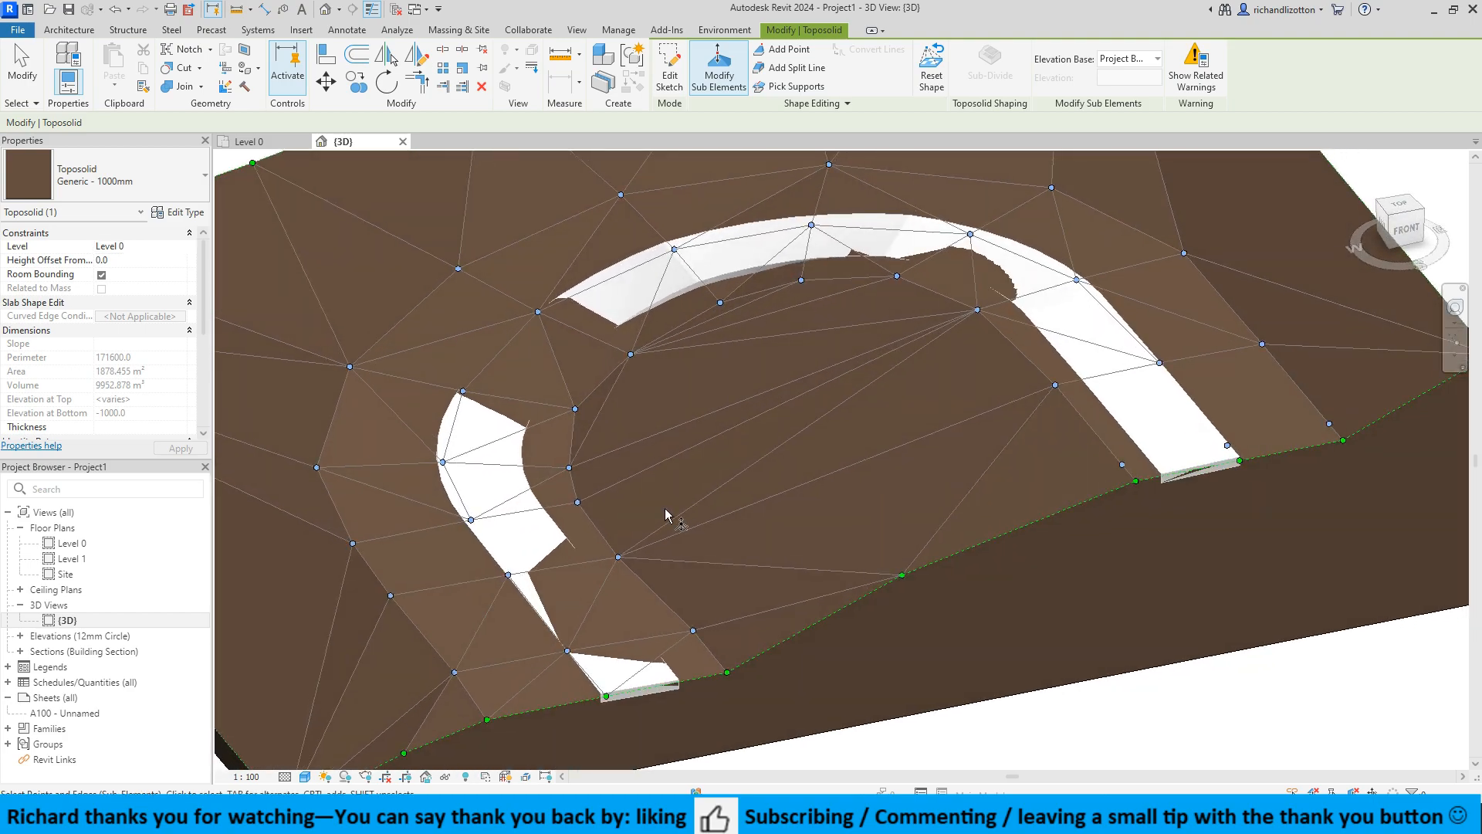
pyautogui.click(693, 632)
pyautogui.click(714, 626)
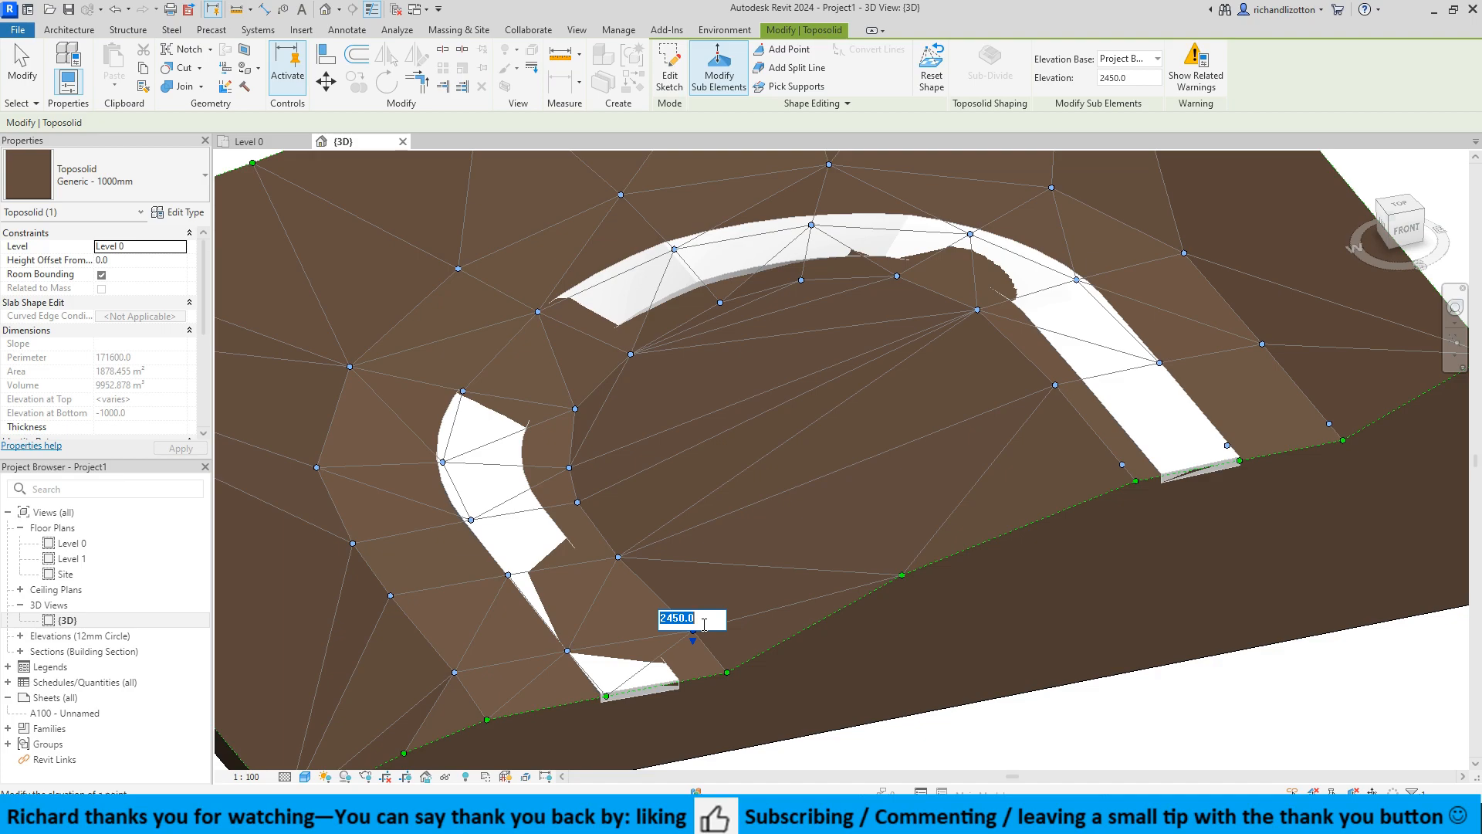
pyautogui.write('235')
pyautogui.press('Return')
# Set the terrain point beside the left leg's inner middle to 2450 and the one on its outer edge near the end to 2350.
pyautogui.click(617, 556)
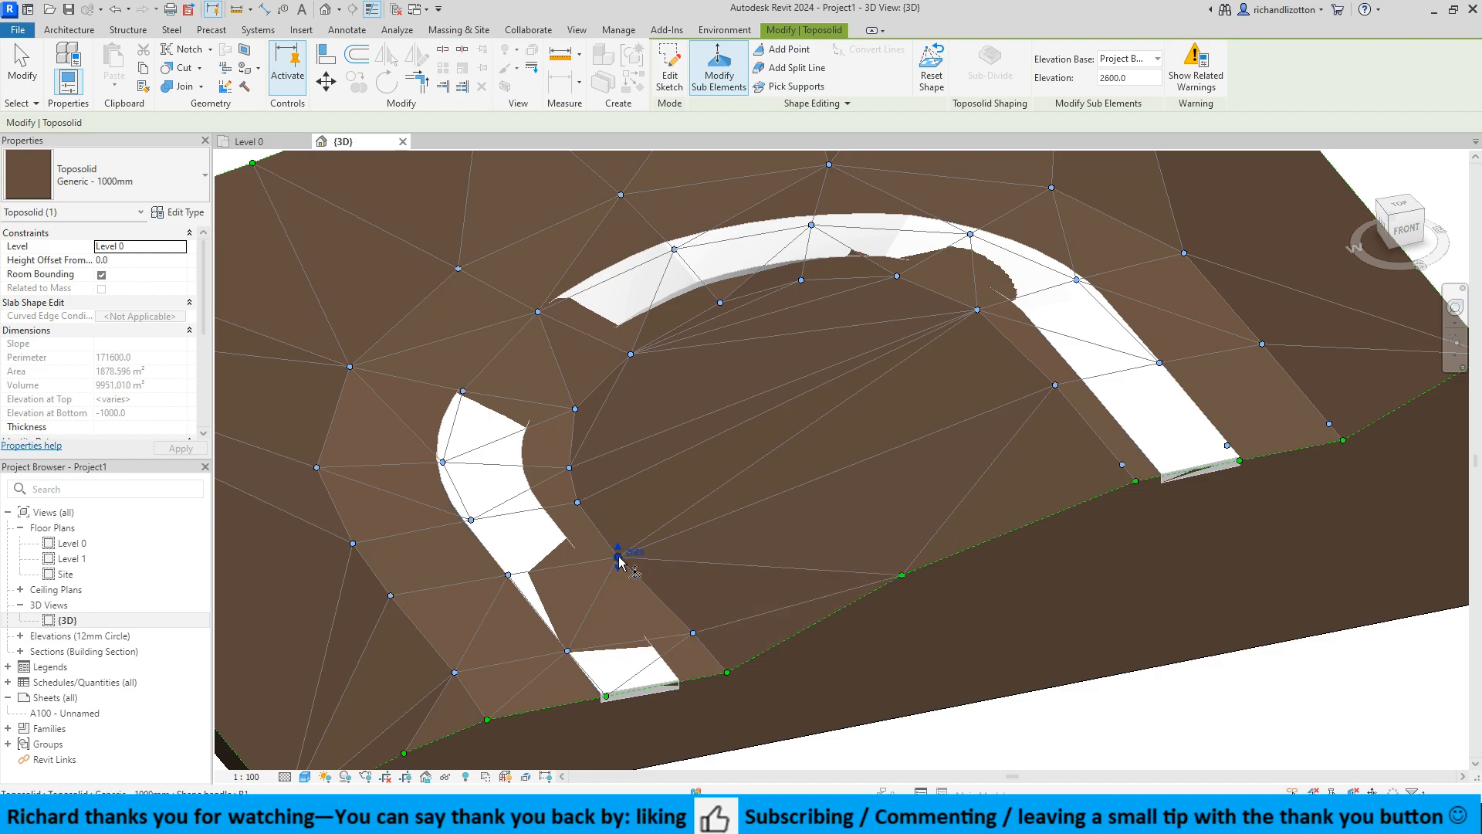
pyautogui.click(636, 551)
pyautogui.write('2450')
pyautogui.press('Return')
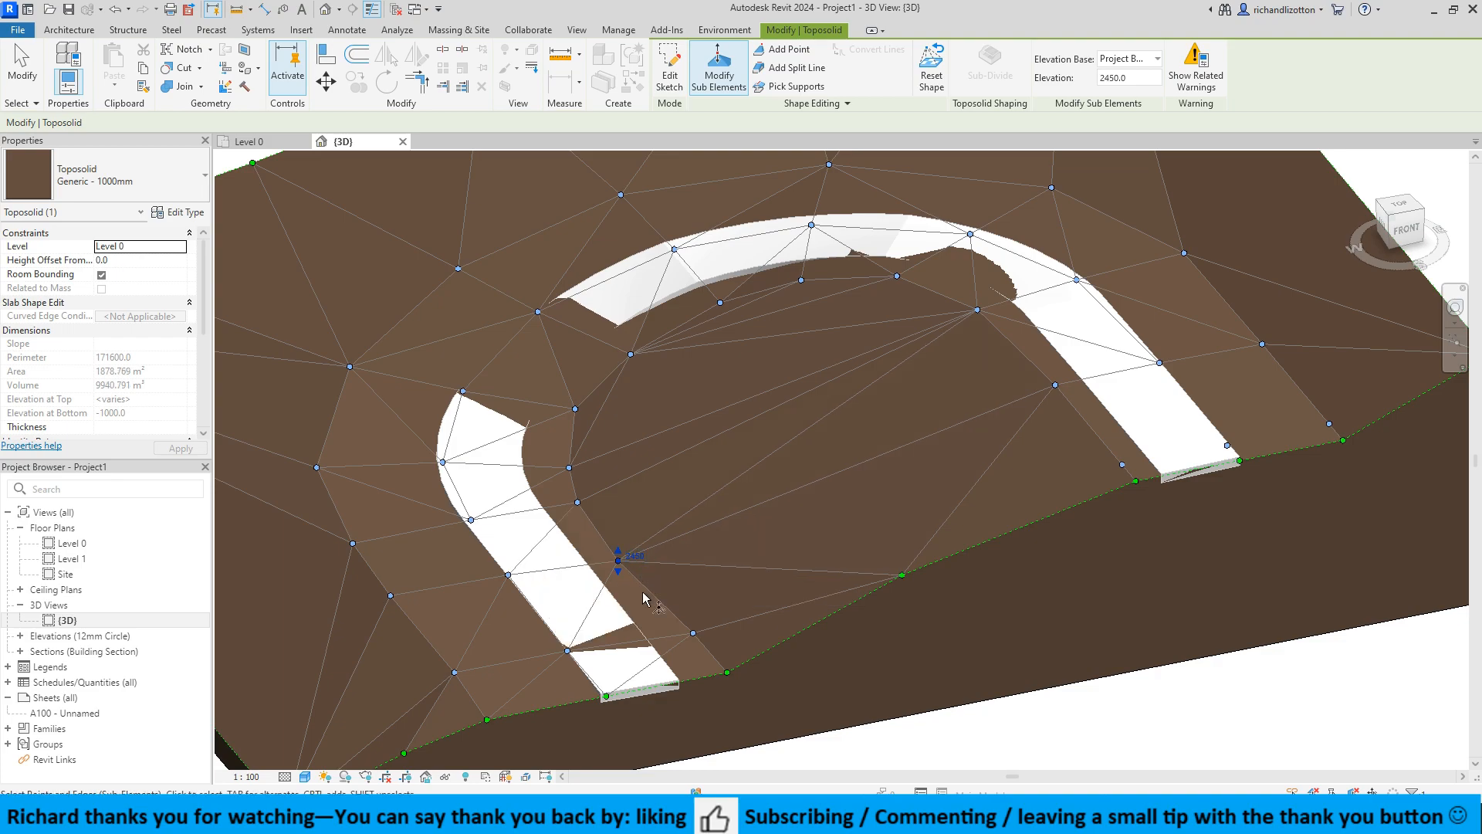
pyautogui.click(569, 652)
pyautogui.click(588, 645)
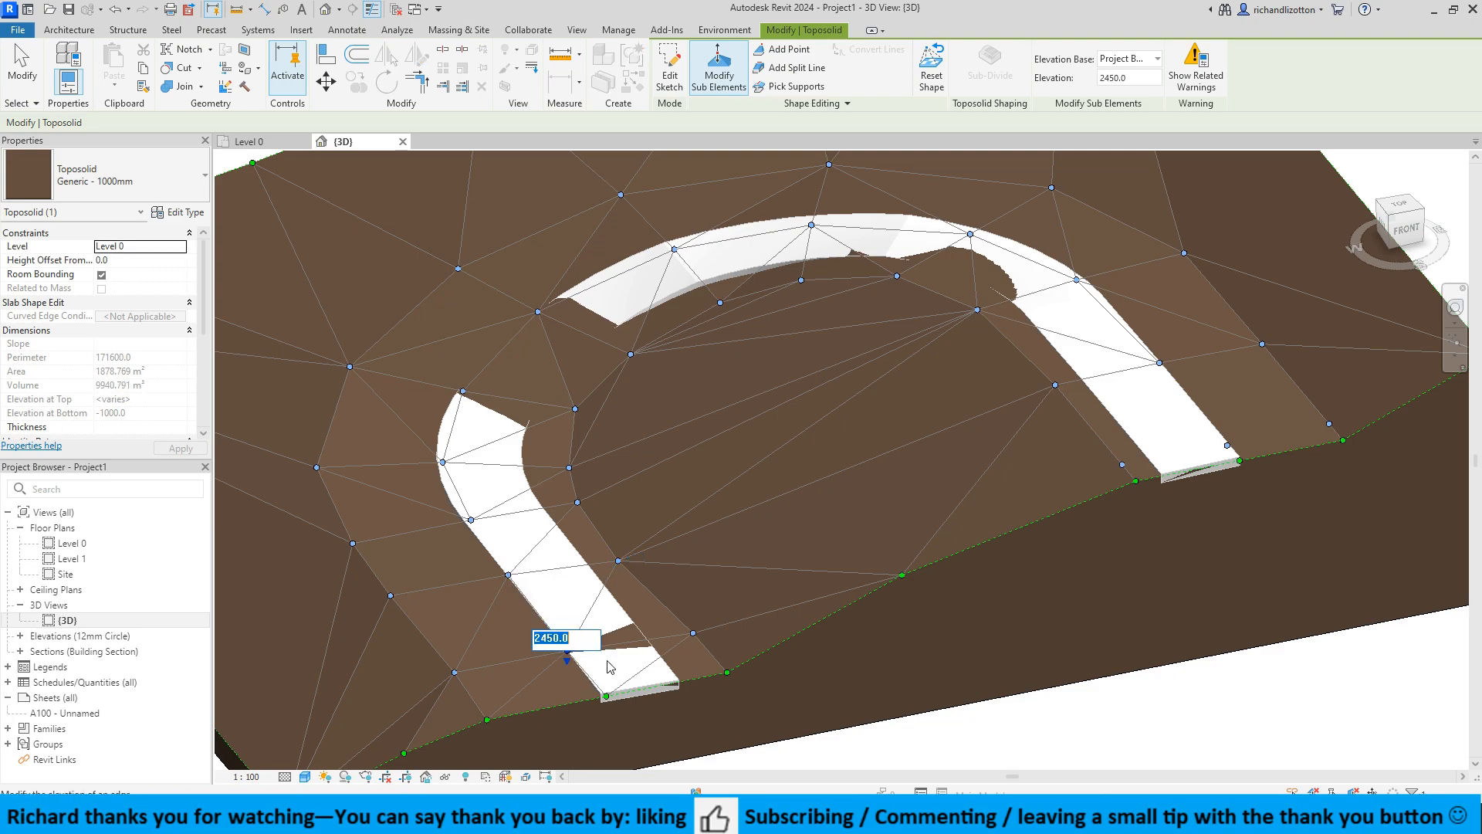
pyautogui.write('2')
pyautogui.press('Return')
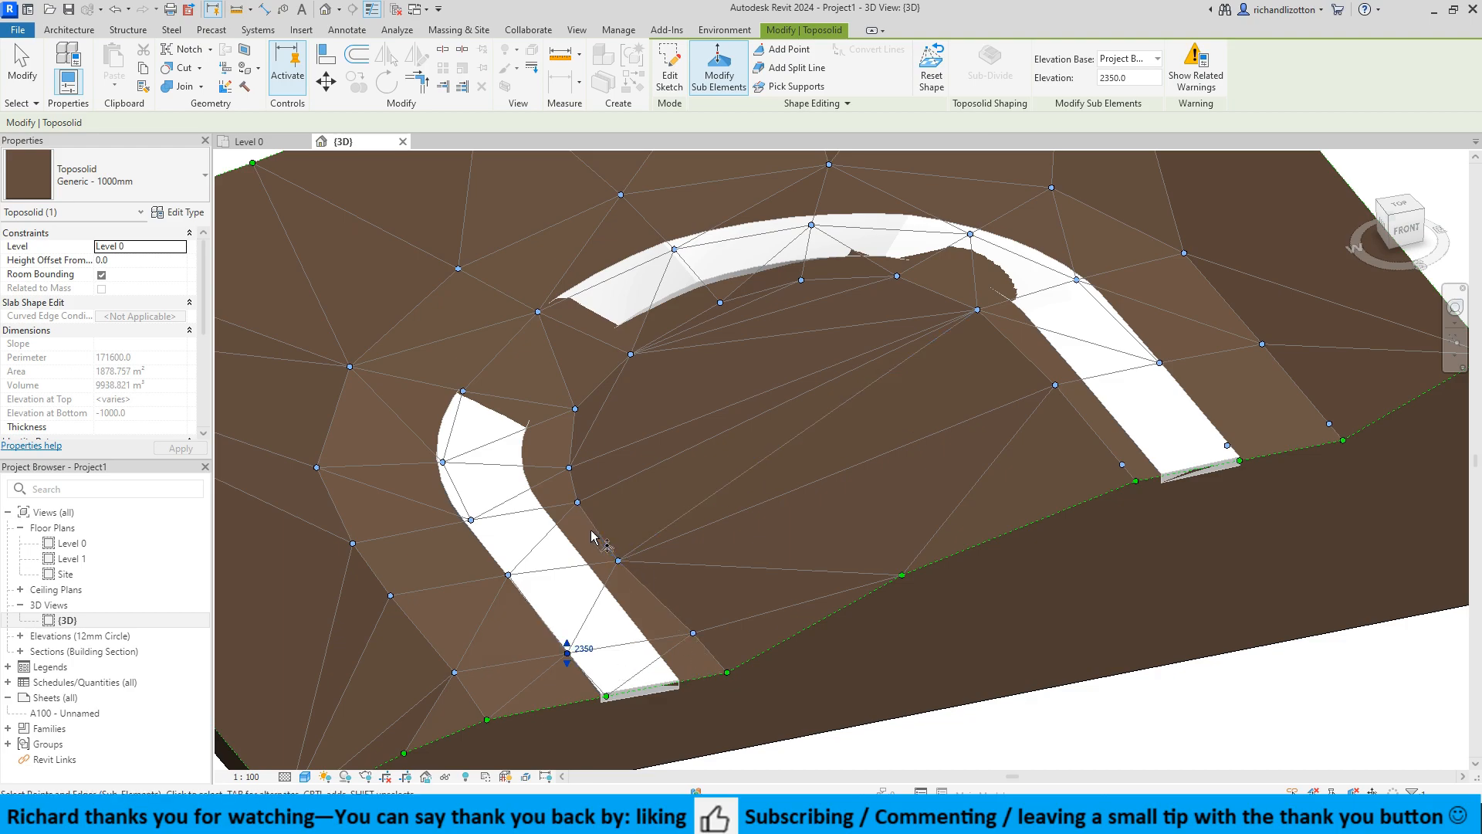
# Set the terrain points at the lower end of the left bend's covered stretch, inner side and outer edge, to elevation 2900.
pyautogui.keyDown('shift'); pyautogui.moveTo(582, 440); pyautogui.dragTo(737, 555, button='middle'); pyautogui.keyUp('shift')
pyautogui.click(661, 456)
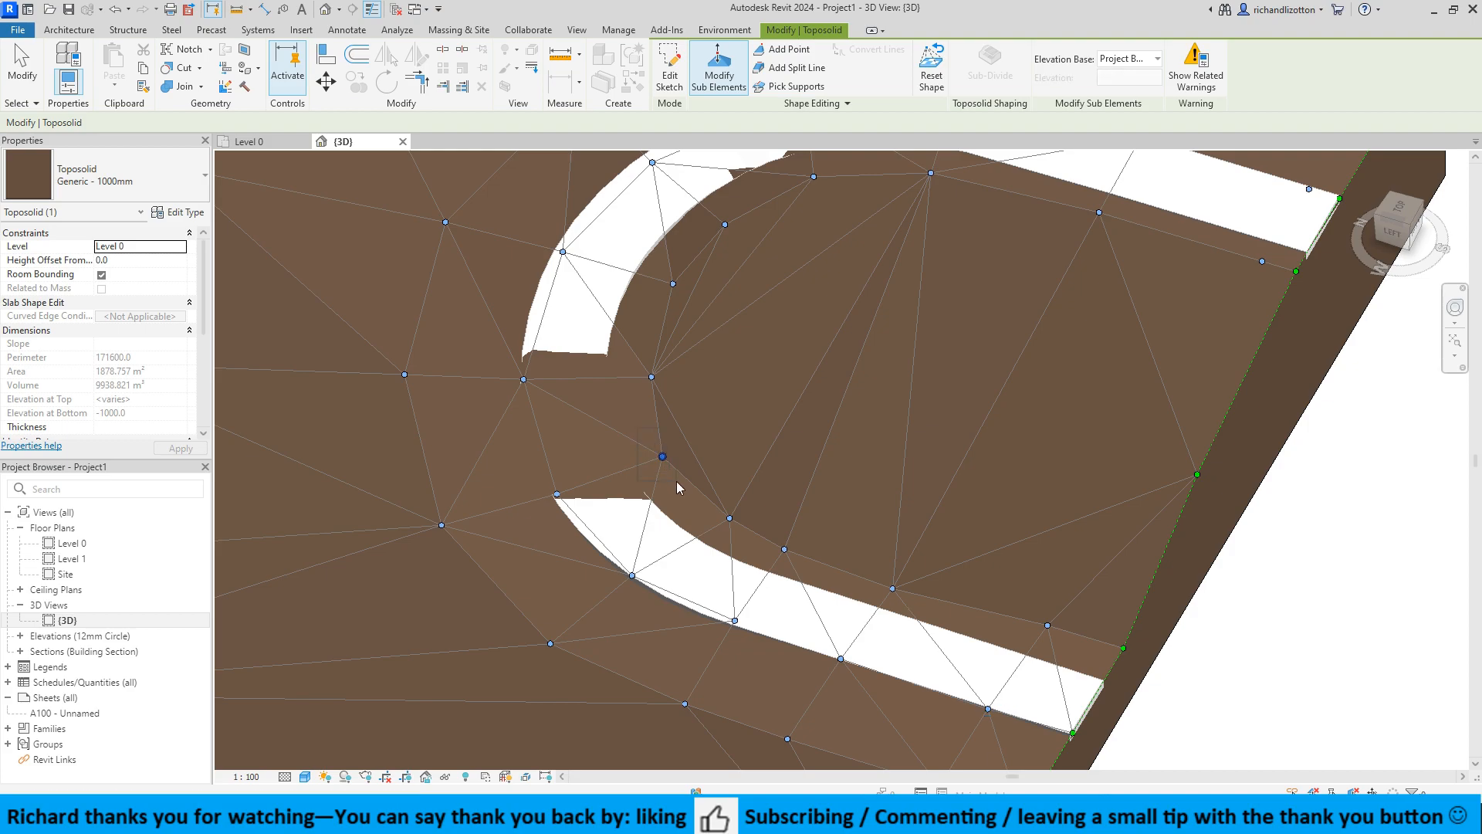
pyautogui.write('2900')
pyautogui.press('Return')
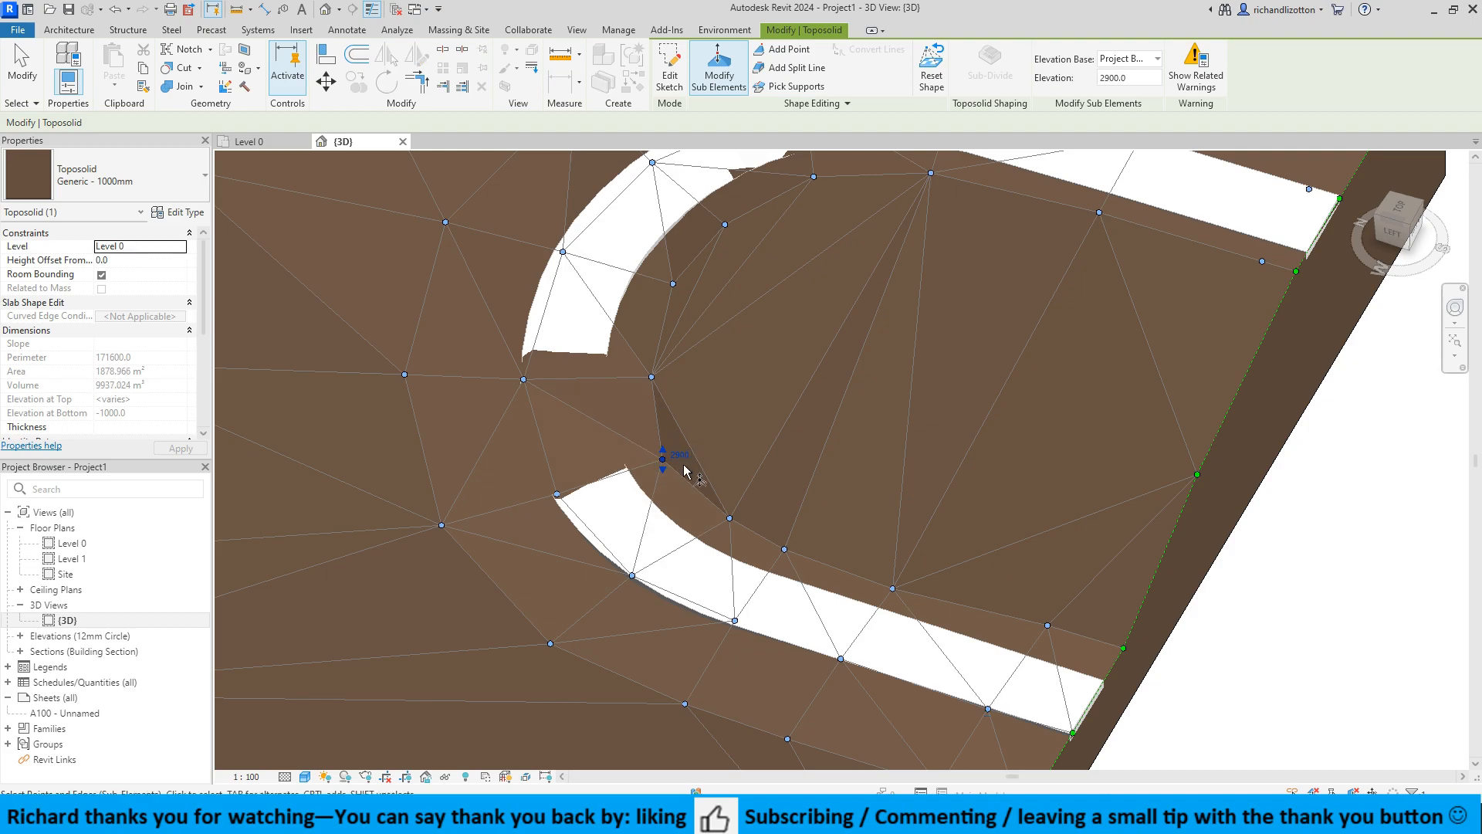
pyautogui.click(556, 493)
pyautogui.click(575, 489)
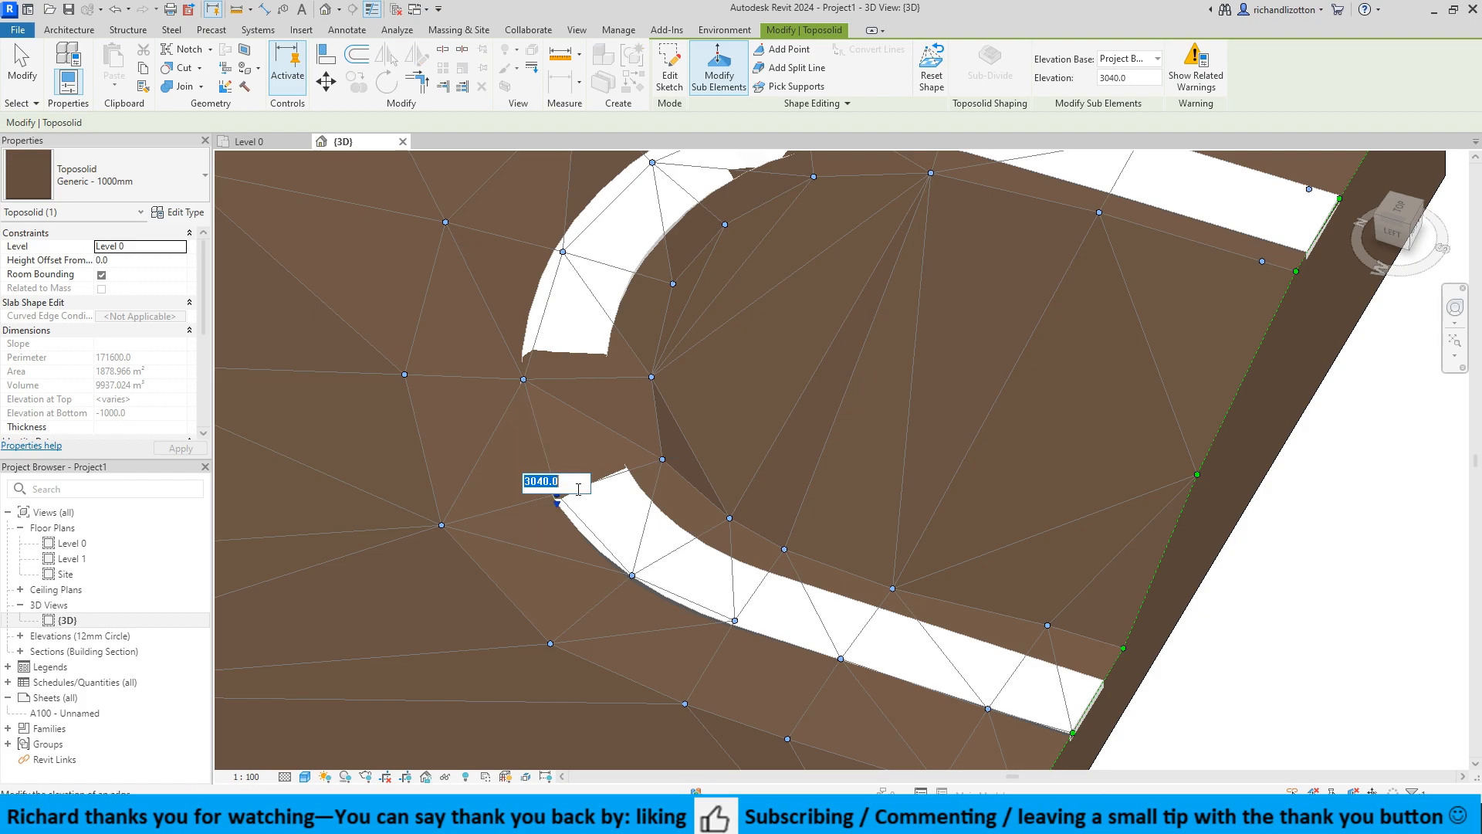
pyautogui.write('2900')
pyautogui.press('Return')
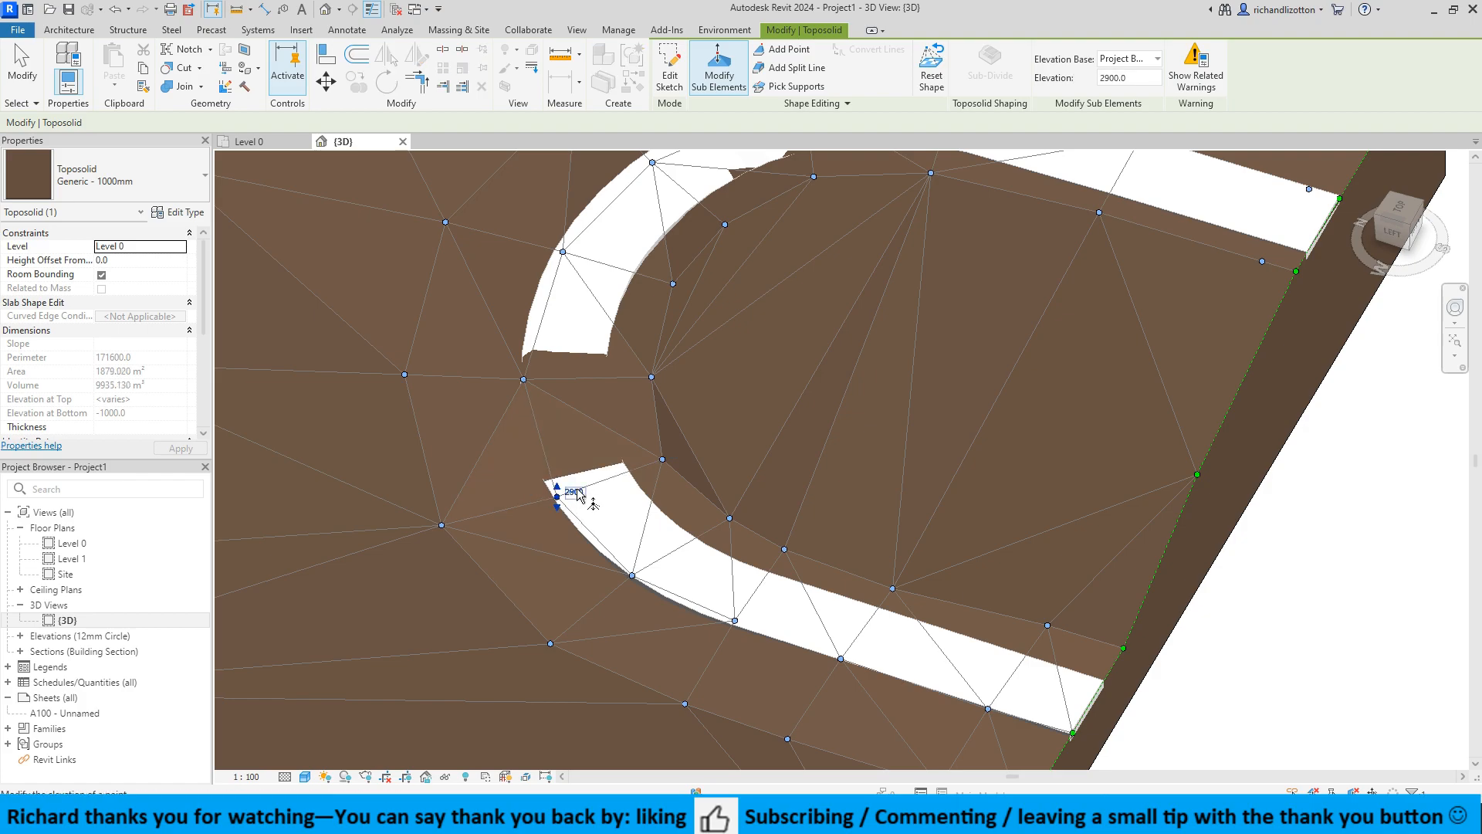
# Set the terrain points at the upper end of the left bend's covered stretch, outer edge and inner side, to elevation 3700.
pyautogui.click(523, 380)
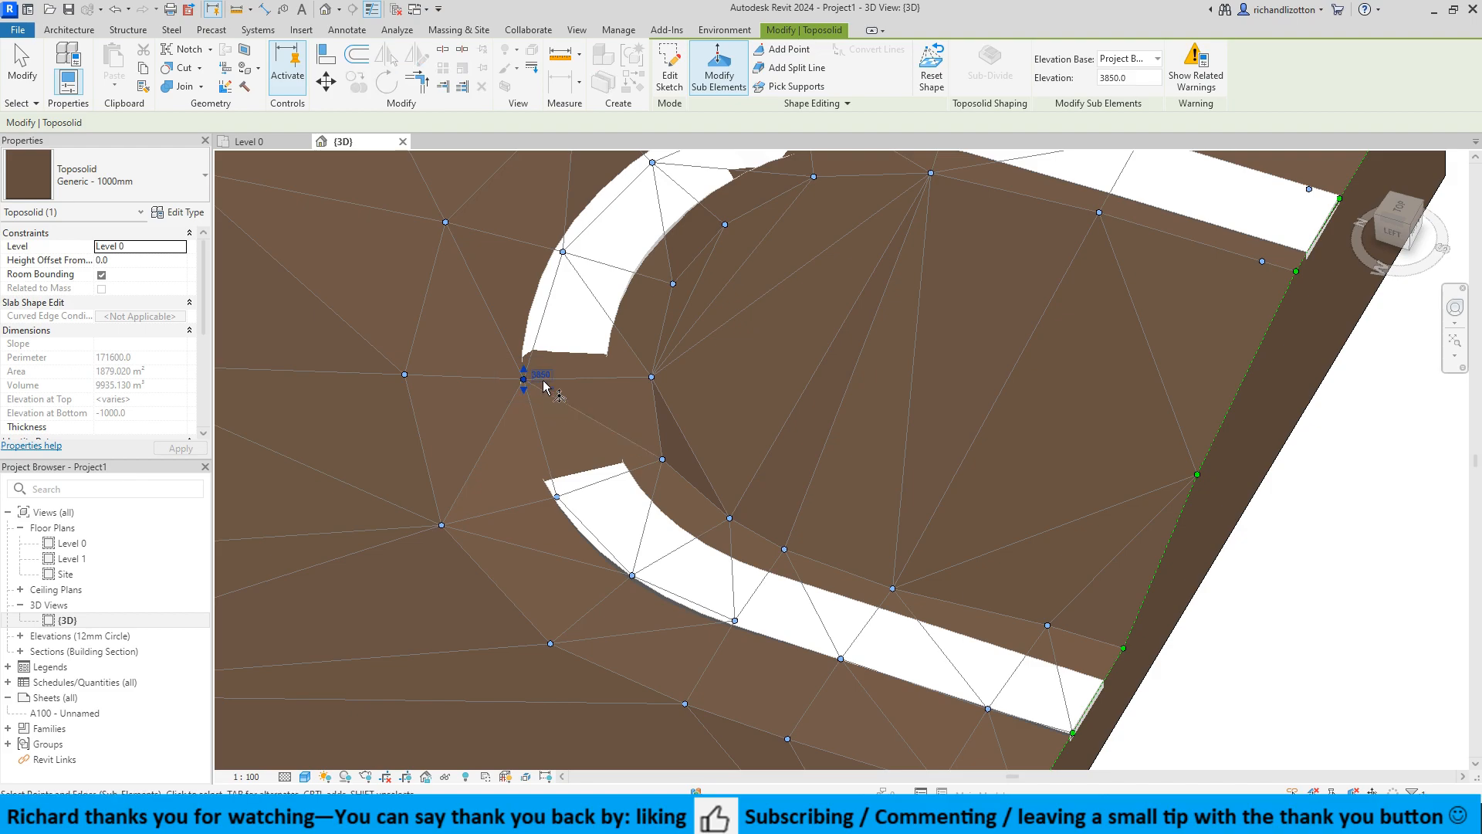
pyautogui.click(544, 380)
pyautogui.write('3700')
pyautogui.press('Return')
pyautogui.click(652, 377)
pyautogui.click(671, 373)
pyautogui.write('3')
pyautogui.press('Return')
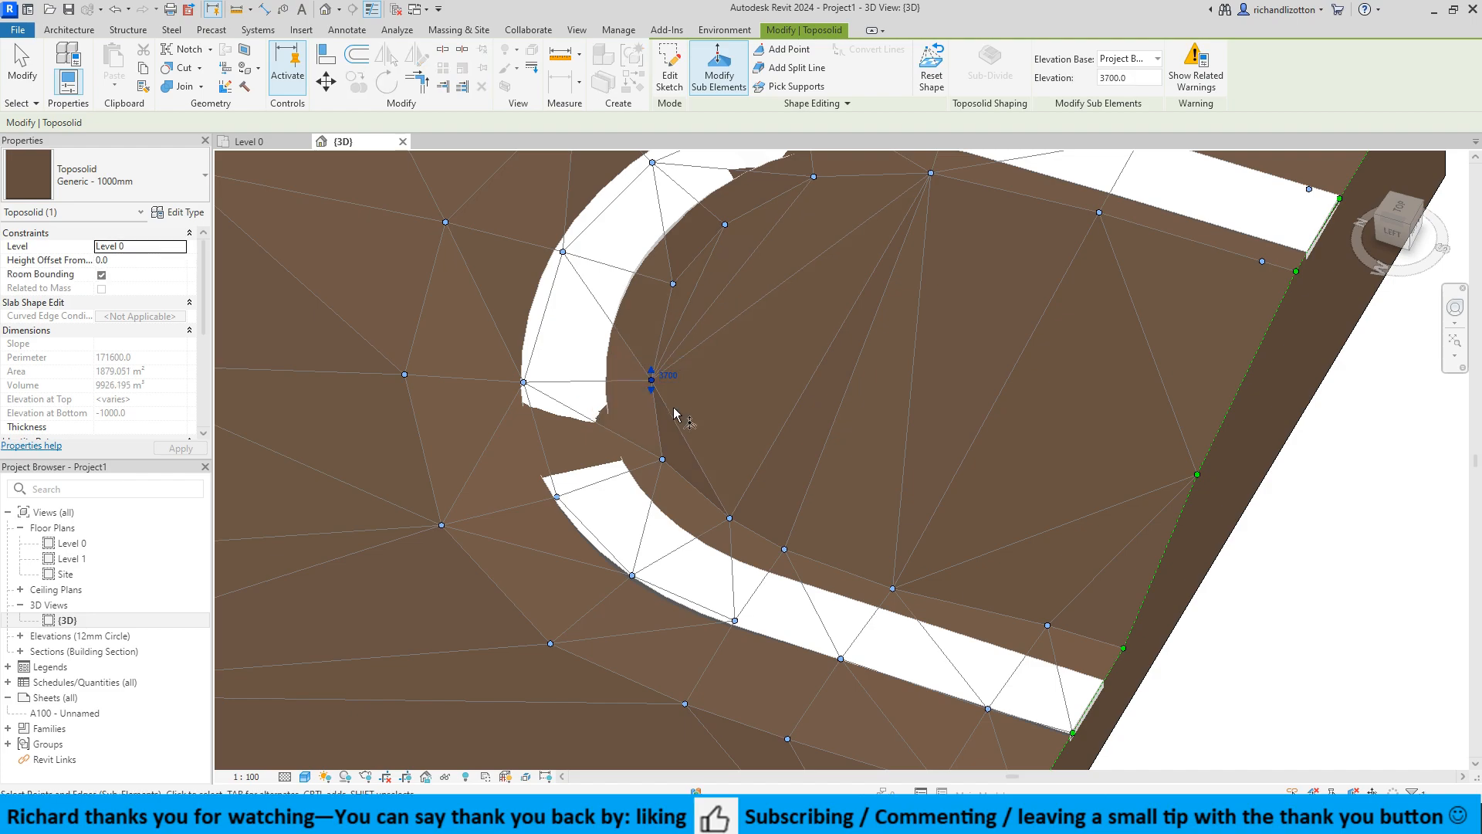
# Set the two outer-edge terrain points flanking the remaining gap in the path to 2800 (lower one) and 3500 (upper one).
pyautogui.keyDown('shift'); pyautogui.moveTo(619, 518); pyautogui.dragTo(696, 549, button='middle'); pyautogui.keyUp('shift')
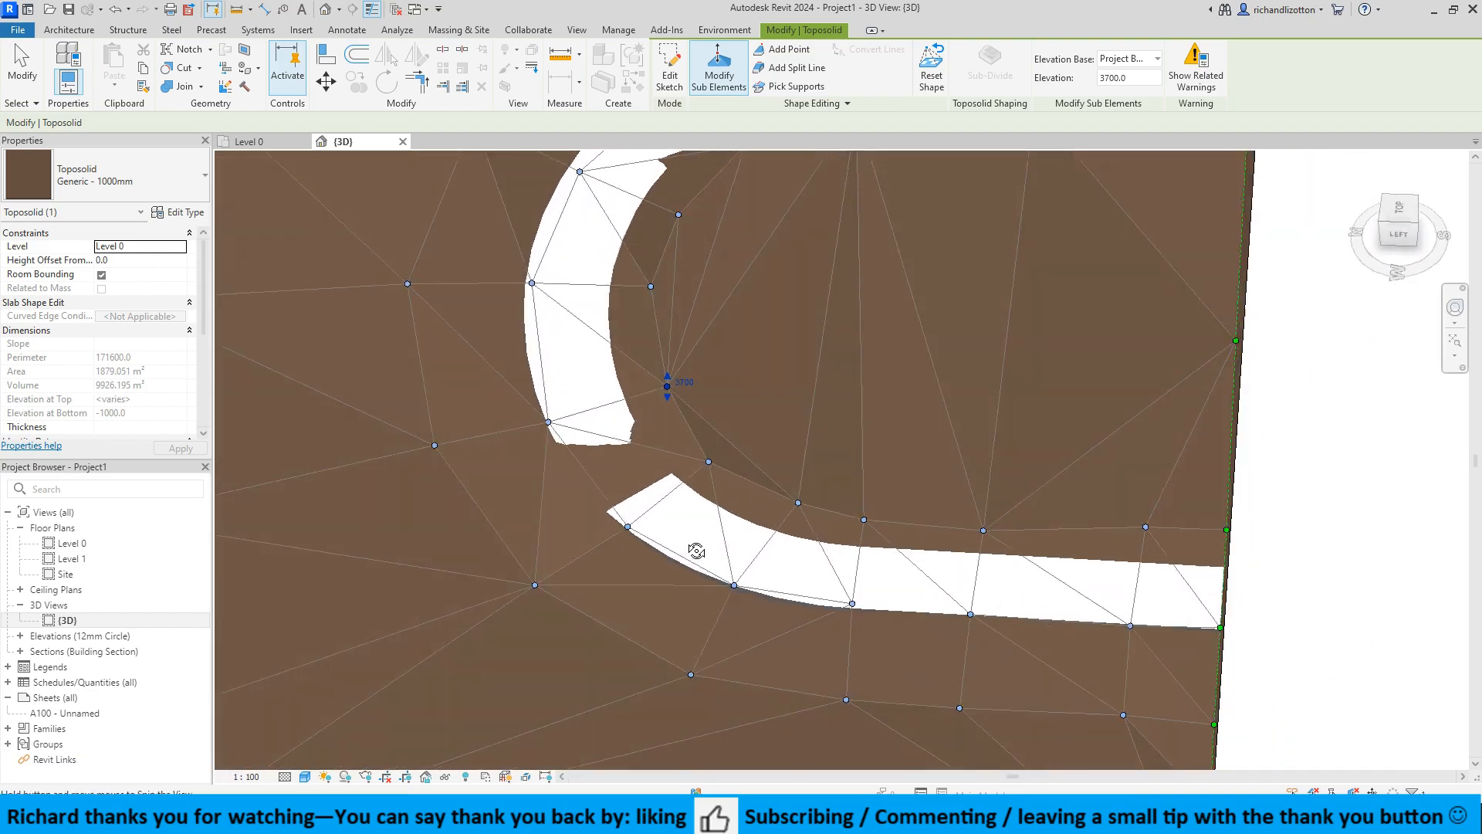
pyautogui.scroll(3, 575, 472)
pyautogui.keyDown('shift'); pyautogui.moveTo(584, 485); pyautogui.dragTo(685, 312, button='middle'); pyautogui.keyUp('shift')
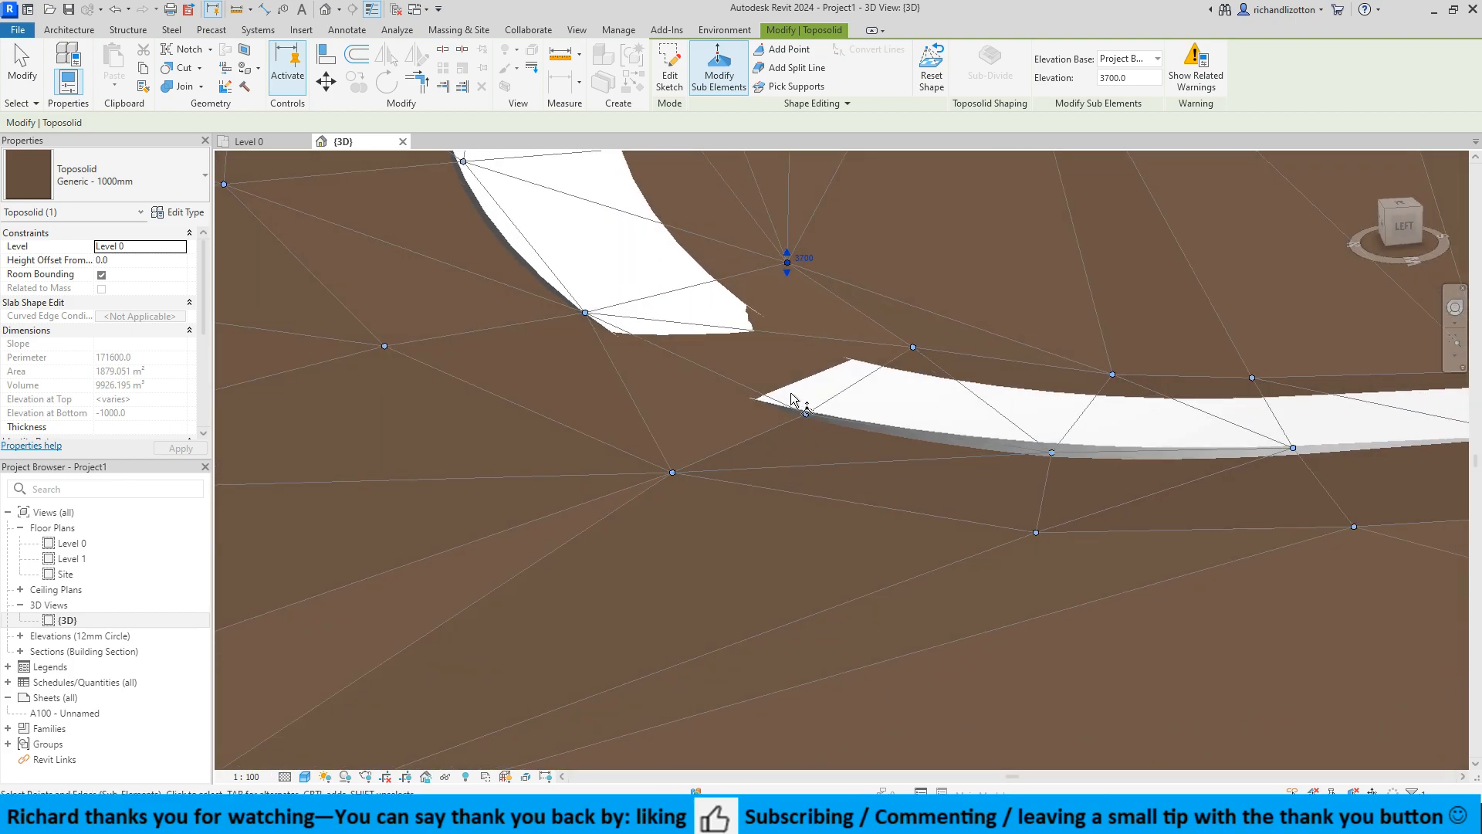
pyautogui.click(807, 412)
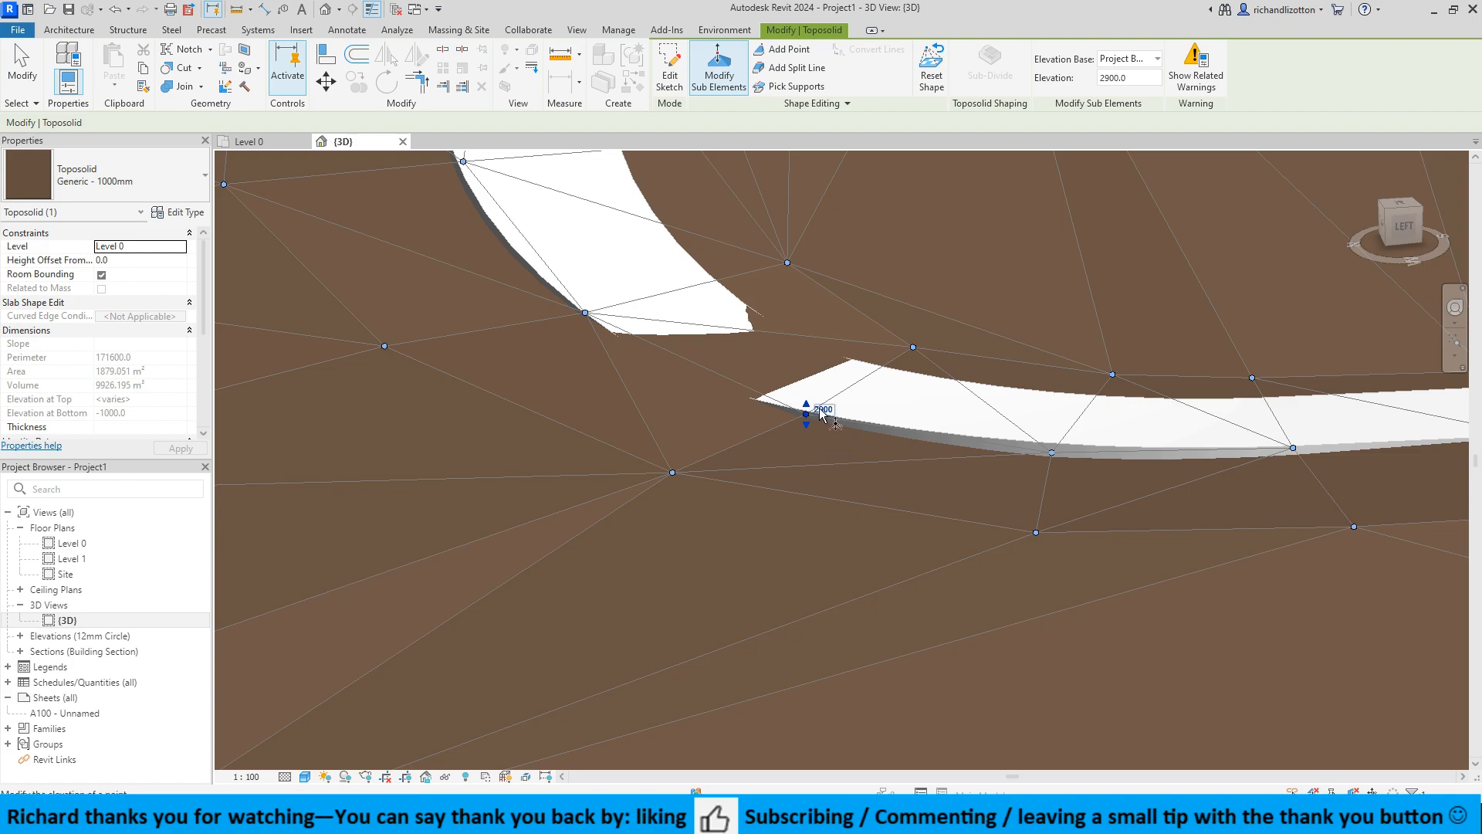
pyautogui.click(818, 409)
pyautogui.write('2800')
pyautogui.press('Return')
pyautogui.click(648, 382)
pyautogui.click(585, 313)
pyautogui.click(608, 308)
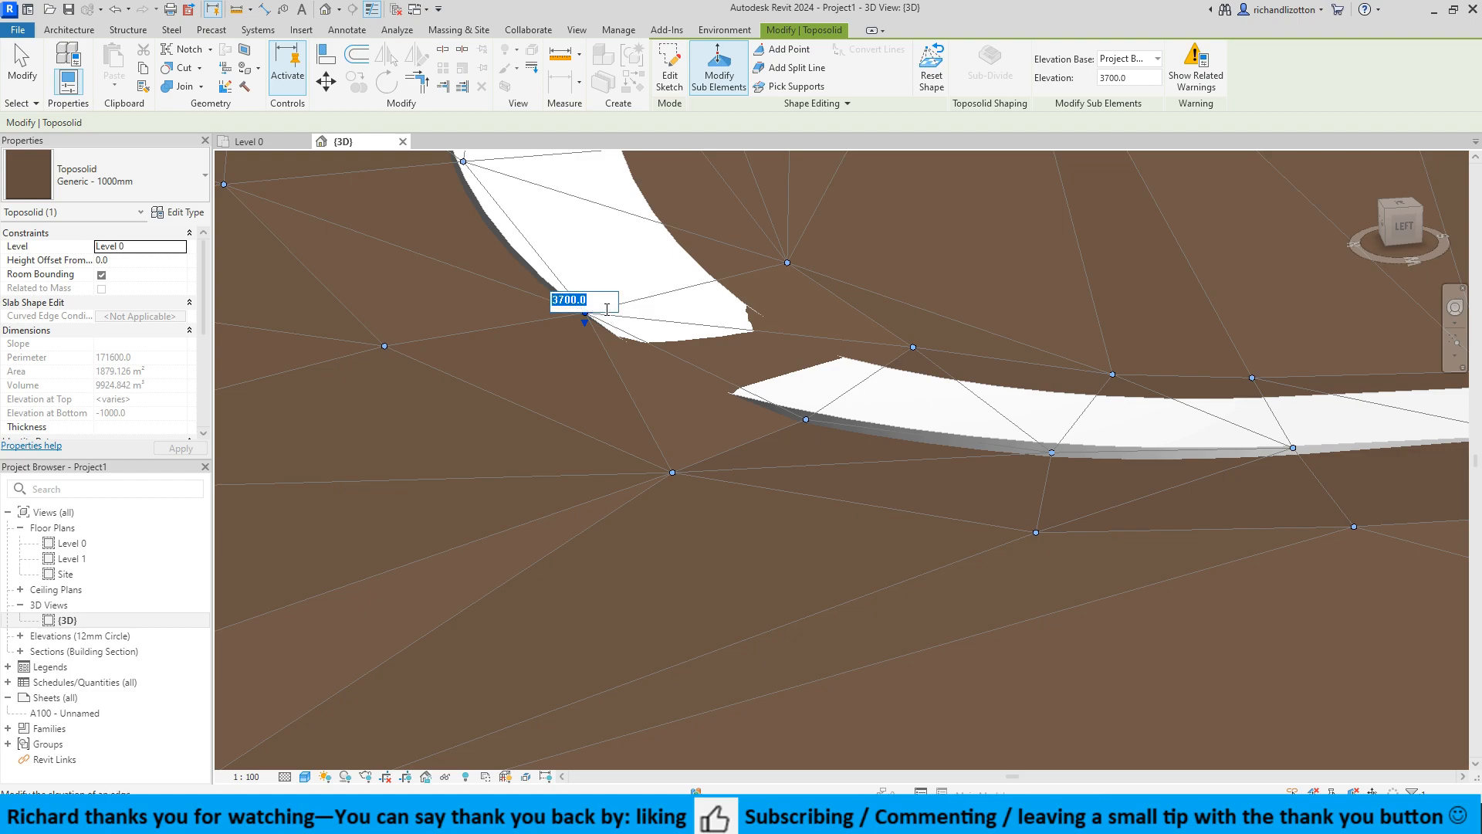
pyautogui.write('35')
pyautogui.press('Return')
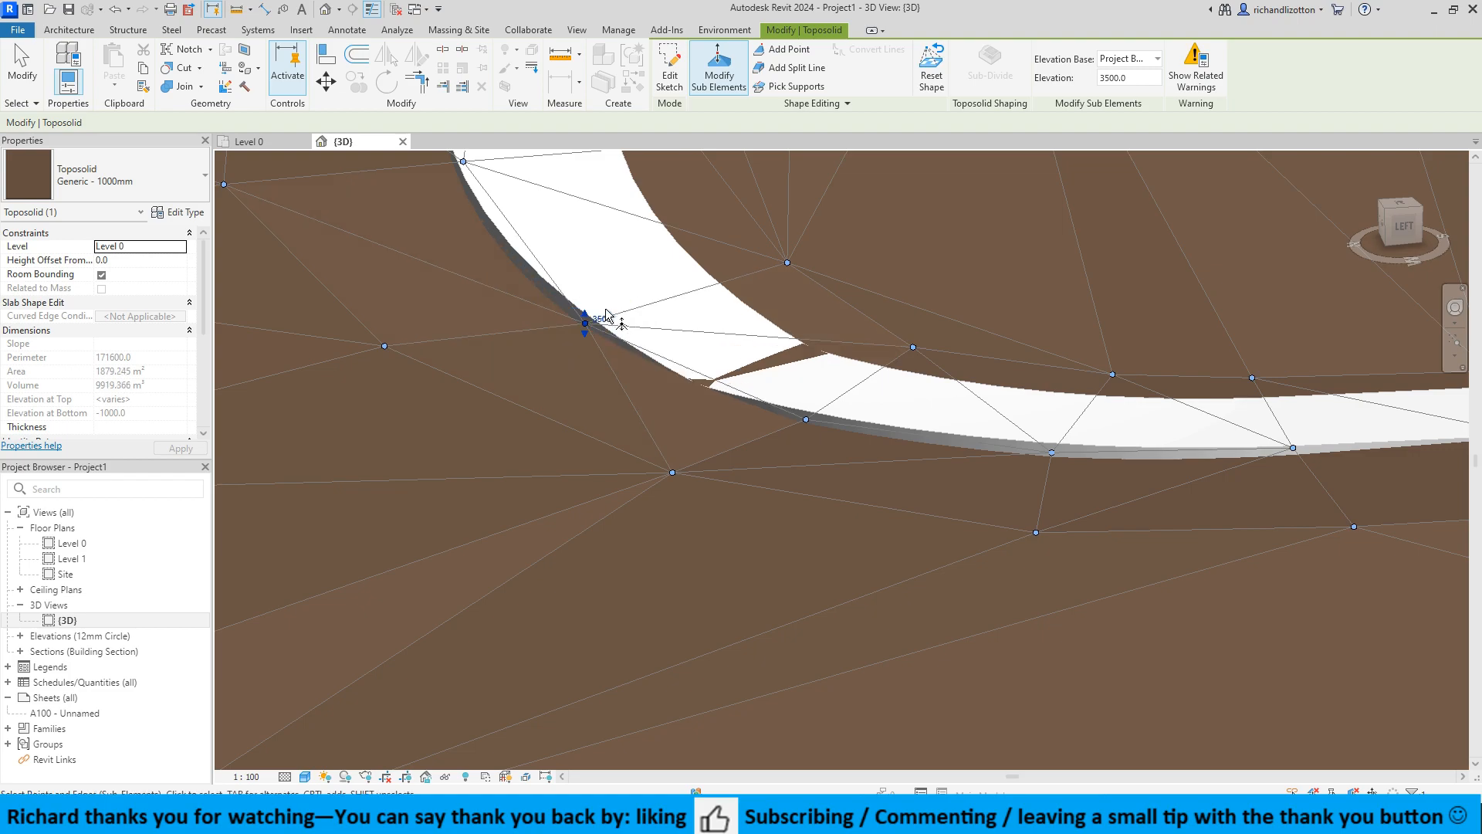
# Try adding a terrain point at absolute elevation 0 in the narrow gap near the path's outer edge, and undo it.
pyautogui.keyDown('shift'); pyautogui.moveTo(821, 396); pyautogui.dragTo(605, 469, button='middle'); pyautogui.keyUp('shift')
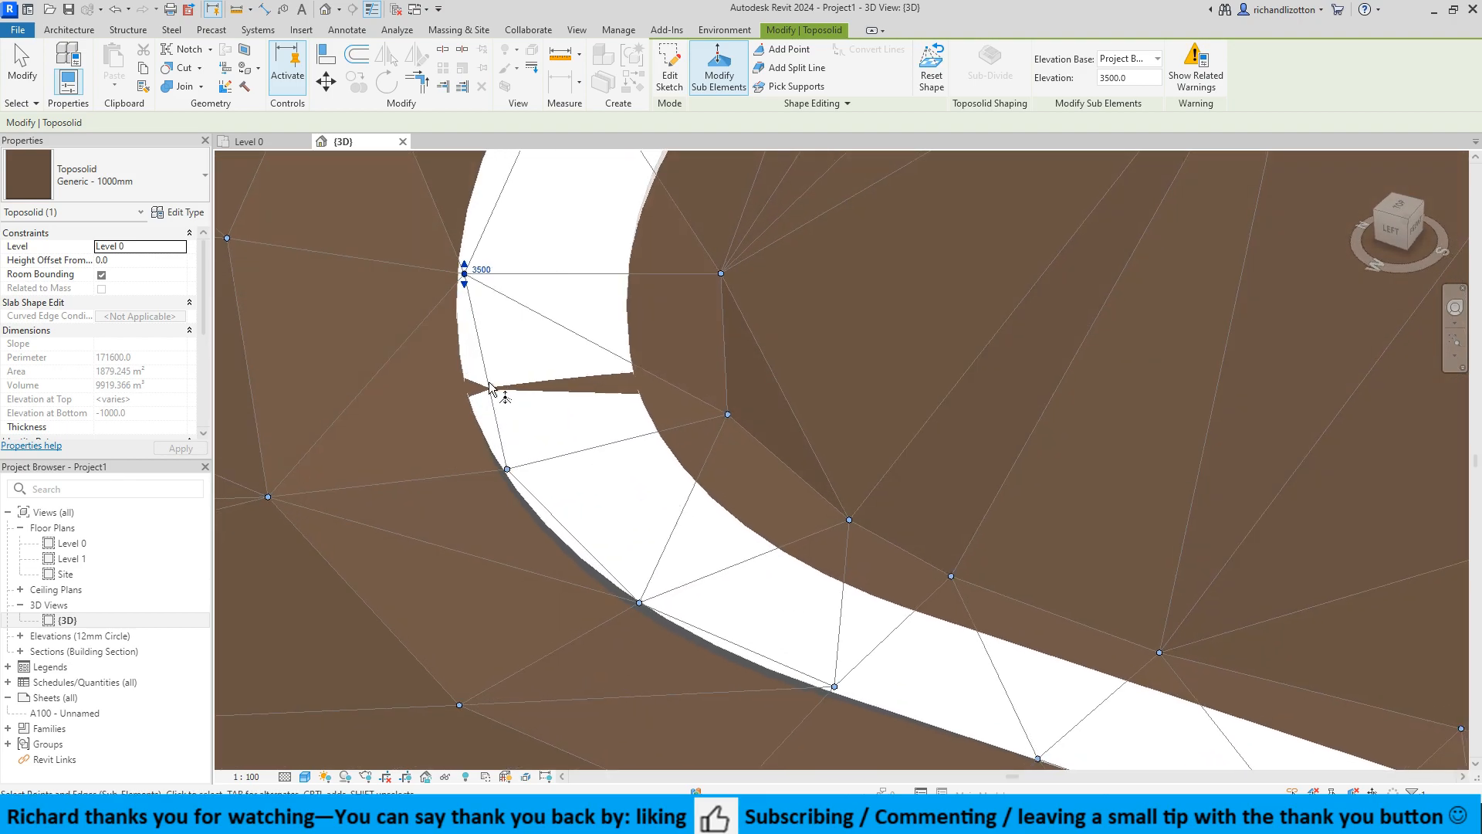
pyautogui.click(785, 51)
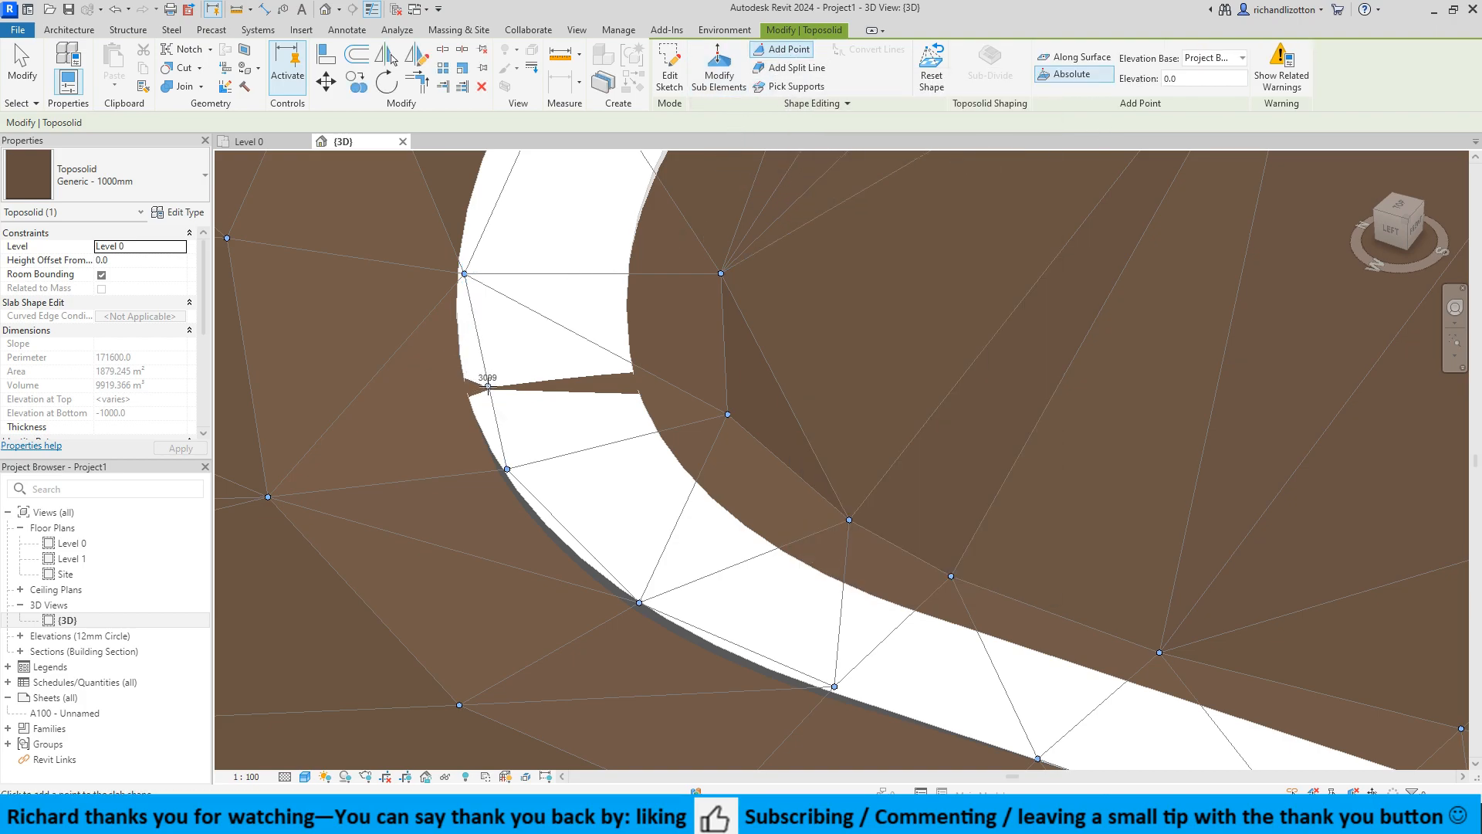
pyautogui.click(488, 389)
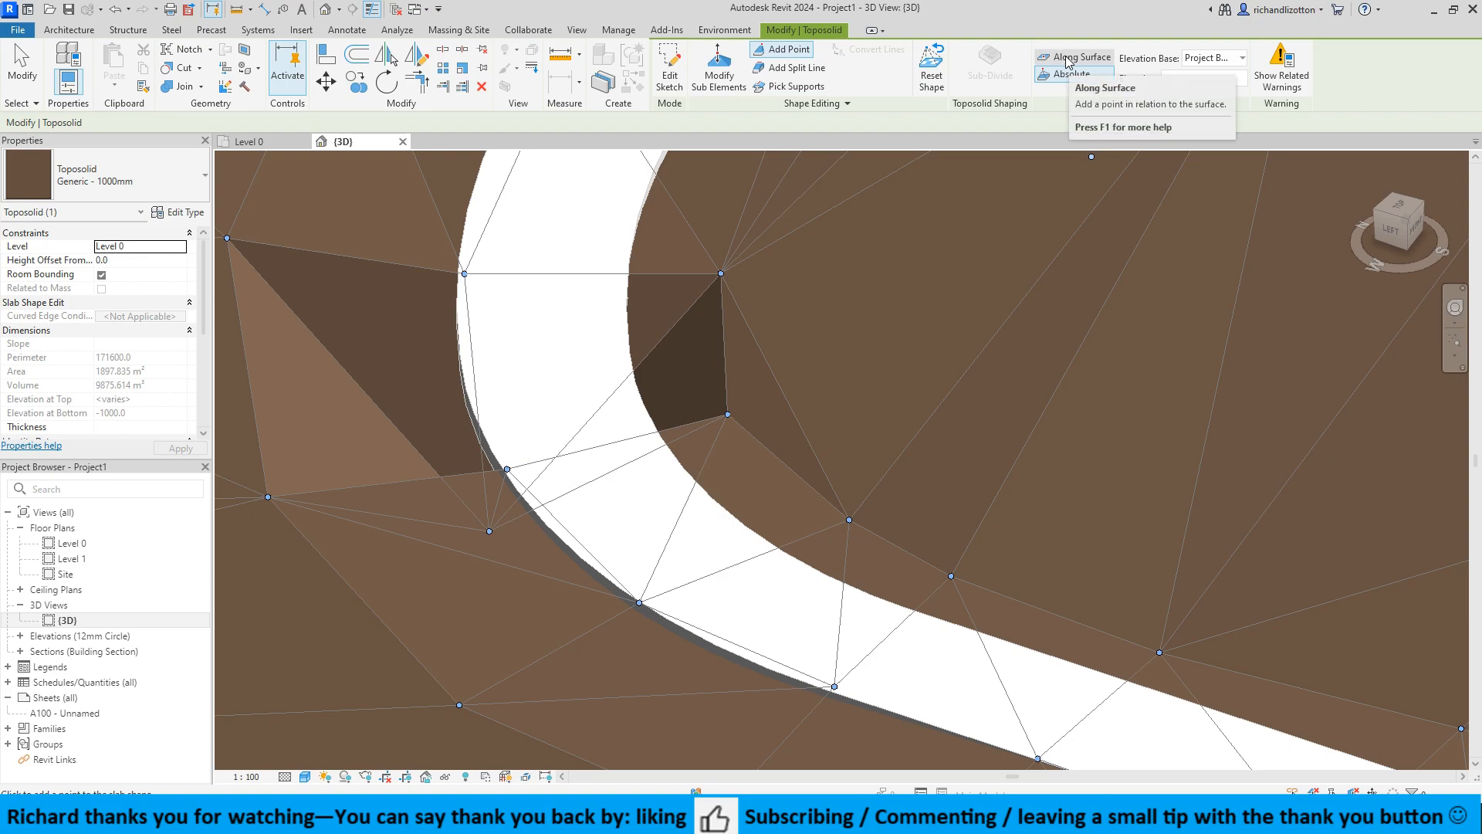
pyautogui.click(114, 9)
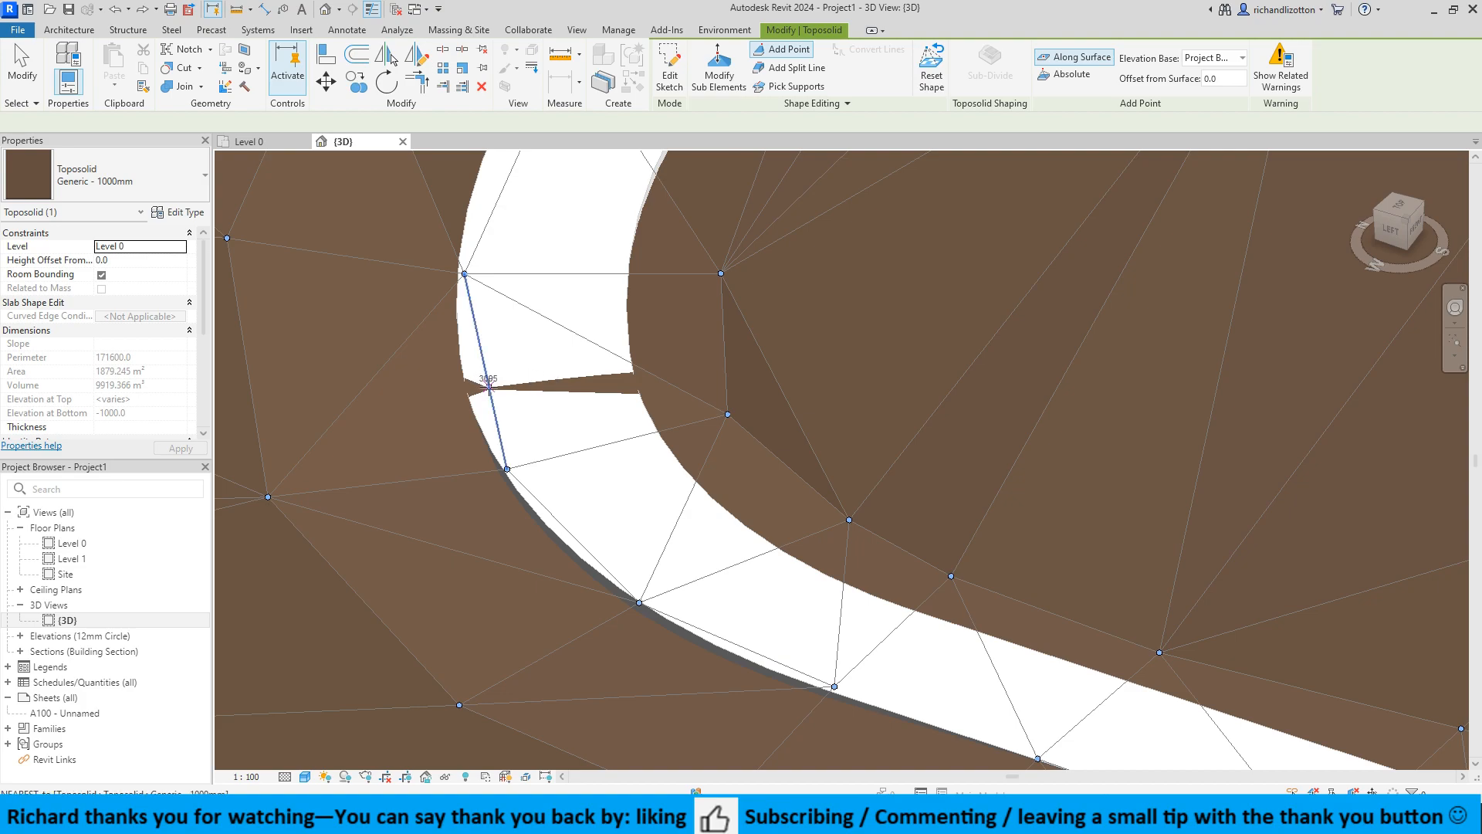
# Add a terrain point along the surface in the gap near the path's outer edge and set its elevation to 2800.
pyautogui.click(489, 387)
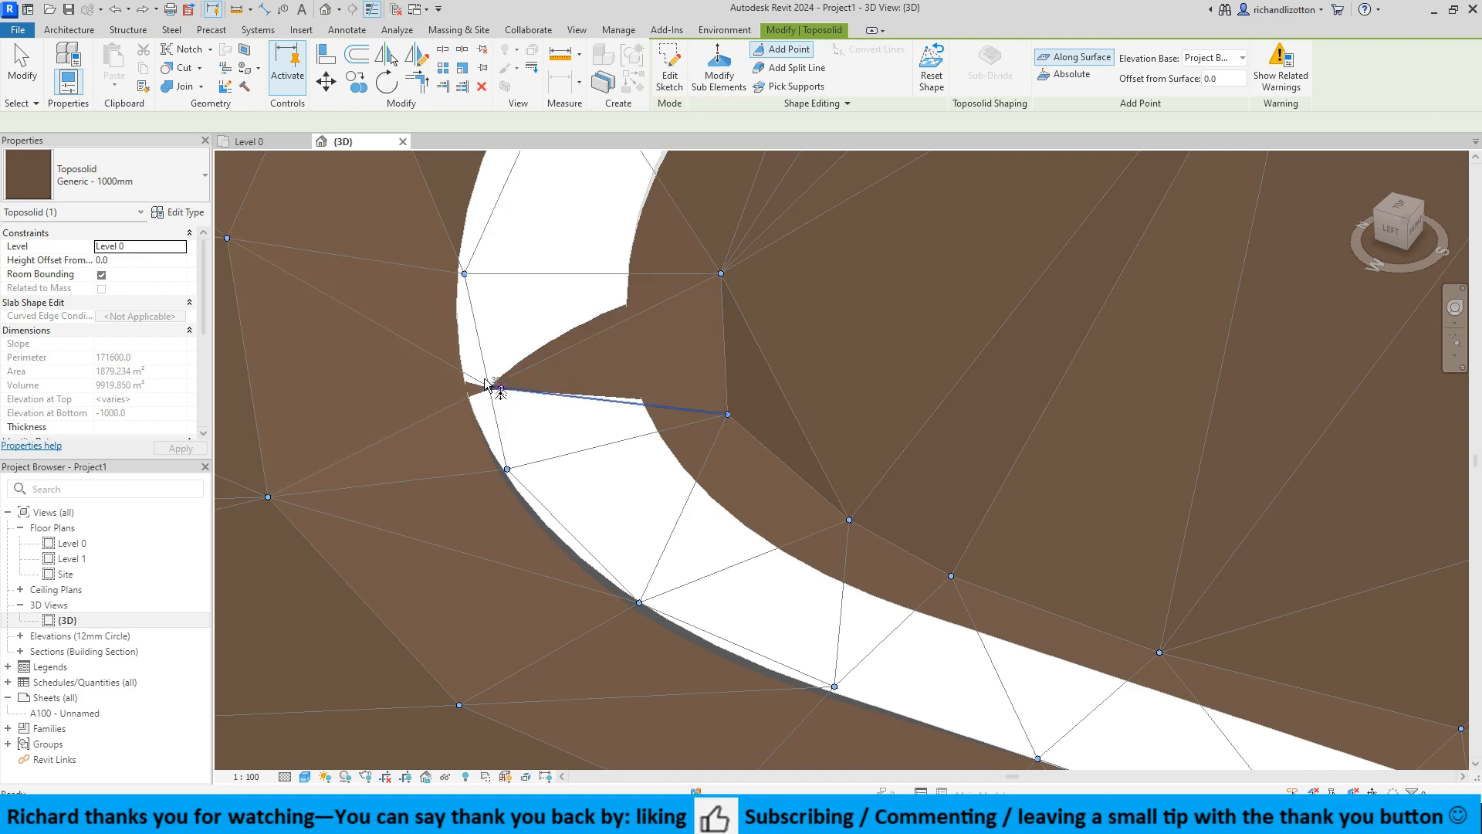
pyautogui.press('Escape')
pyautogui.moveTo(468, 366); pyautogui.dragTo(535, 430)
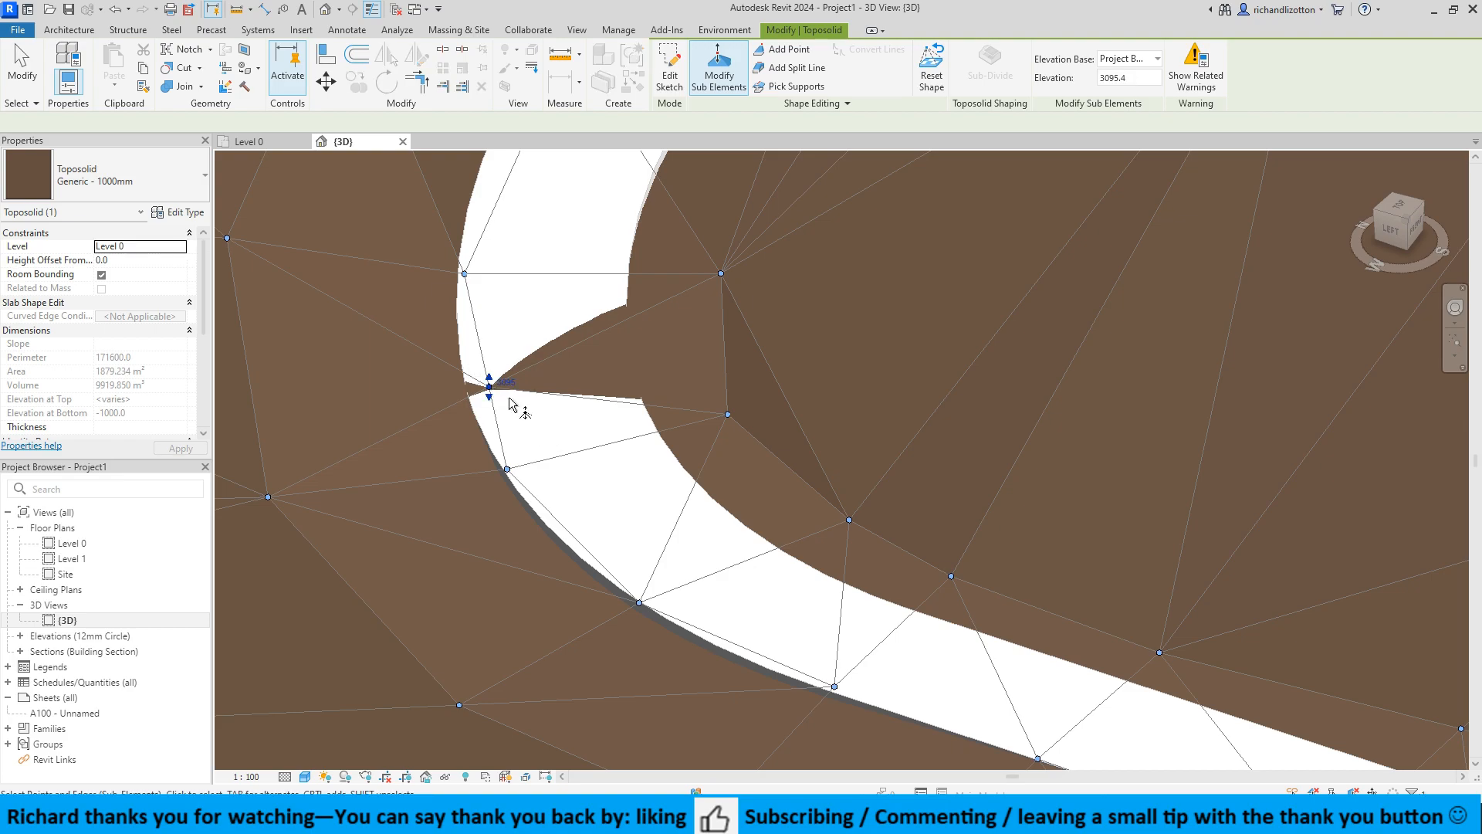
pyautogui.click(509, 386)
pyautogui.write('2800')
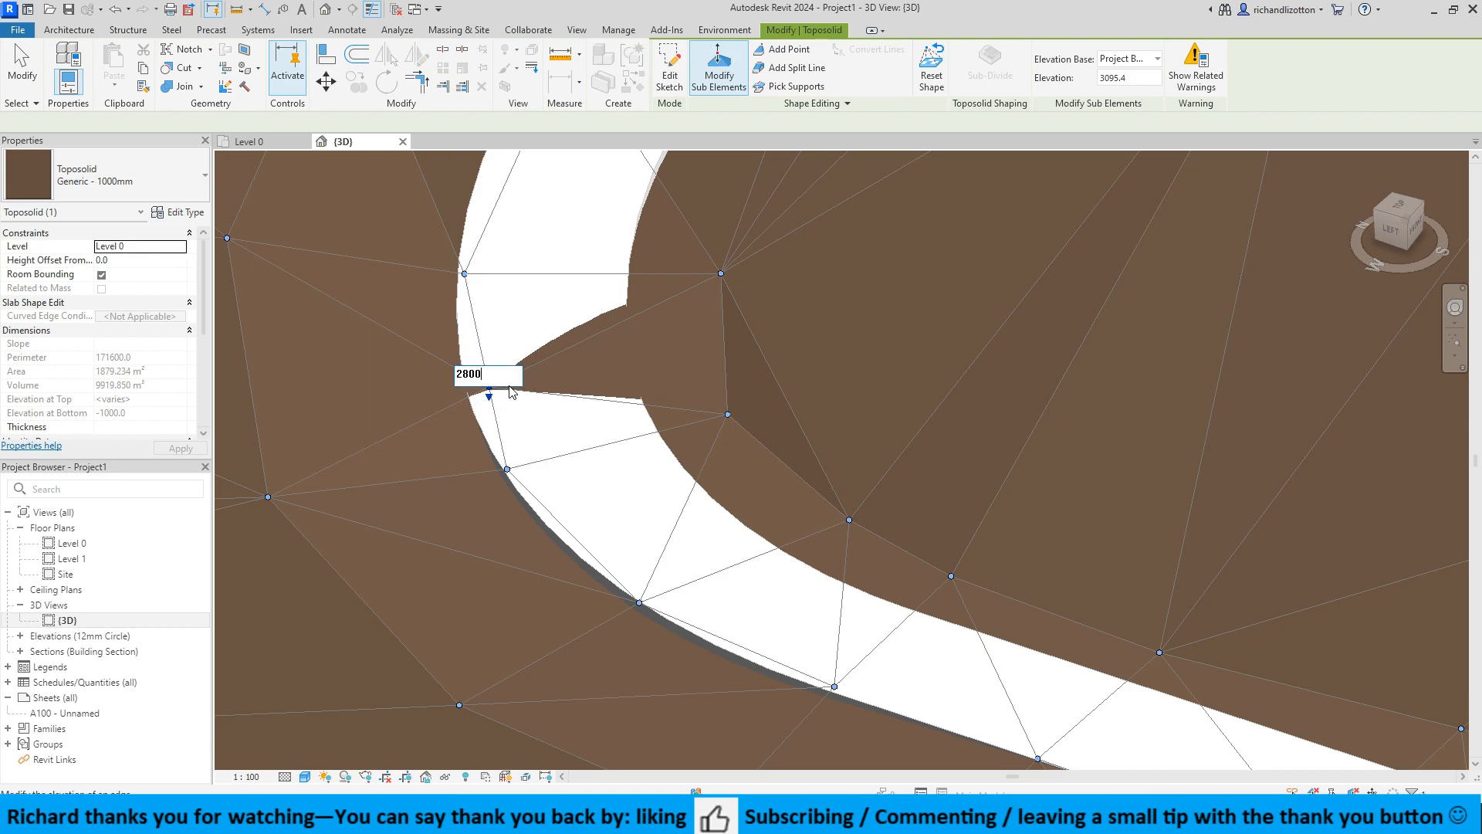
pyautogui.press('Return')
# Set the two terrain points inside the far bend, beside the covered inner edge, to elevations 6000 (lower one) and 6300 (upper one).
pyautogui.keyDown('shift'); pyautogui.moveTo(661, 507); pyautogui.dragTo(763, 627, button='middle'); pyautogui.keyUp('shift')
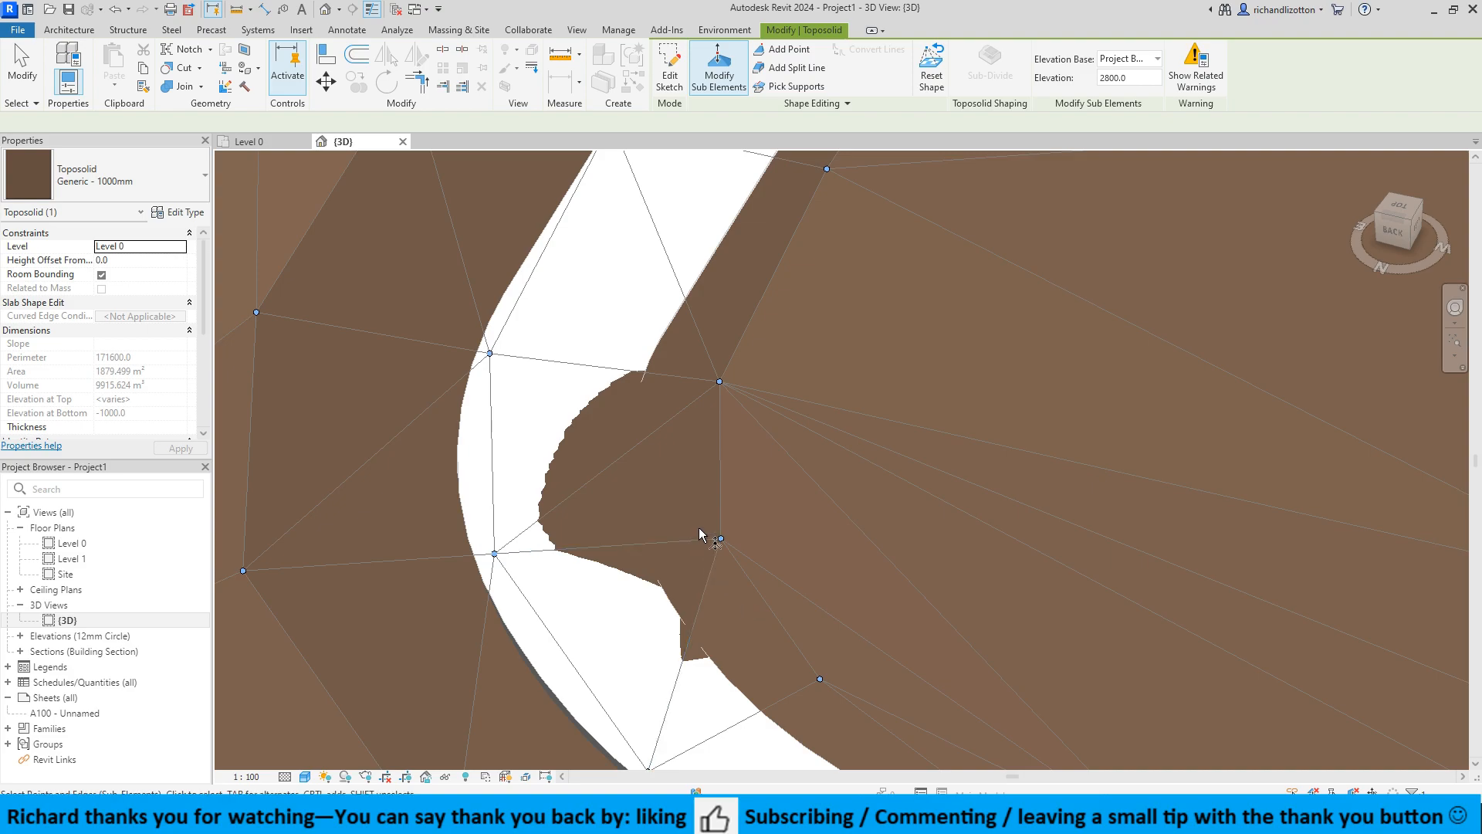
pyautogui.moveTo(697, 515); pyautogui.dragTo(748, 570)
pyautogui.click(740, 532)
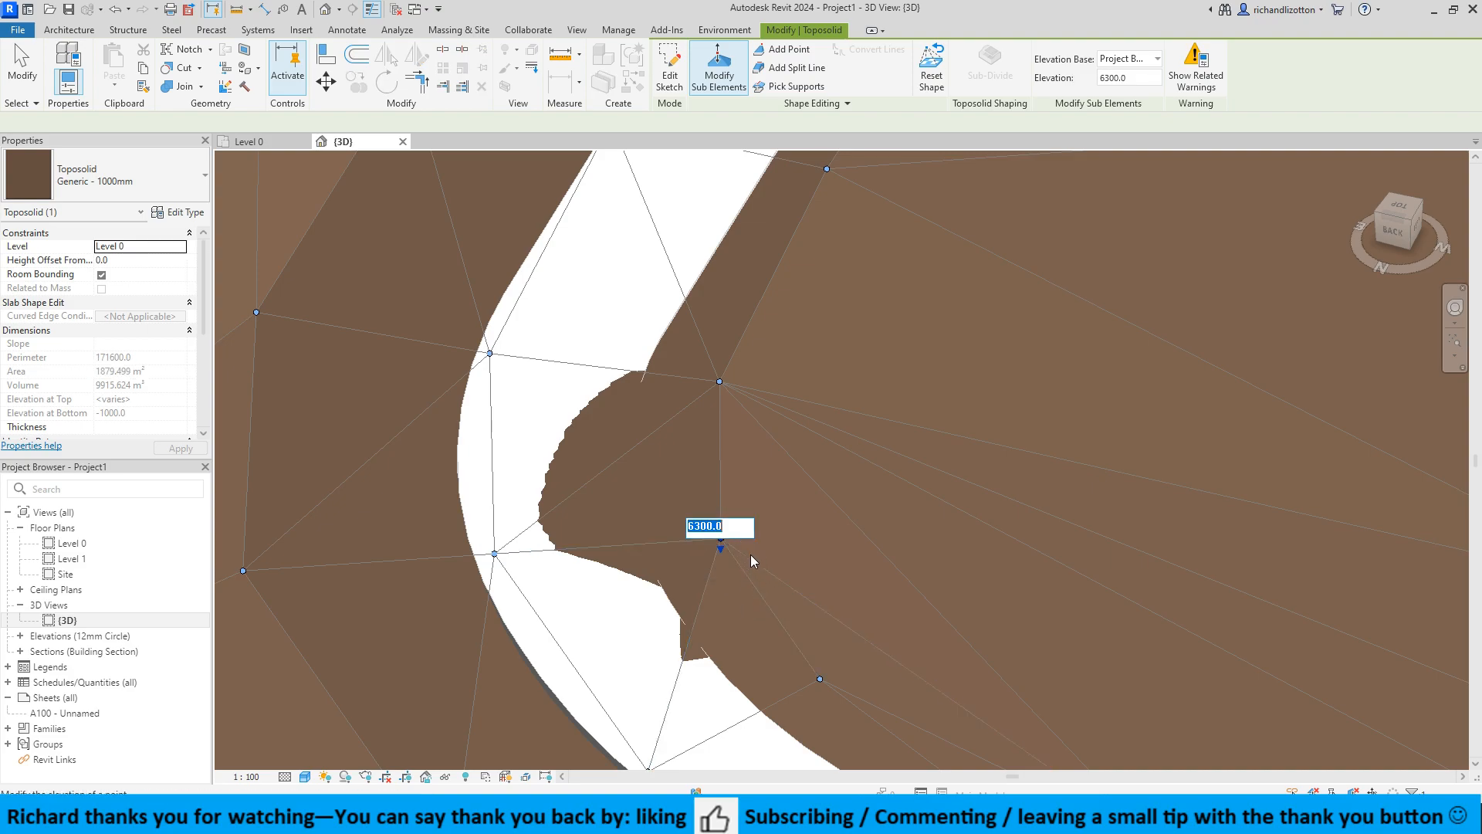
pyautogui.write('6000')
pyautogui.press('Return')
pyautogui.click(719, 381)
pyautogui.click(743, 378)
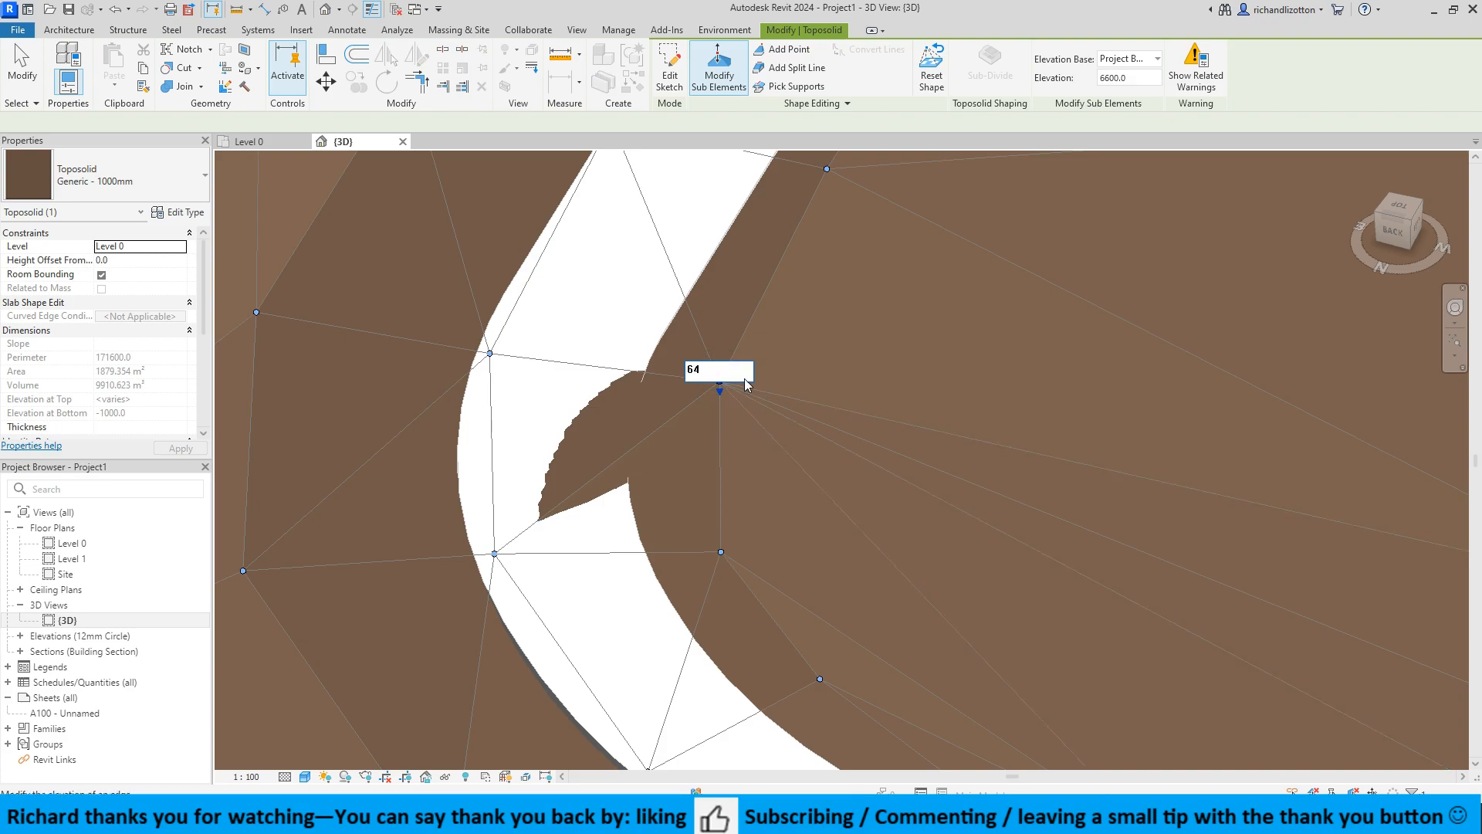
pyautogui.write('6300')
pyautogui.press('Return')
# Leave the terrain's shape editing and examine the whole asphalt path in 3D.
pyautogui.keyDown('shift'); pyautogui.moveTo(744, 378); pyautogui.dragTo(954, 648, button='middle'); pyautogui.keyUp('shift')
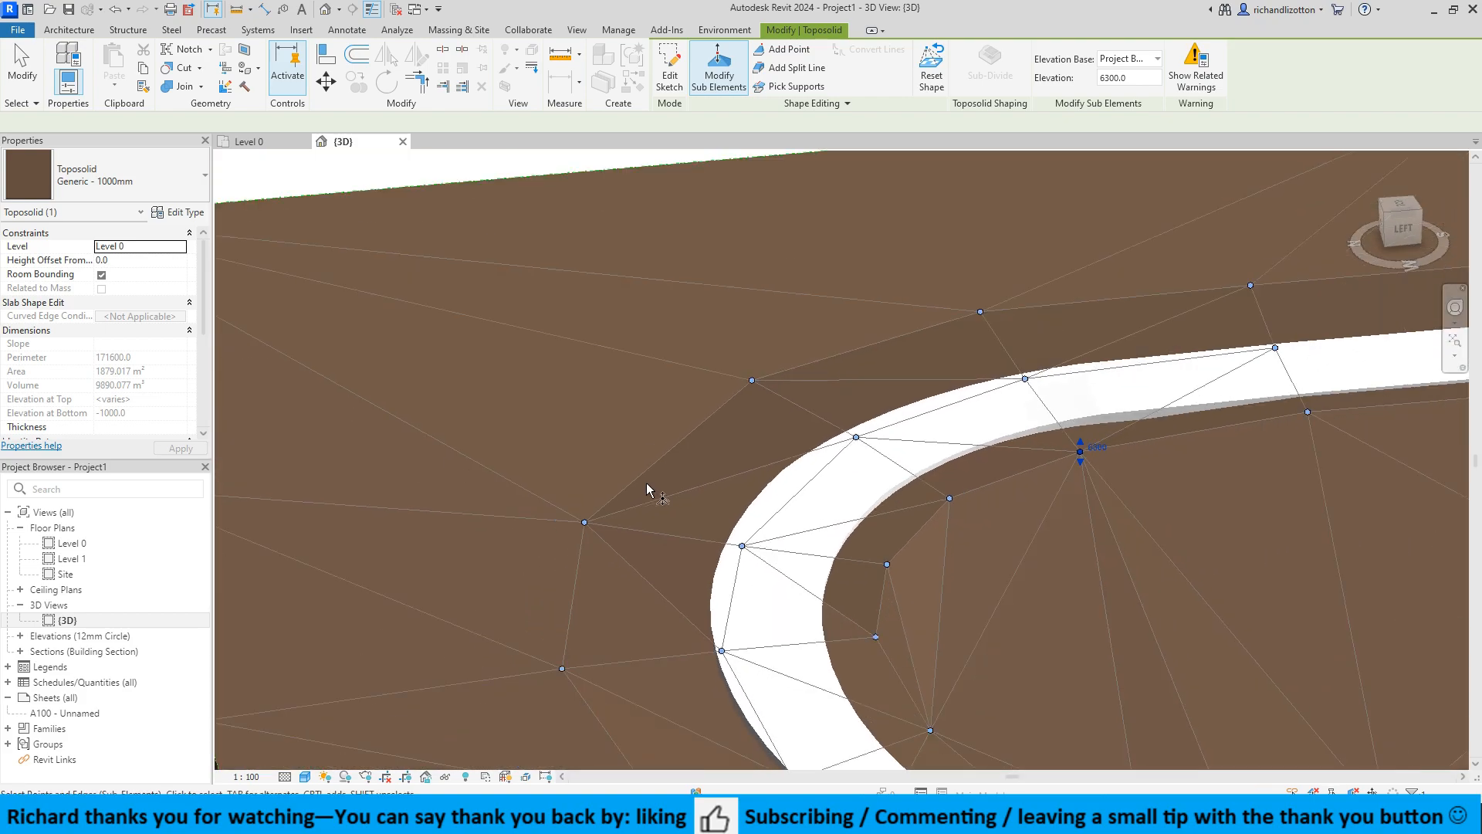
pyautogui.keyDown('shift'); pyautogui.moveTo(1035, 673); pyautogui.dragTo(738, 331, button='middle'); pyautogui.keyUp('shift')
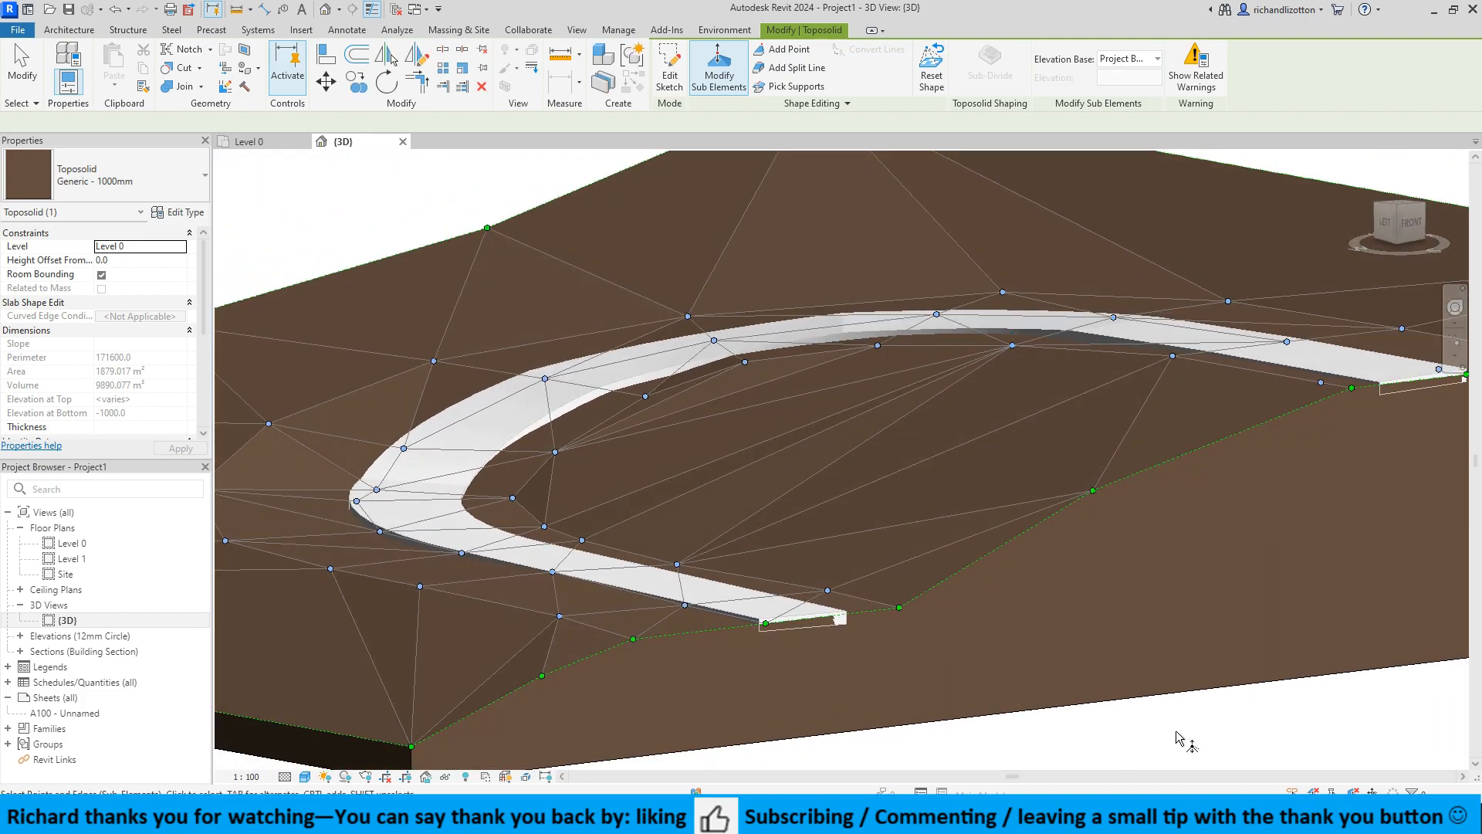
pyautogui.press('Escape')
pyautogui.press('Escape')
pyautogui.keyDown('shift'); pyautogui.moveTo(1081, 556); pyautogui.dragTo(1078, 624, button='middle'); pyautogui.keyUp('shift')
pyautogui.click(826, 740)
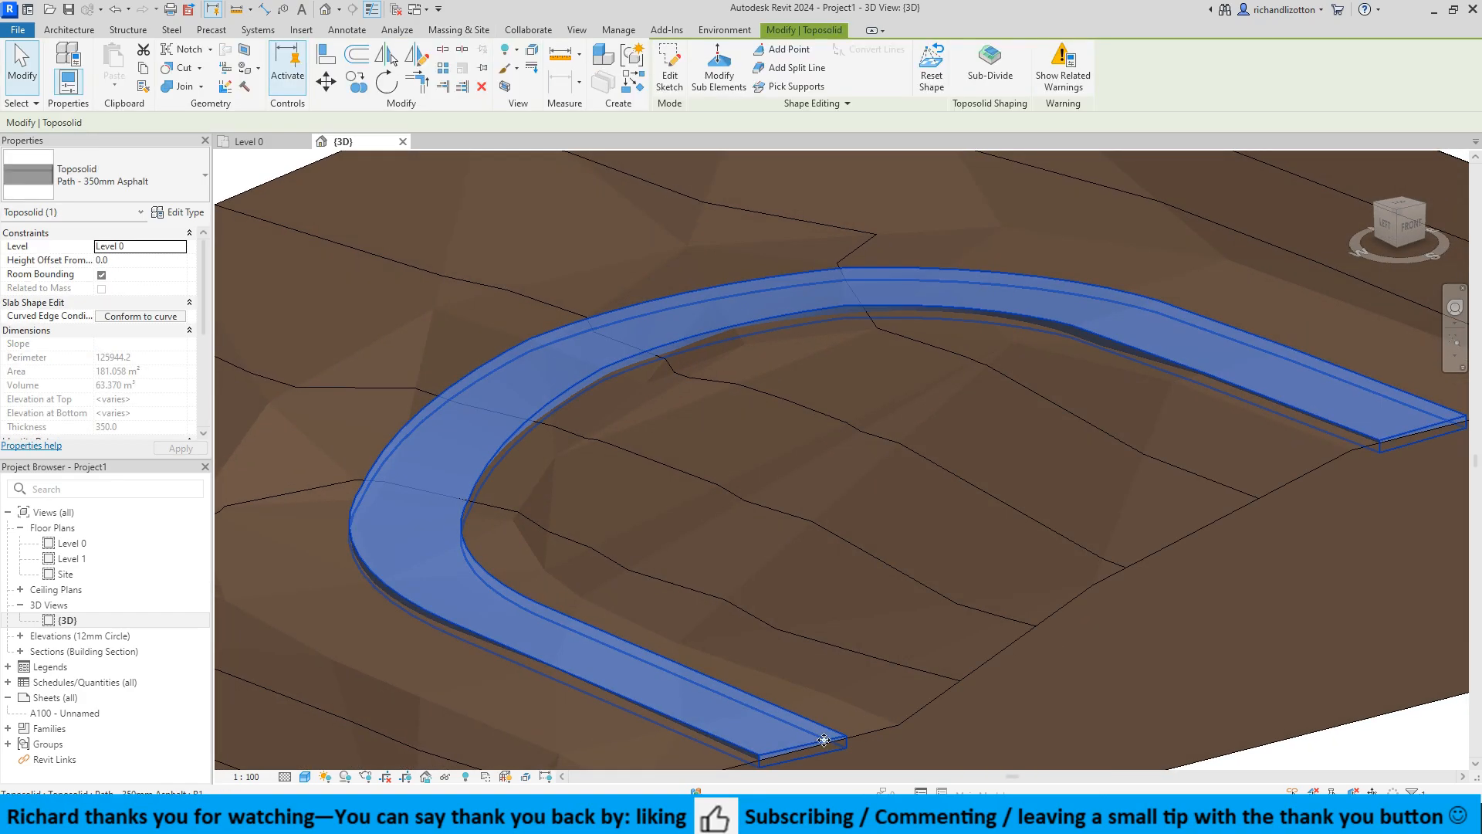
pyautogui.press('Escape')
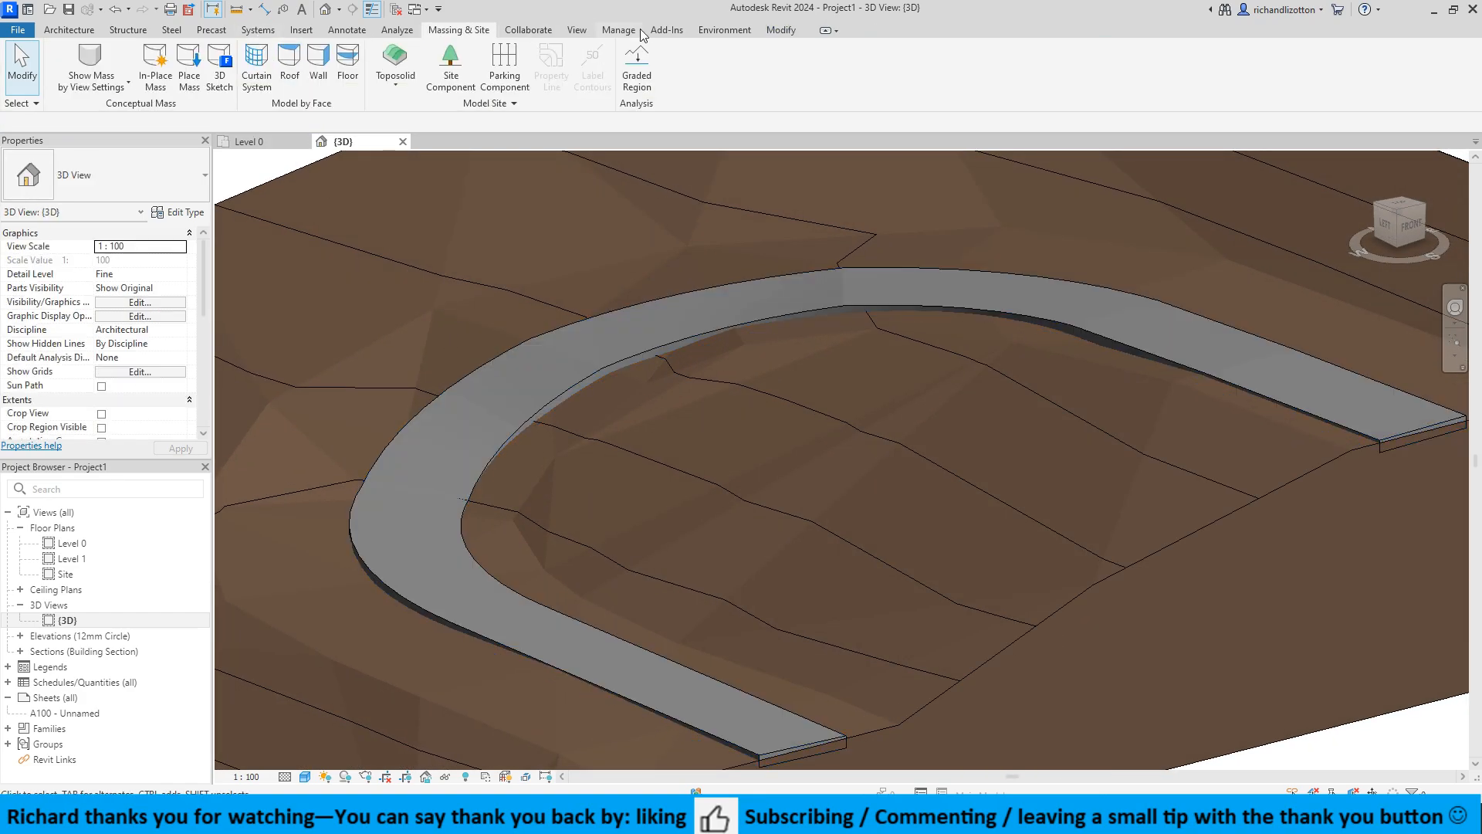
# Cut the terrain toposolid with the asphalt path toposolid using Cut Geometry.
pyautogui.click(780, 31)
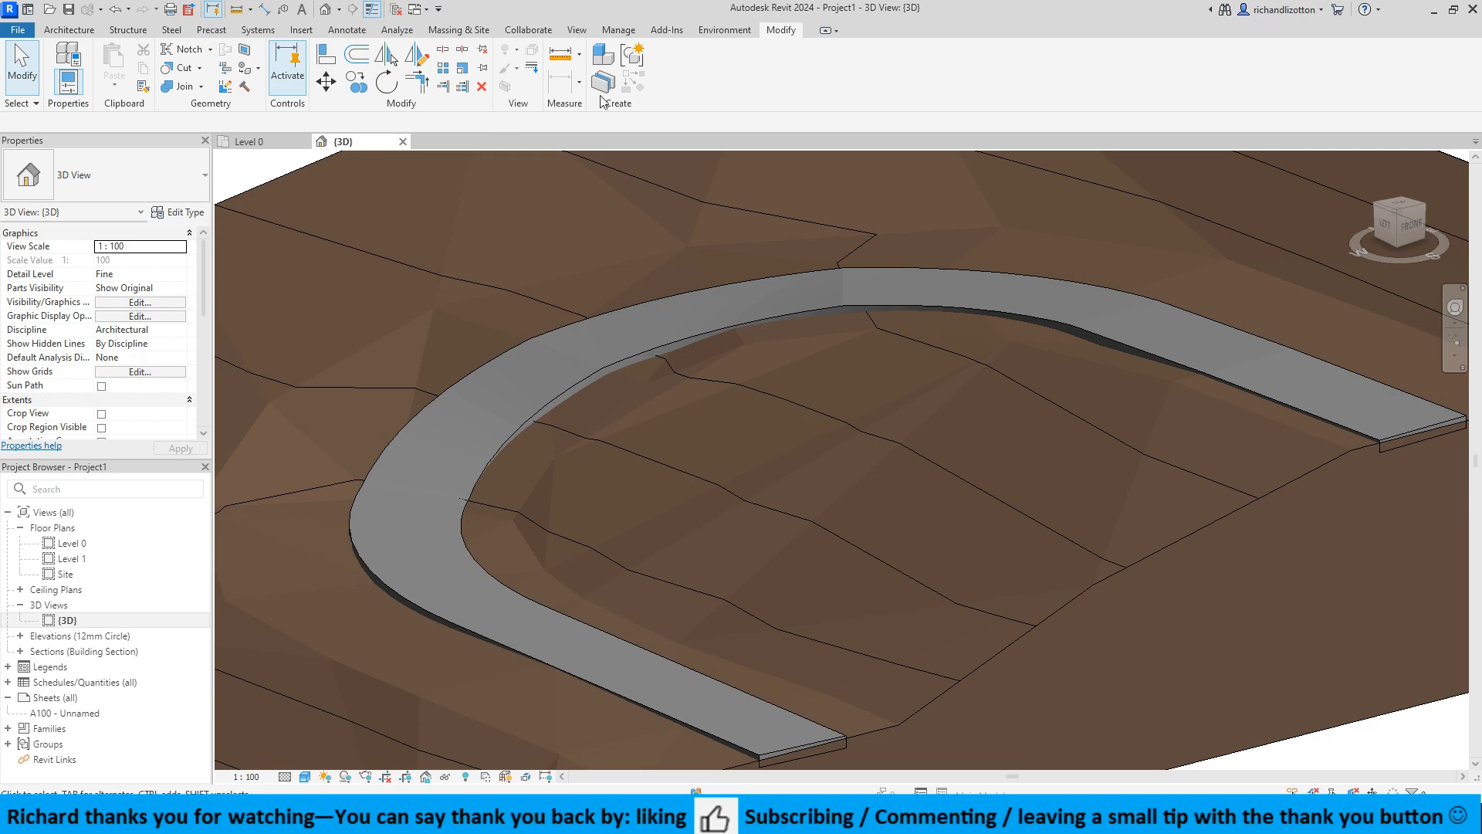
pyautogui.click(179, 67)
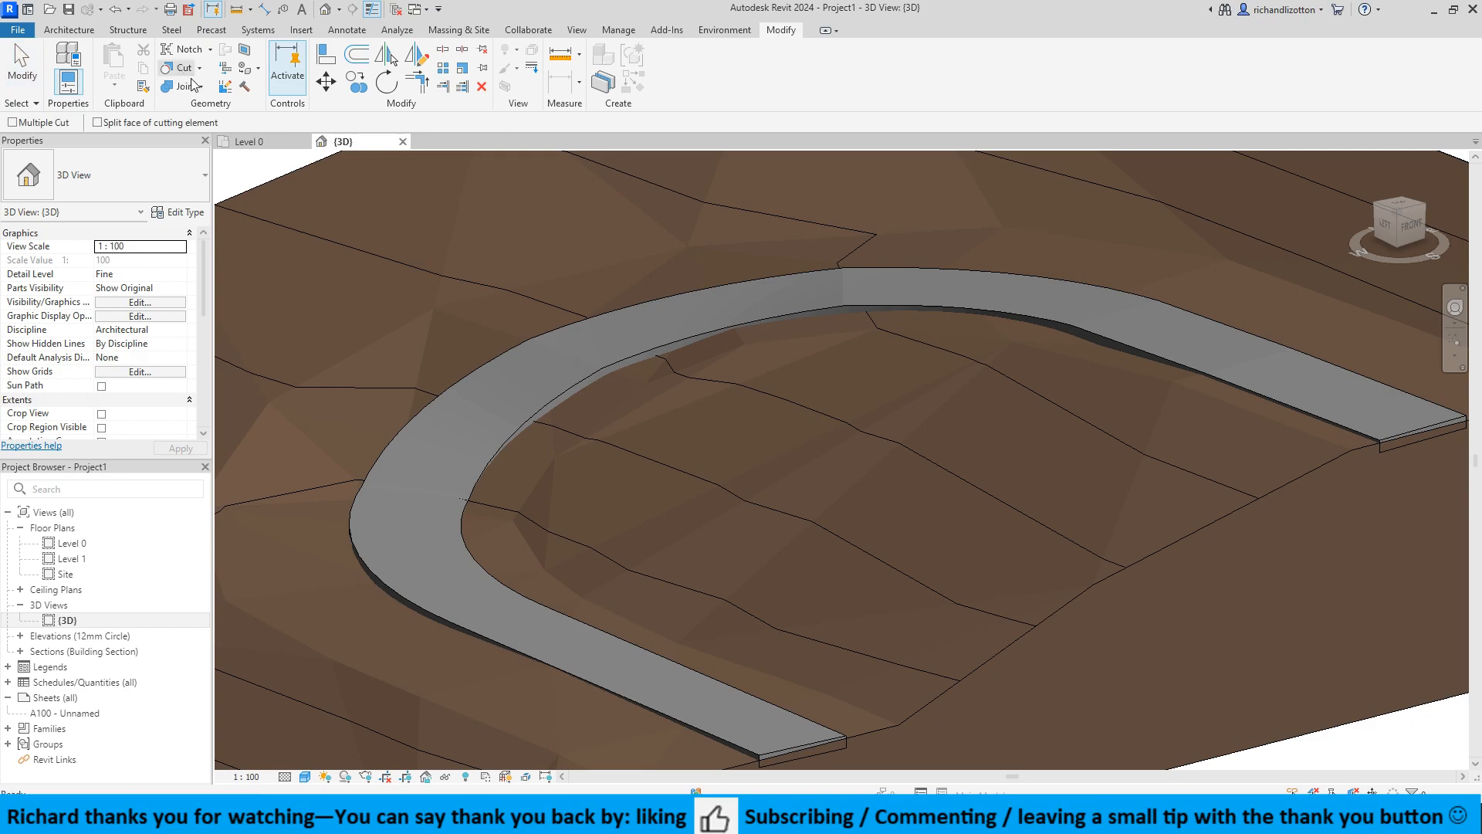
pyautogui.click(926, 707)
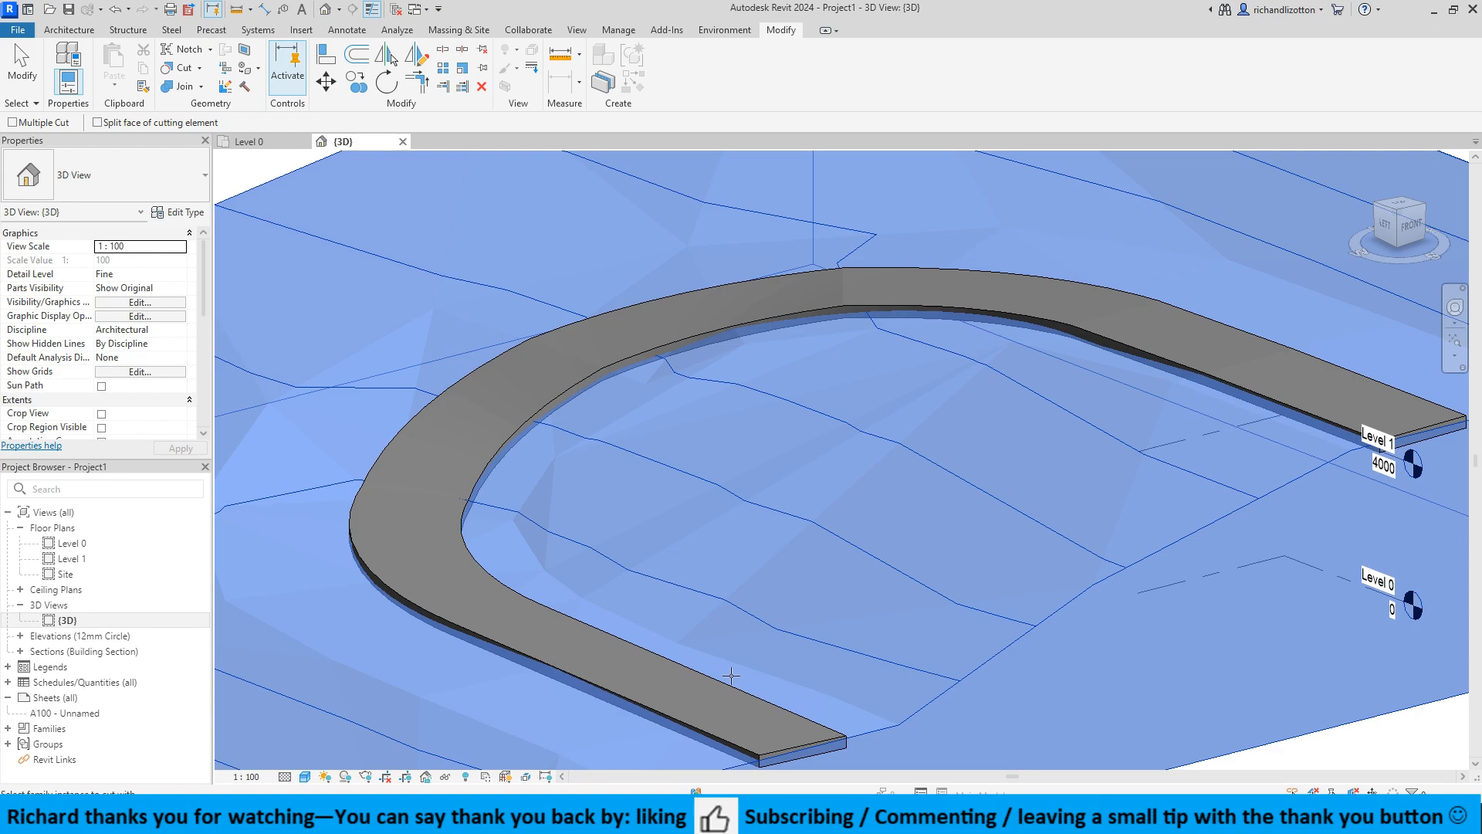
pyautogui.click(772, 741)
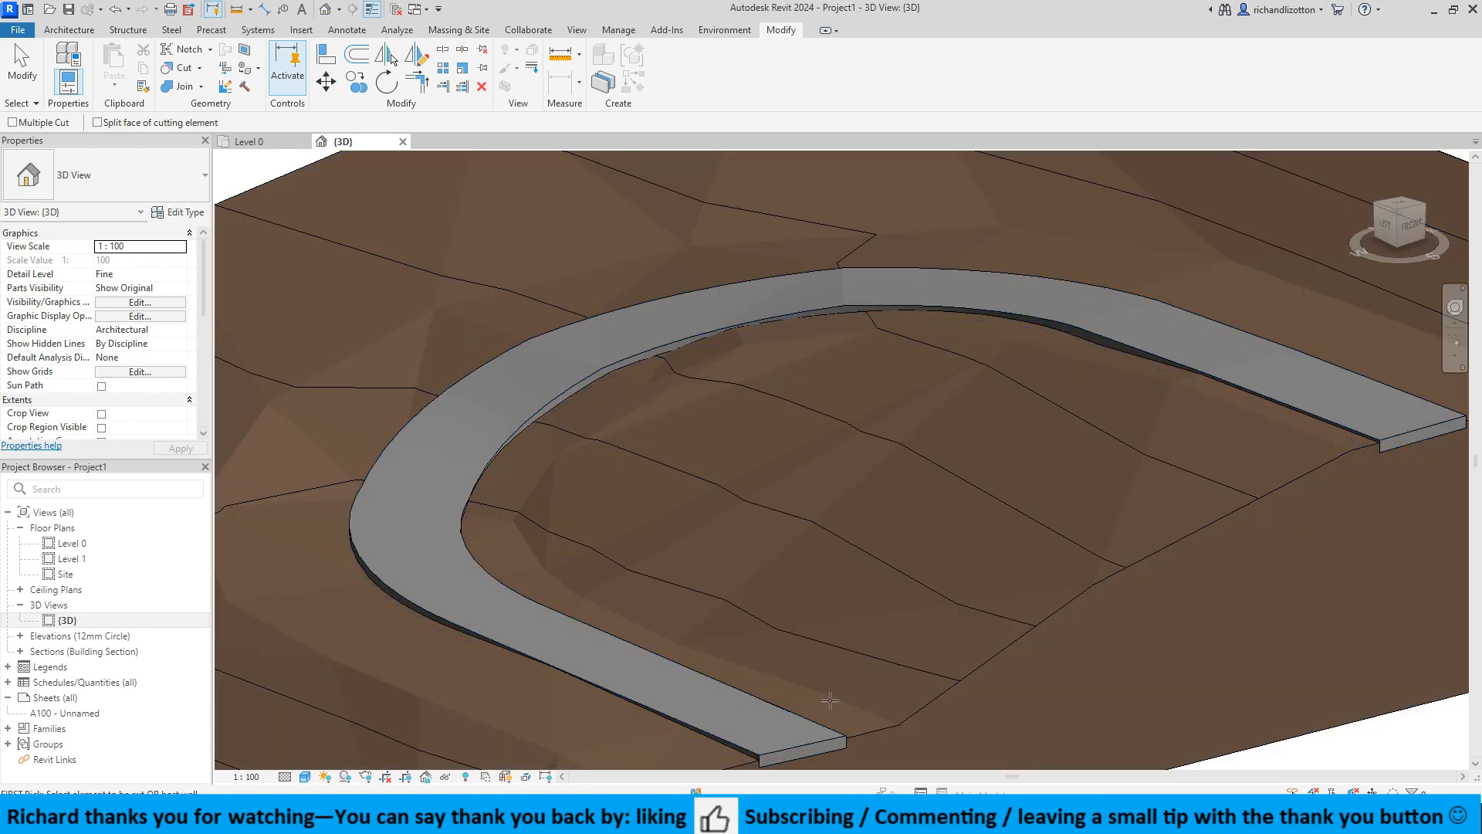
# Examine the path and the terrain cut around it from several 3D angles, and leave the Cut command.
pyautogui.keyDown('shift'); pyautogui.moveTo(917, 735); pyautogui.dragTo(906, 771, button='middle'); pyautogui.keyUp('shift')
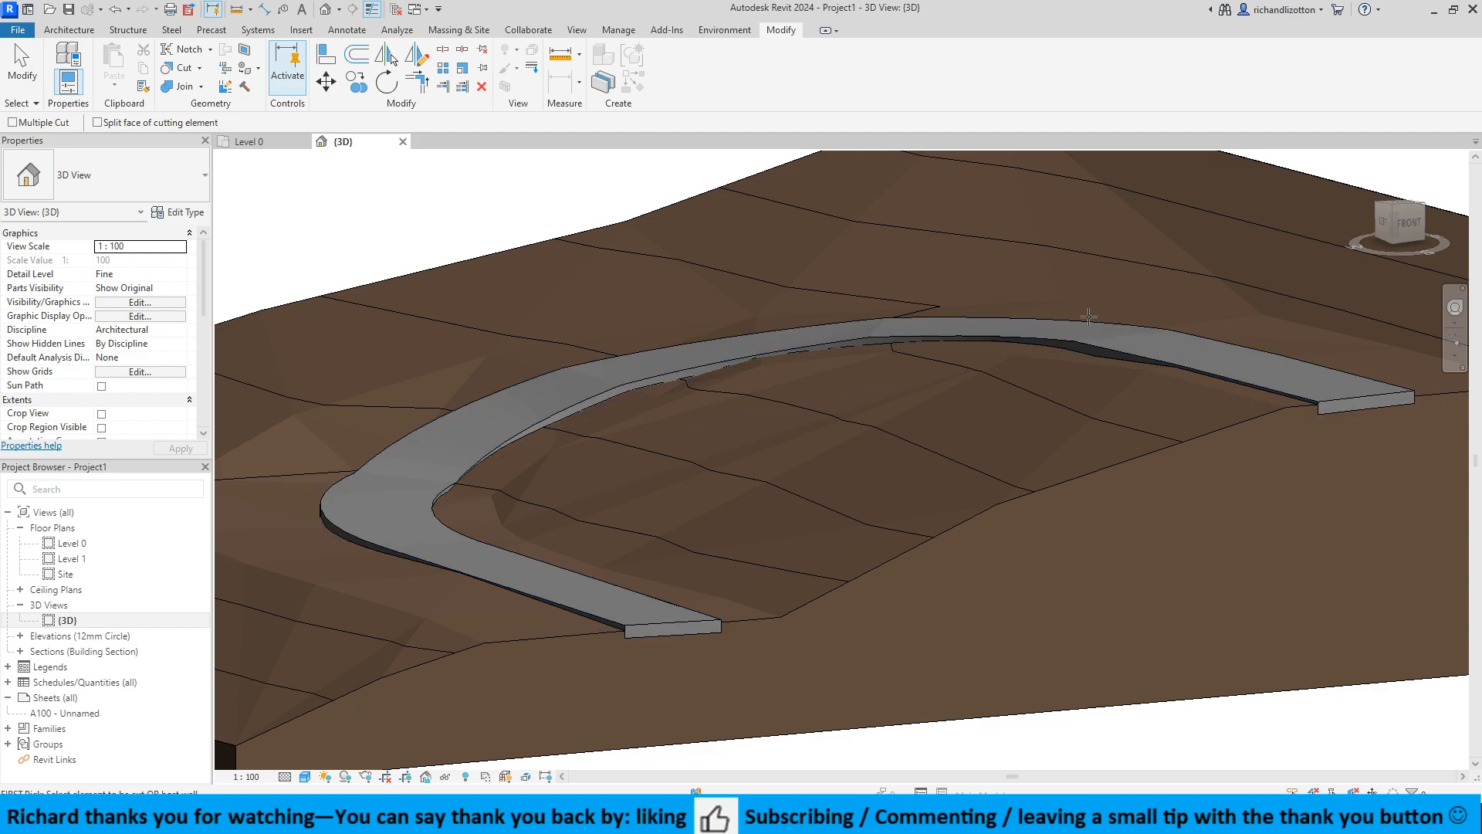
pyautogui.keyDown('shift'); pyautogui.moveTo(640, 482); pyautogui.dragTo(522, 483, button='middle'); pyautogui.keyUp('shift')
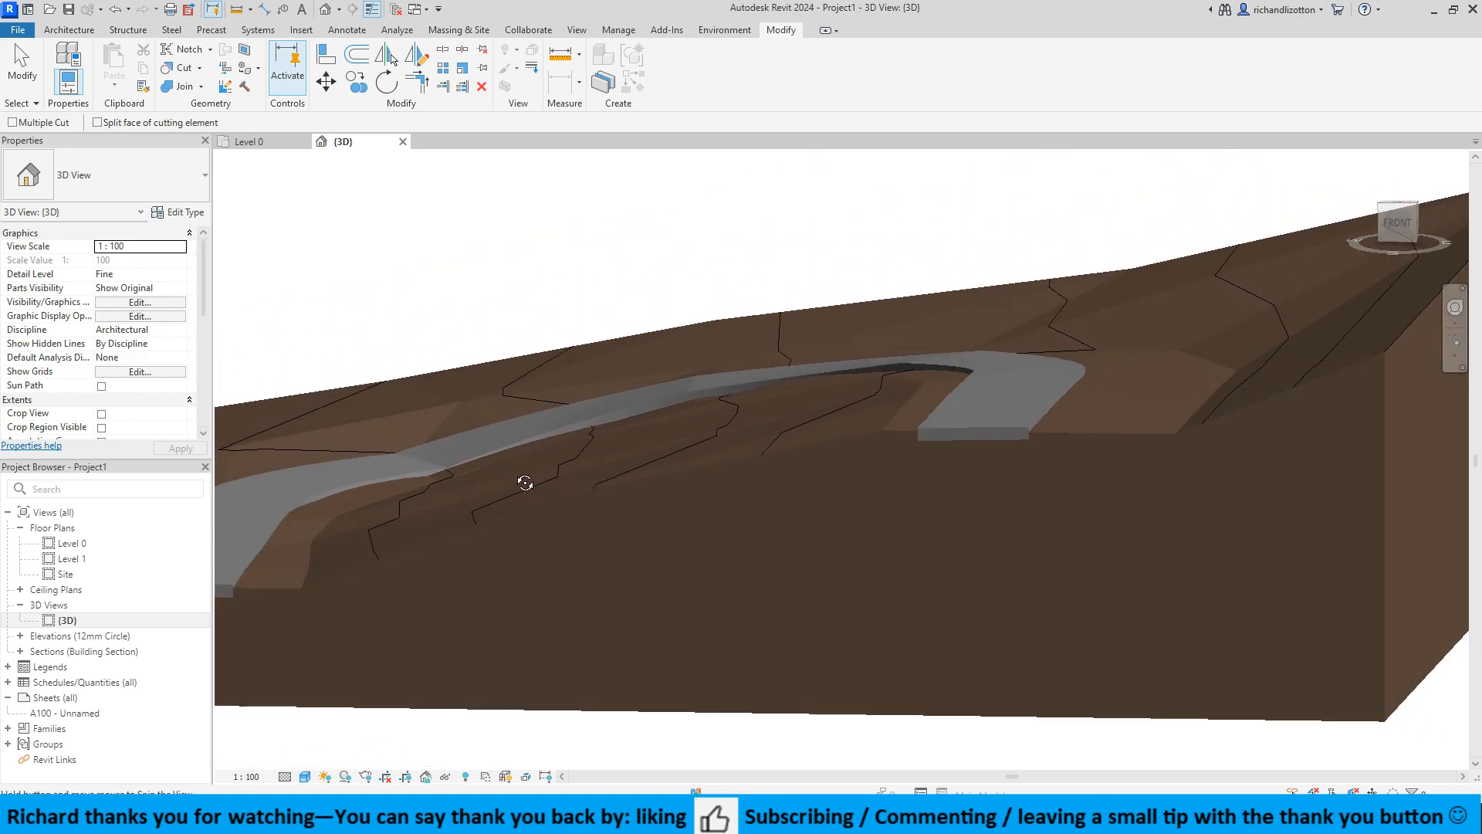
pyautogui.keyDown('shift'); pyautogui.moveTo(427, 464); pyautogui.dragTo(520, 453, button='middle'); pyautogui.keyUp('shift')
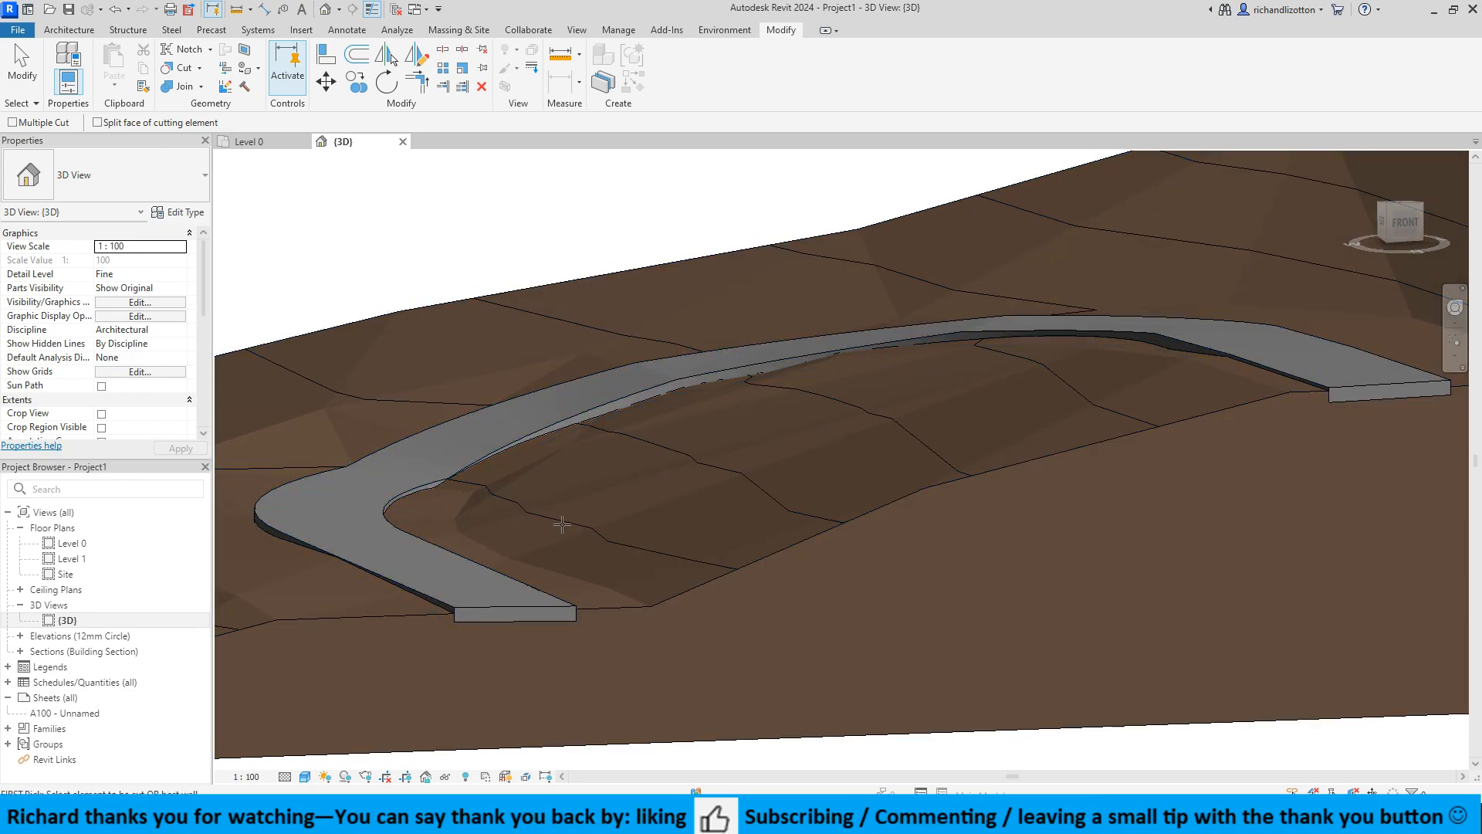
pyautogui.keyDown('shift'); pyautogui.moveTo(549, 500); pyautogui.dragTo(655, 572, button='middle'); pyautogui.keyUp('shift')
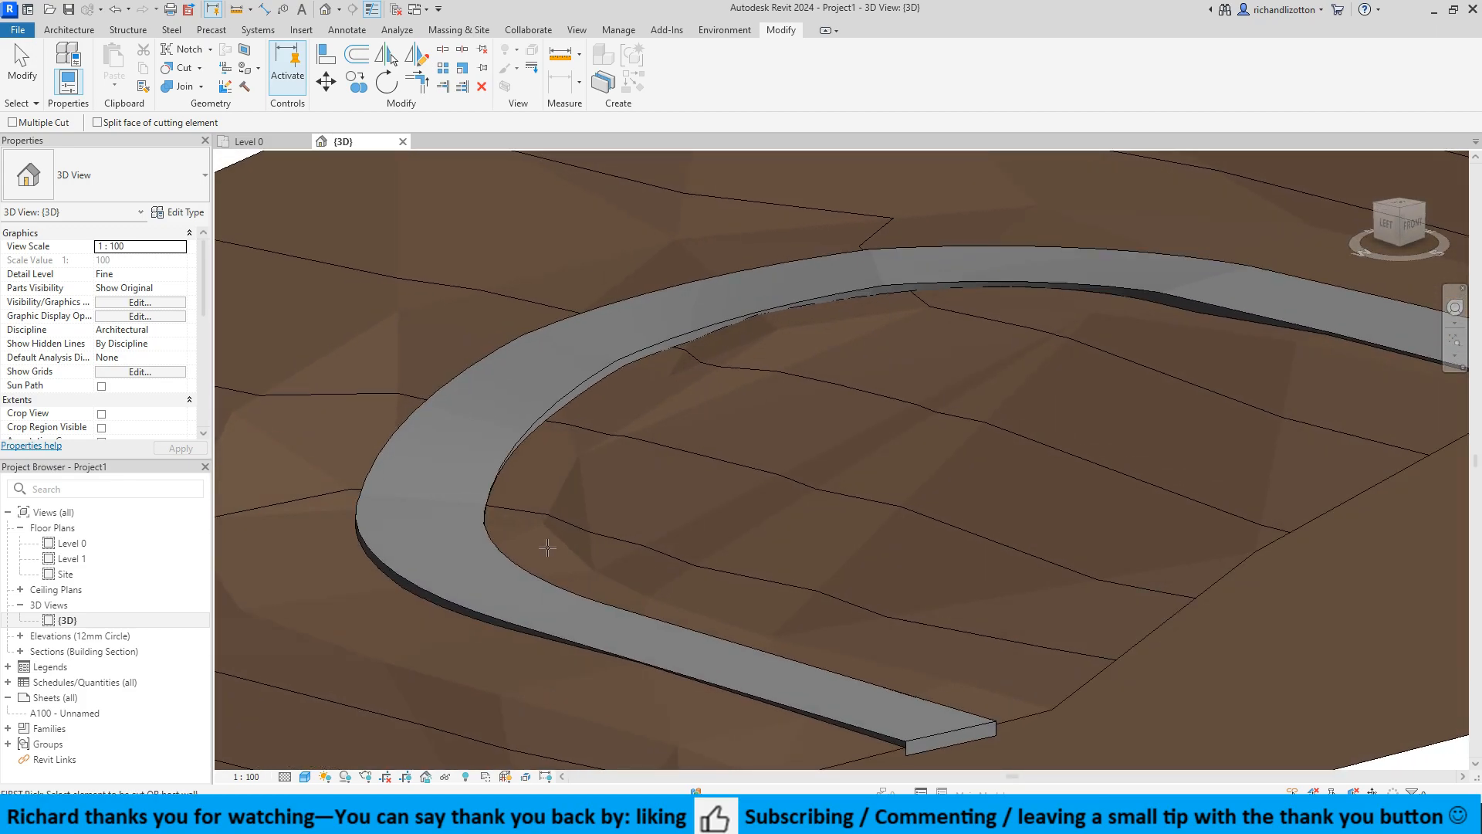
pyautogui.press('Escape')
# Open the asphalt path toposolid's points for editing and show the lower bend in the 3D view.
pyautogui.click(460, 607)
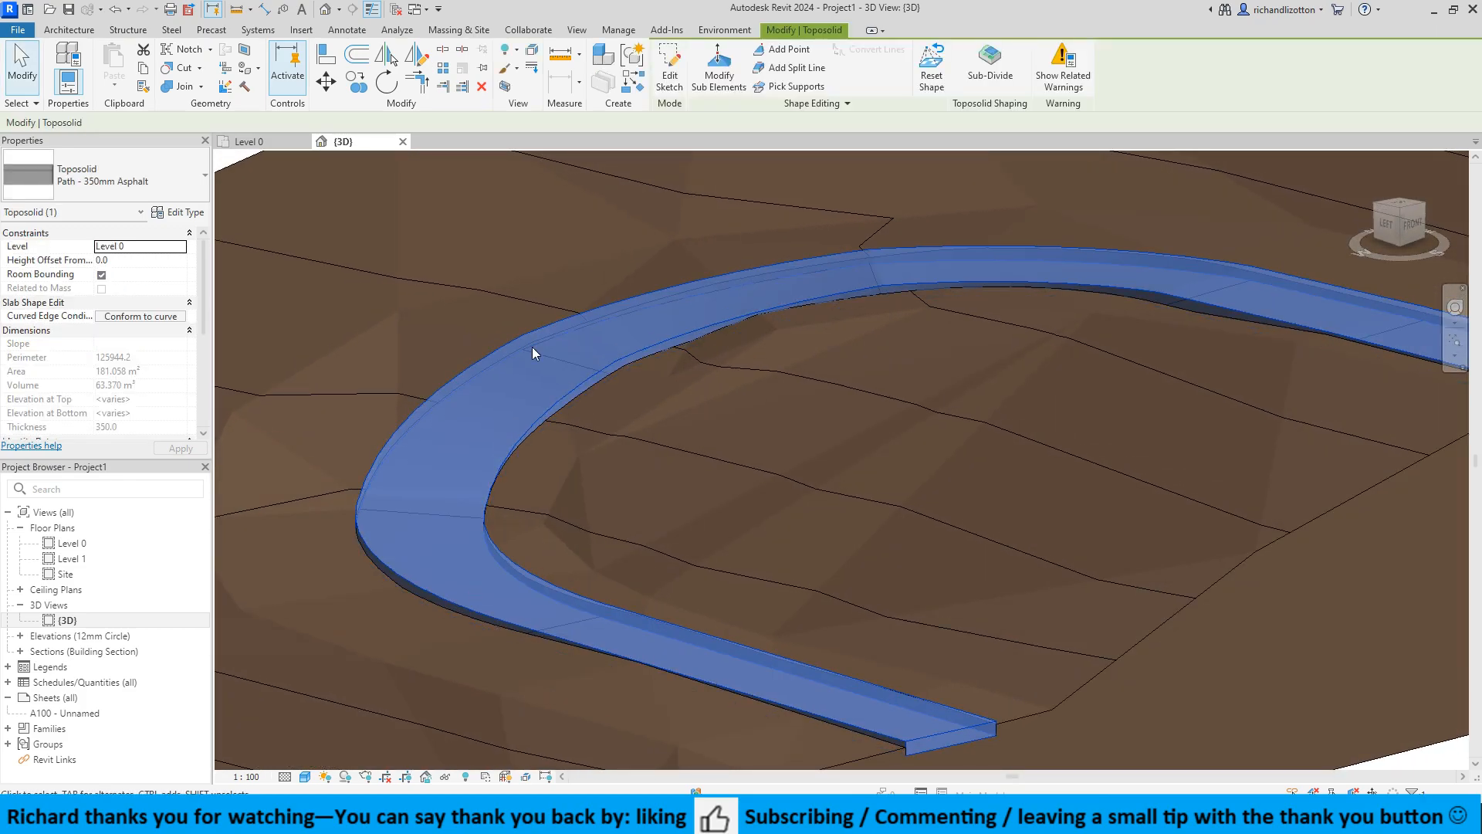
pyautogui.click(255, 141)
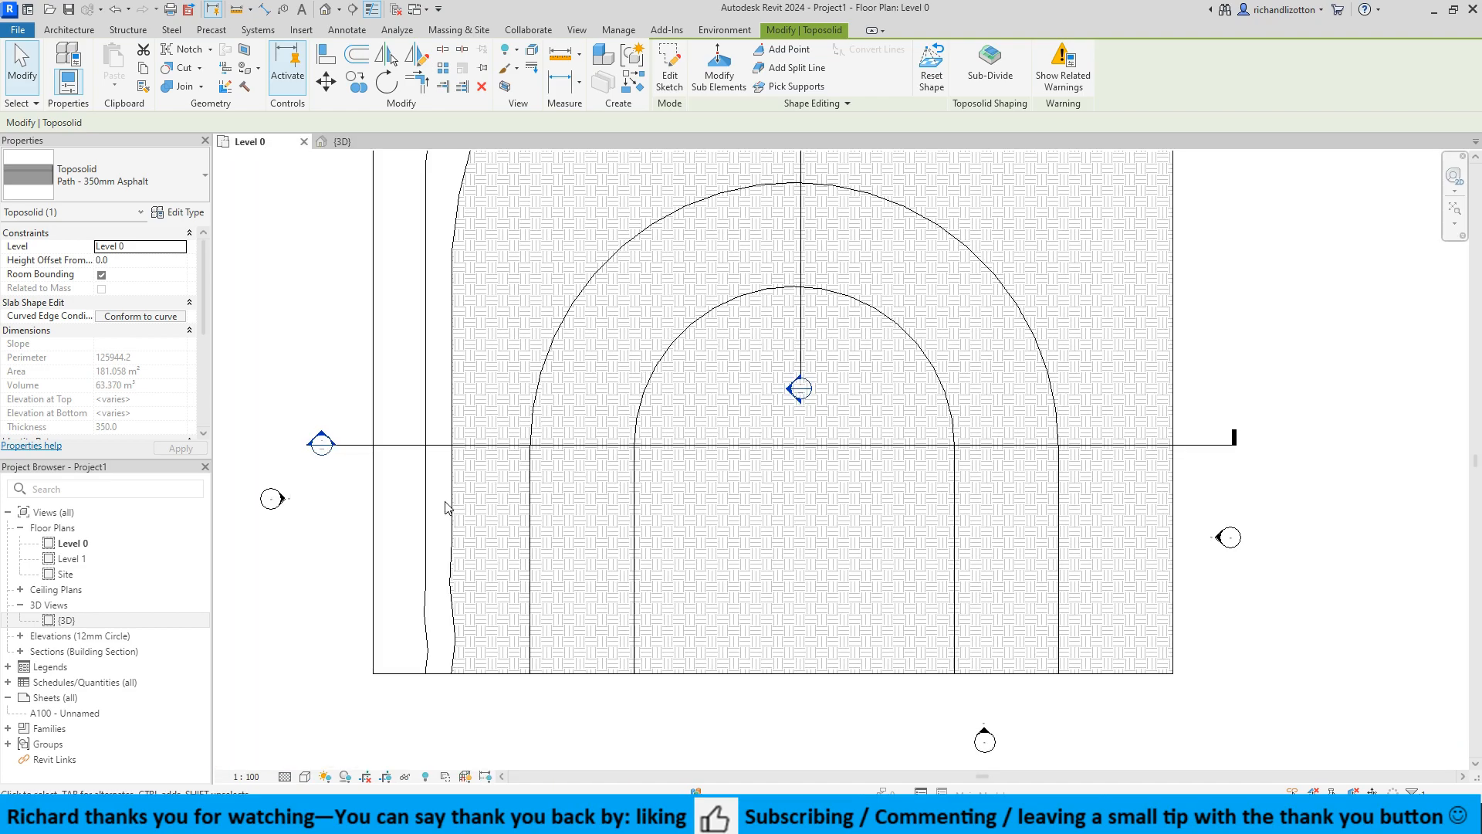
pyautogui.click(718, 69)
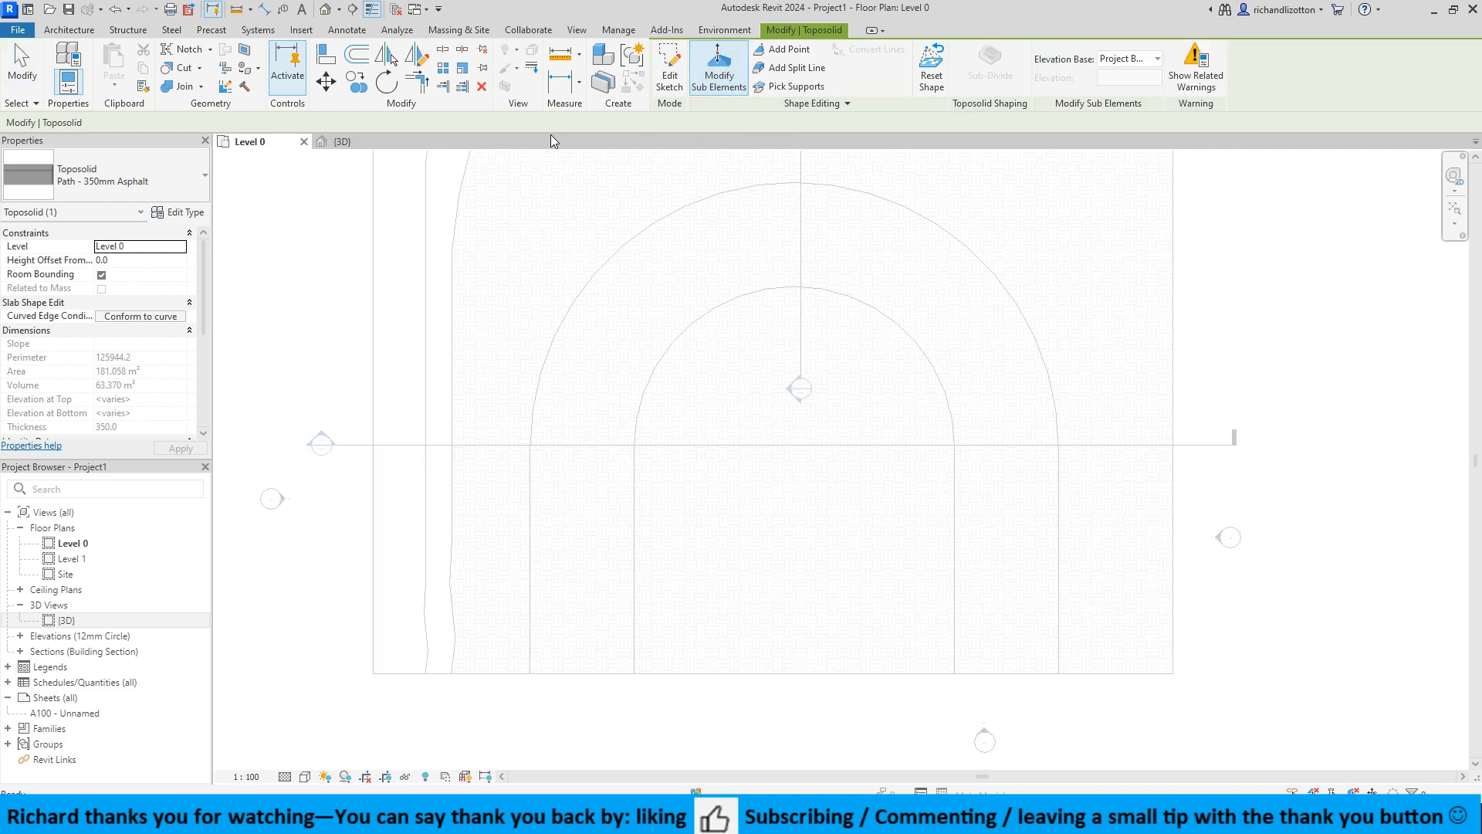
pyautogui.click(342, 141)
pyautogui.keyDown('shift'); pyautogui.moveTo(559, 561); pyautogui.dragTo(643, 619, button='middle'); pyautogui.keyUp('shift')
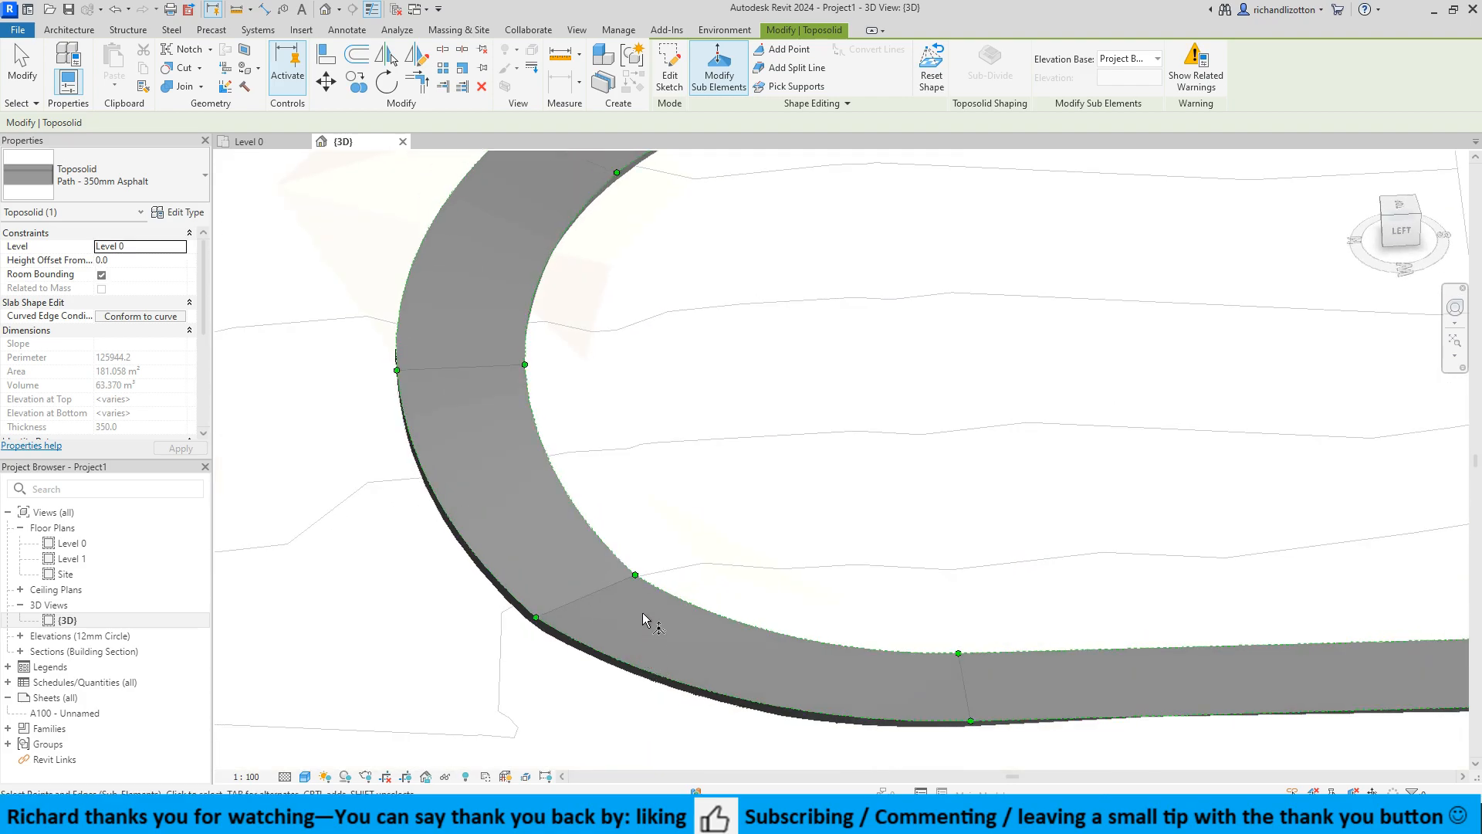
# Set the path's second pair of points around the lower bend from the straight leg to elevations 3325 (inner edge) and 3400 (outer edge).
pyautogui.click(634, 574)
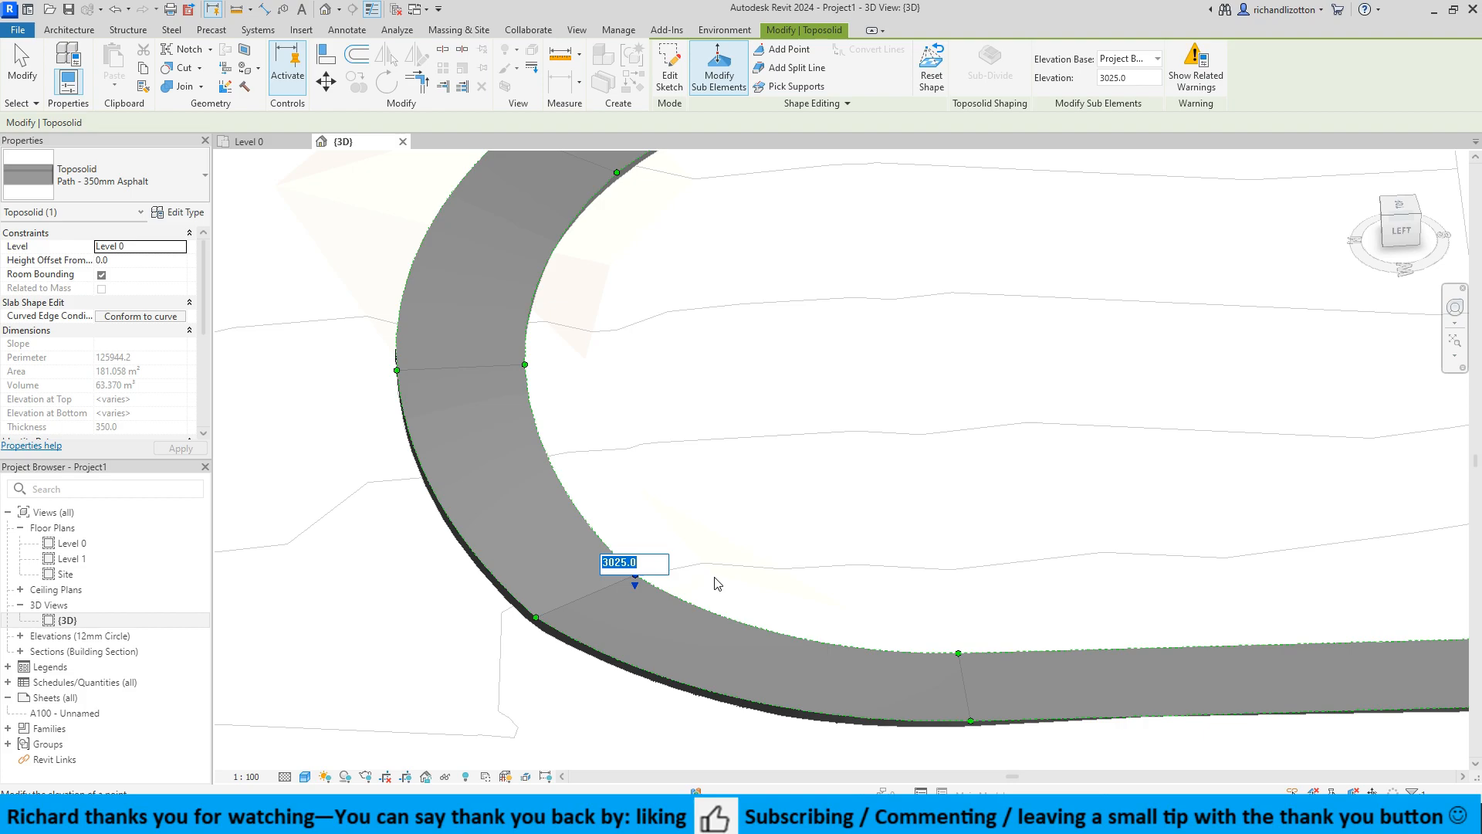
pyautogui.write('3')
pyautogui.press('Return')
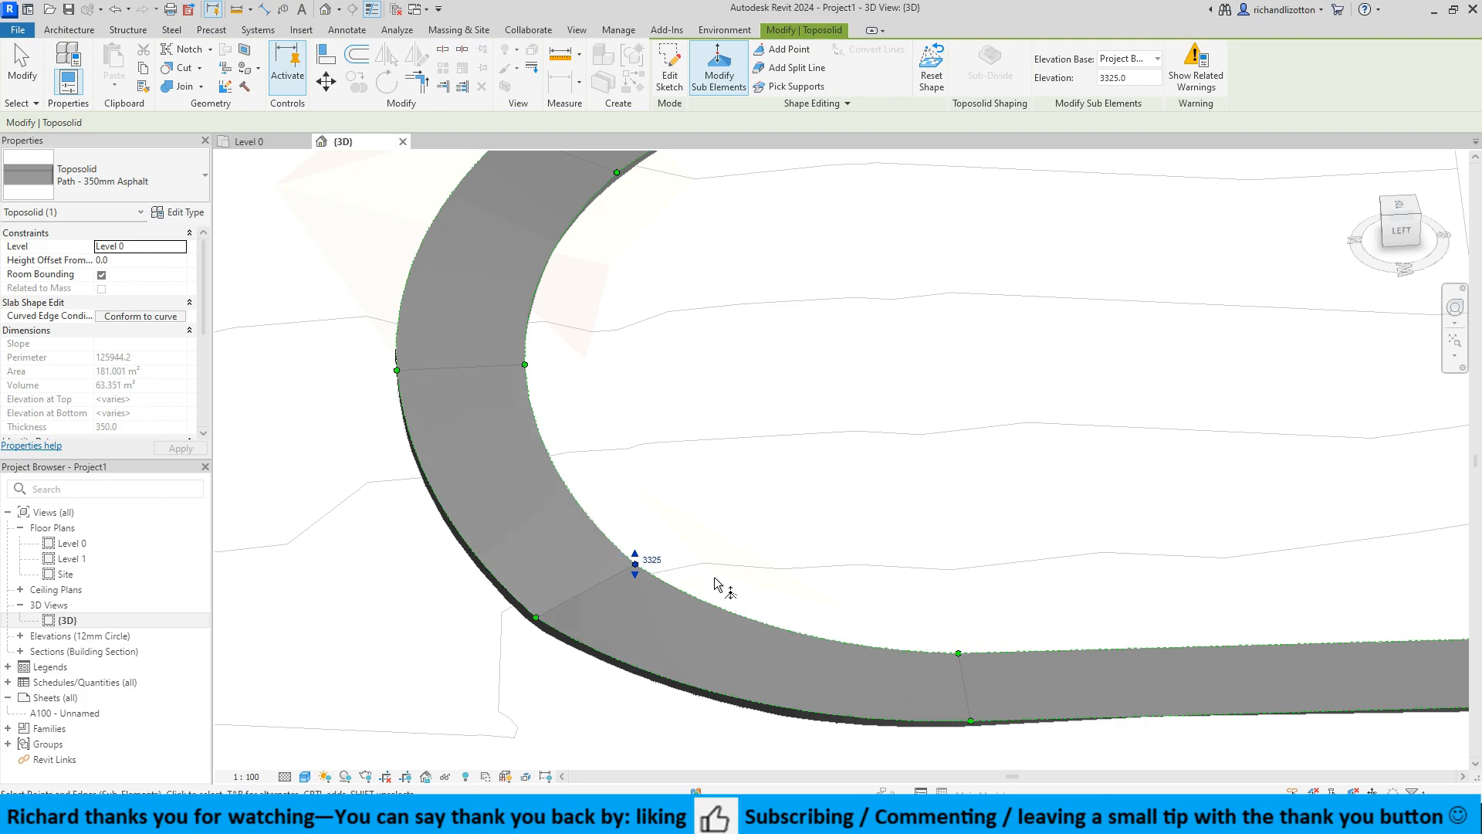
pyautogui.click(536, 615)
pyautogui.click(559, 612)
pyautogui.write('3400')
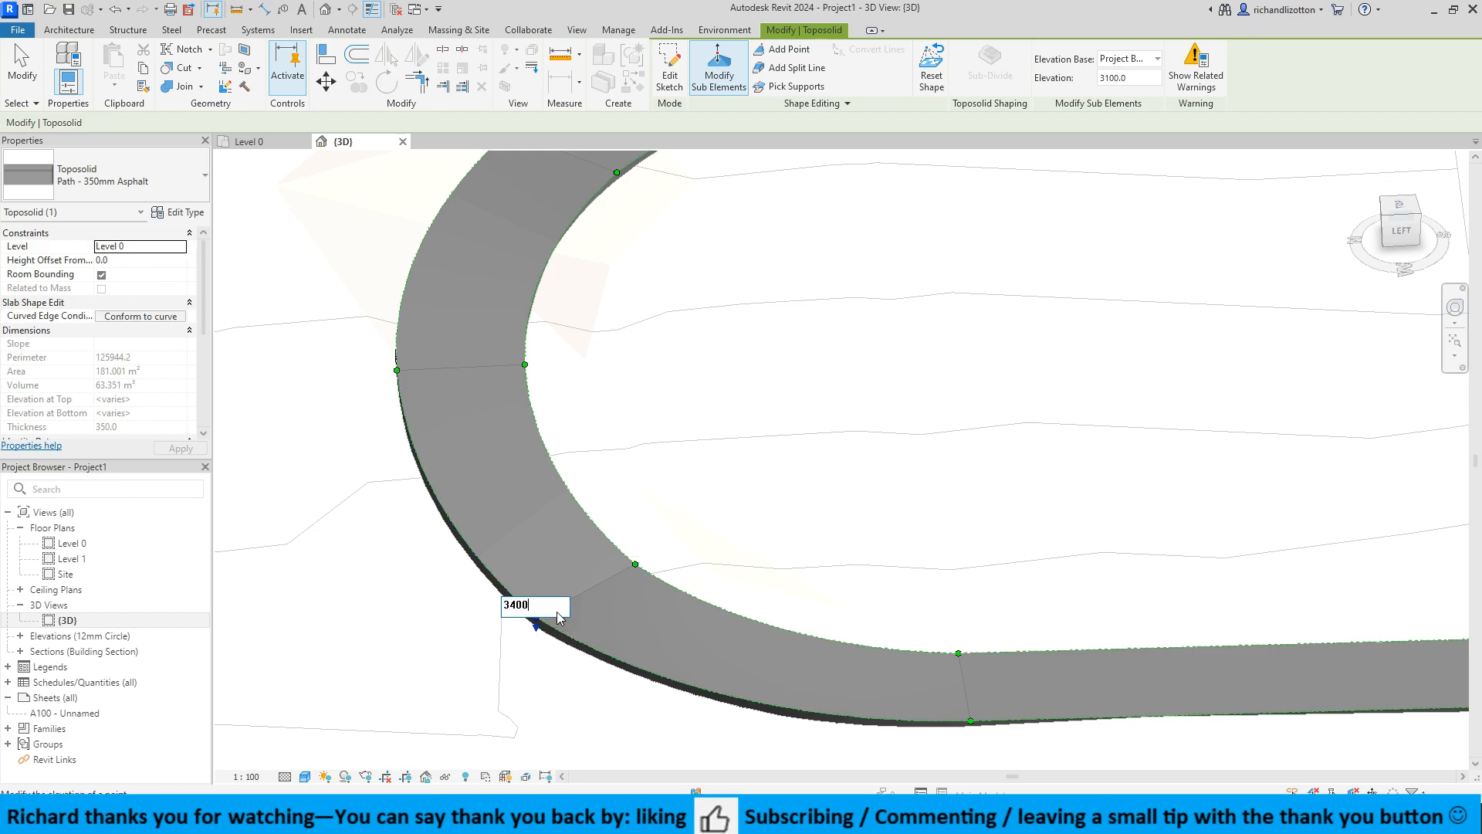
pyautogui.press('Return')
# Set the path's two points where the lower straight leg meets the bend to 2870 (inner) and 2950 (outer), unjoining the conflicting elements.
pyautogui.keyDown('shift'); pyautogui.moveTo(776, 714); pyautogui.dragTo(780, 651, button='middle'); pyautogui.keyUp('shift')
pyautogui.moveTo(925, 573); pyautogui.dragTo(993, 635)
pyautogui.click(975, 596)
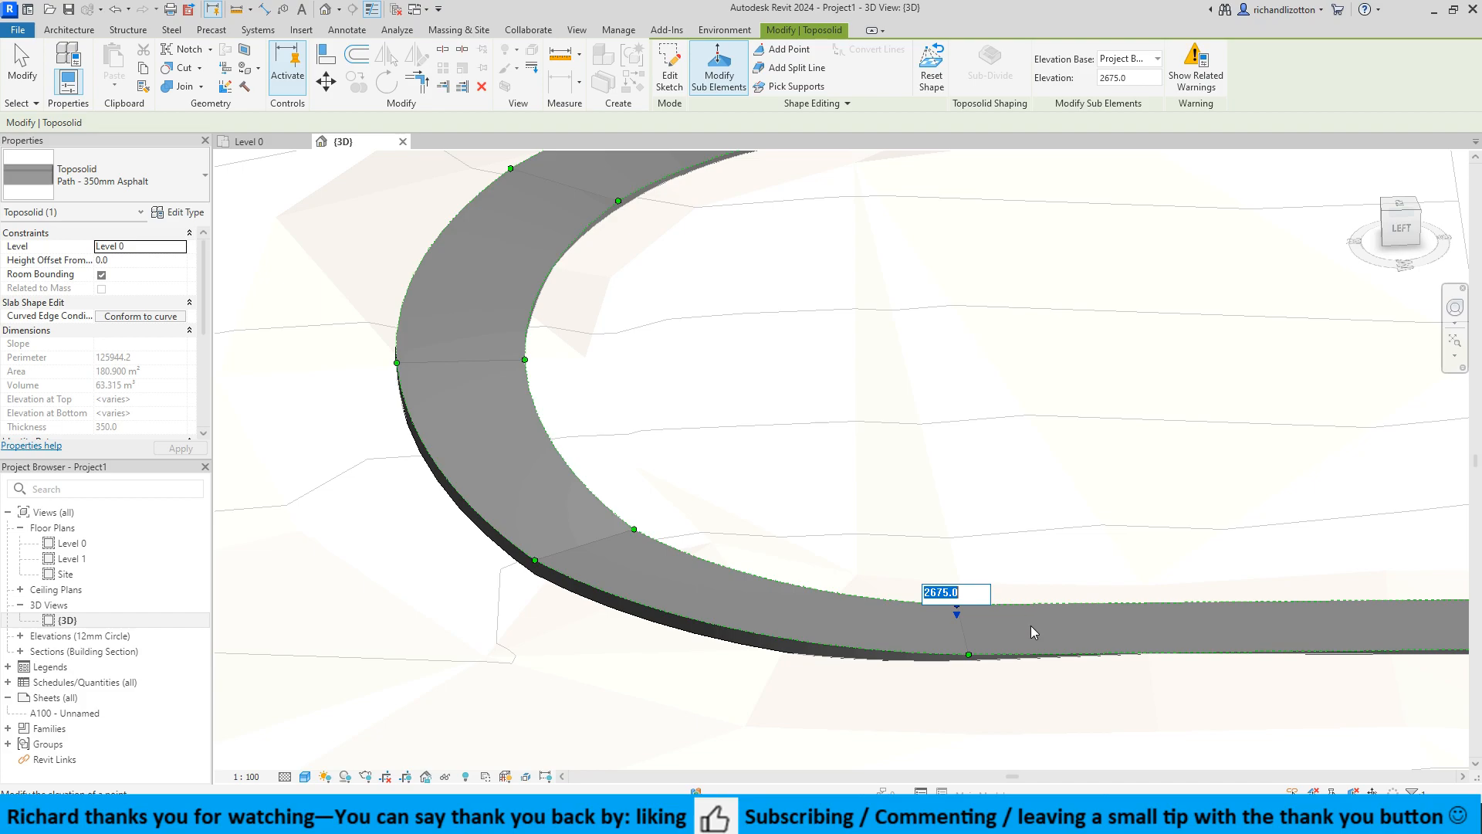
pyautogui.write('287')
pyautogui.write('0')
pyautogui.press('Return')
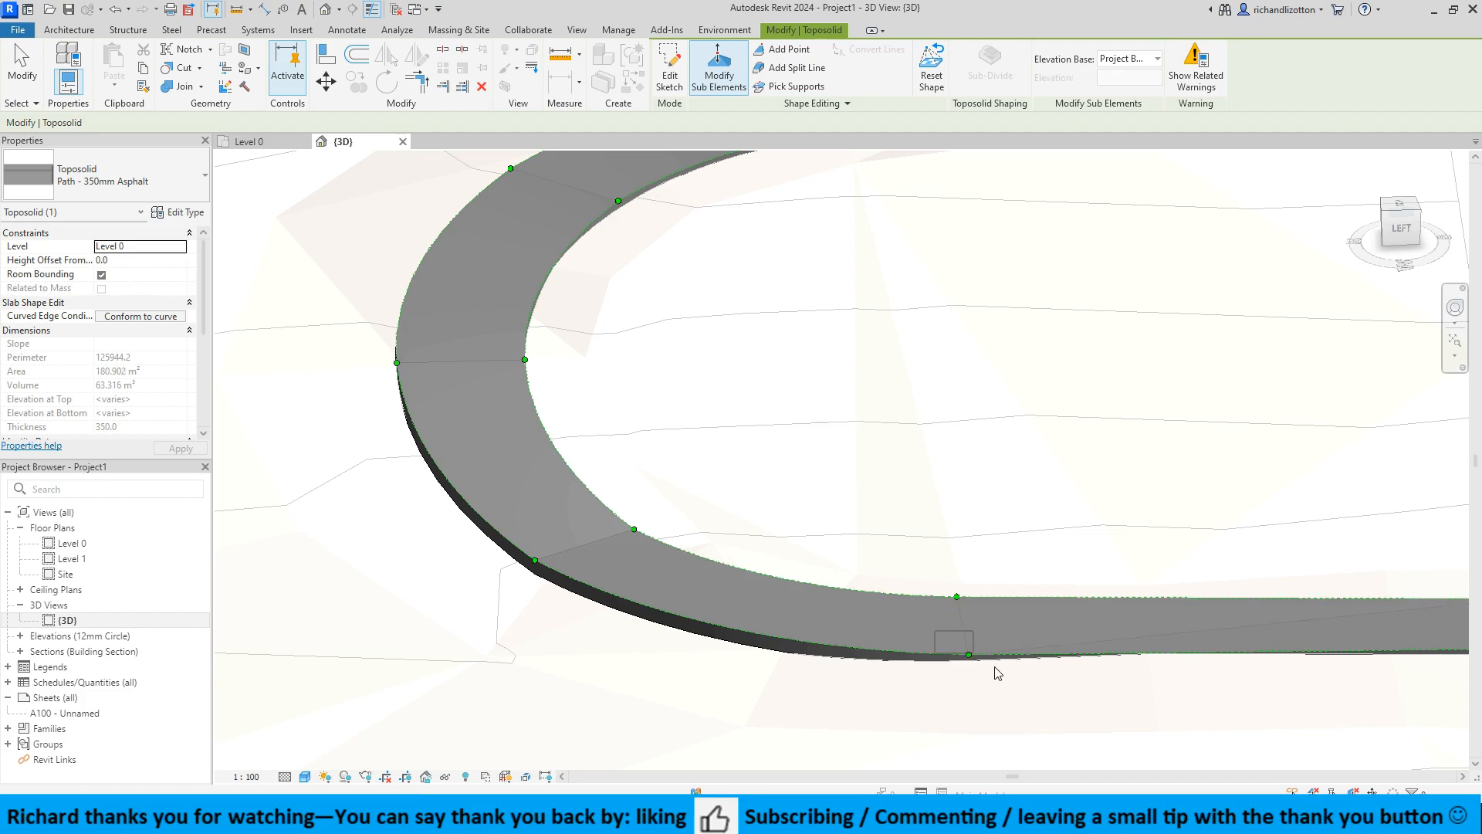
pyautogui.click(986, 651)
pyautogui.write('2950')
pyautogui.press('Return')
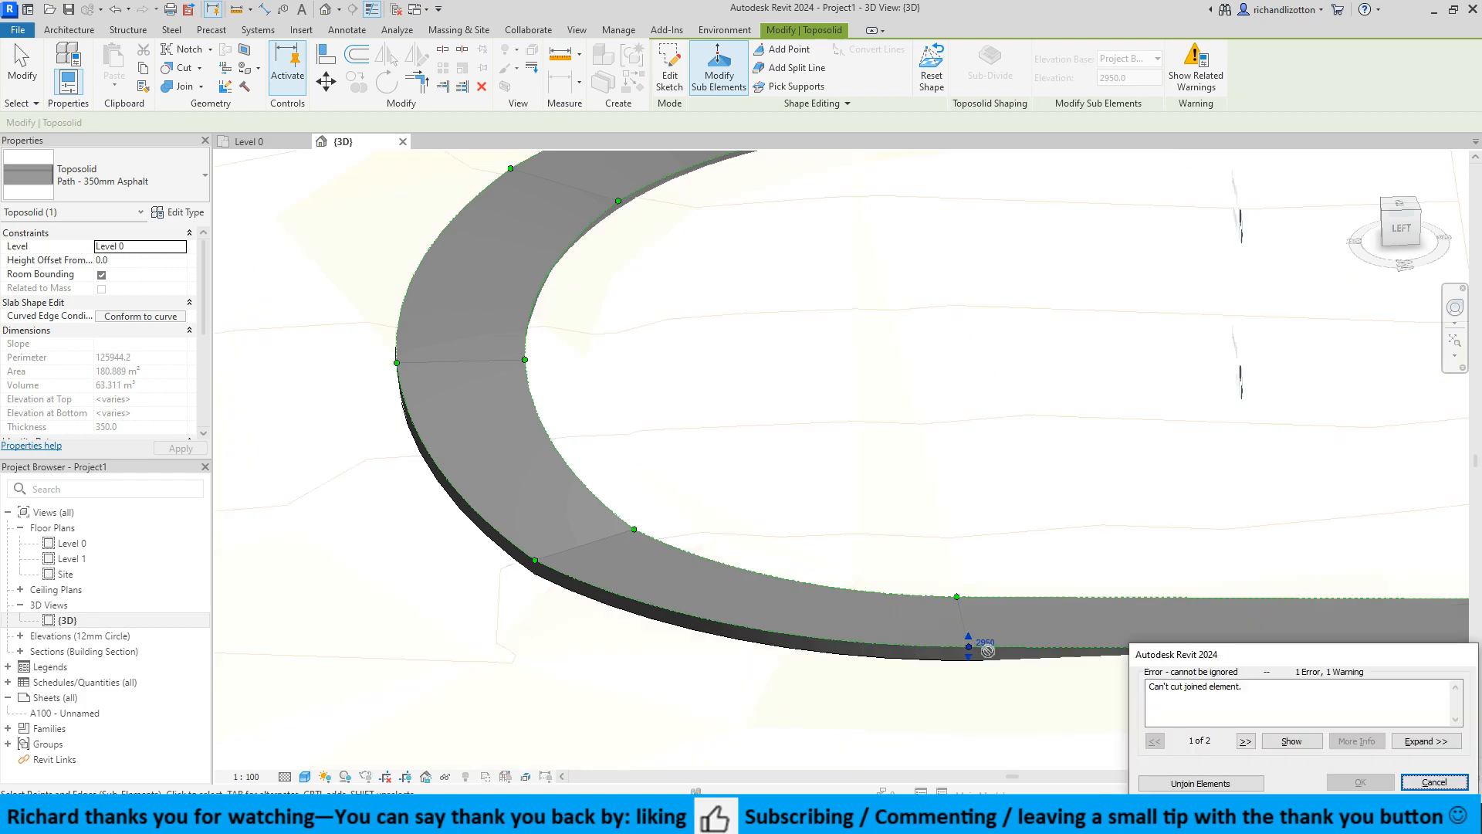
pyautogui.click(1201, 782)
# Raise the path's second pair of points around the lower bend to elevations 3600 (inner edge) and 3700 (outer edge).
pyautogui.keyDown('shift'); pyautogui.moveTo(927, 695); pyautogui.dragTo(868, 645, button='middle'); pyautogui.keyUp('shift')
pyautogui.click(867, 643)
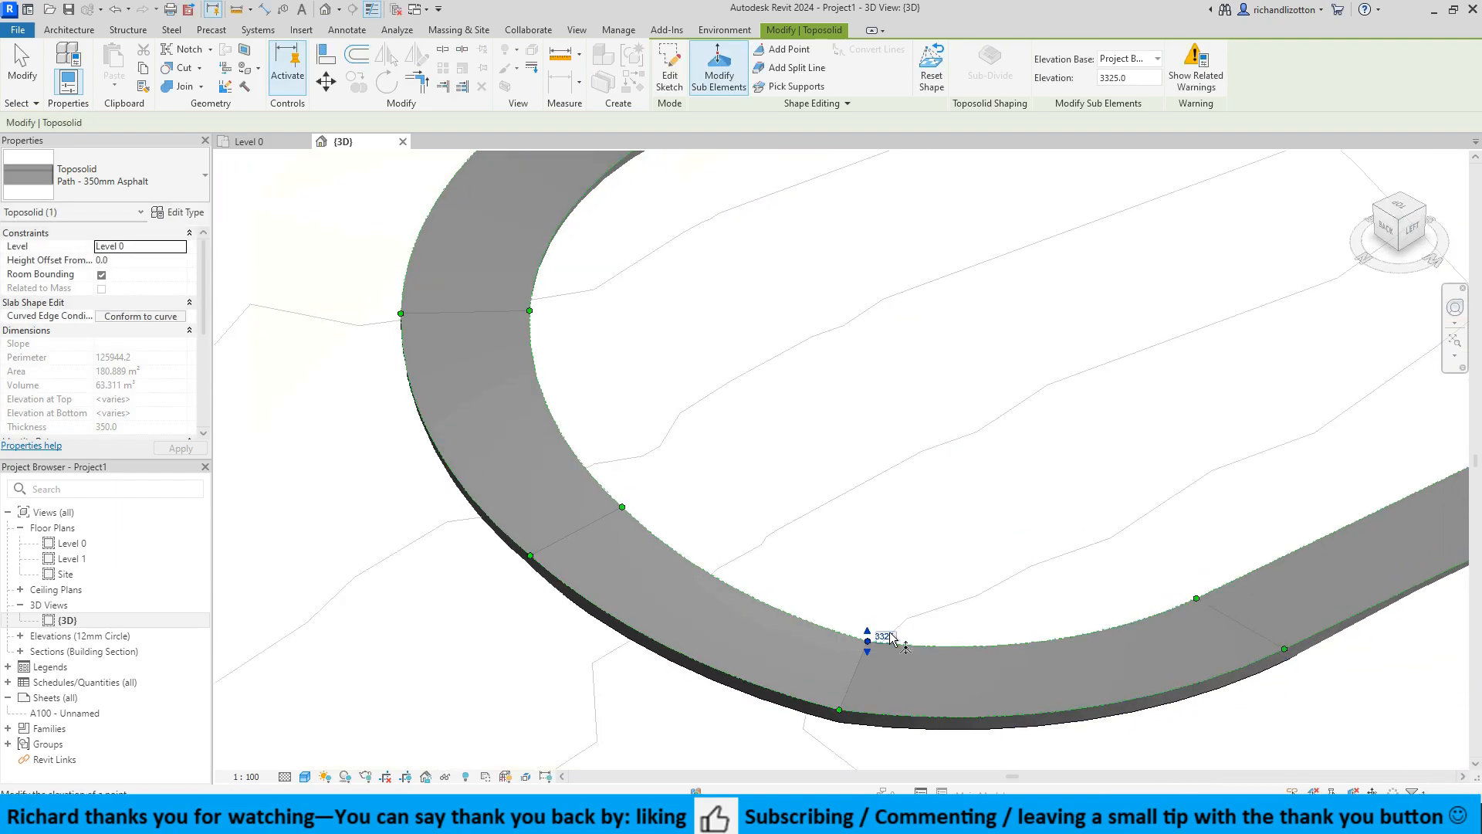
pyautogui.click(889, 631)
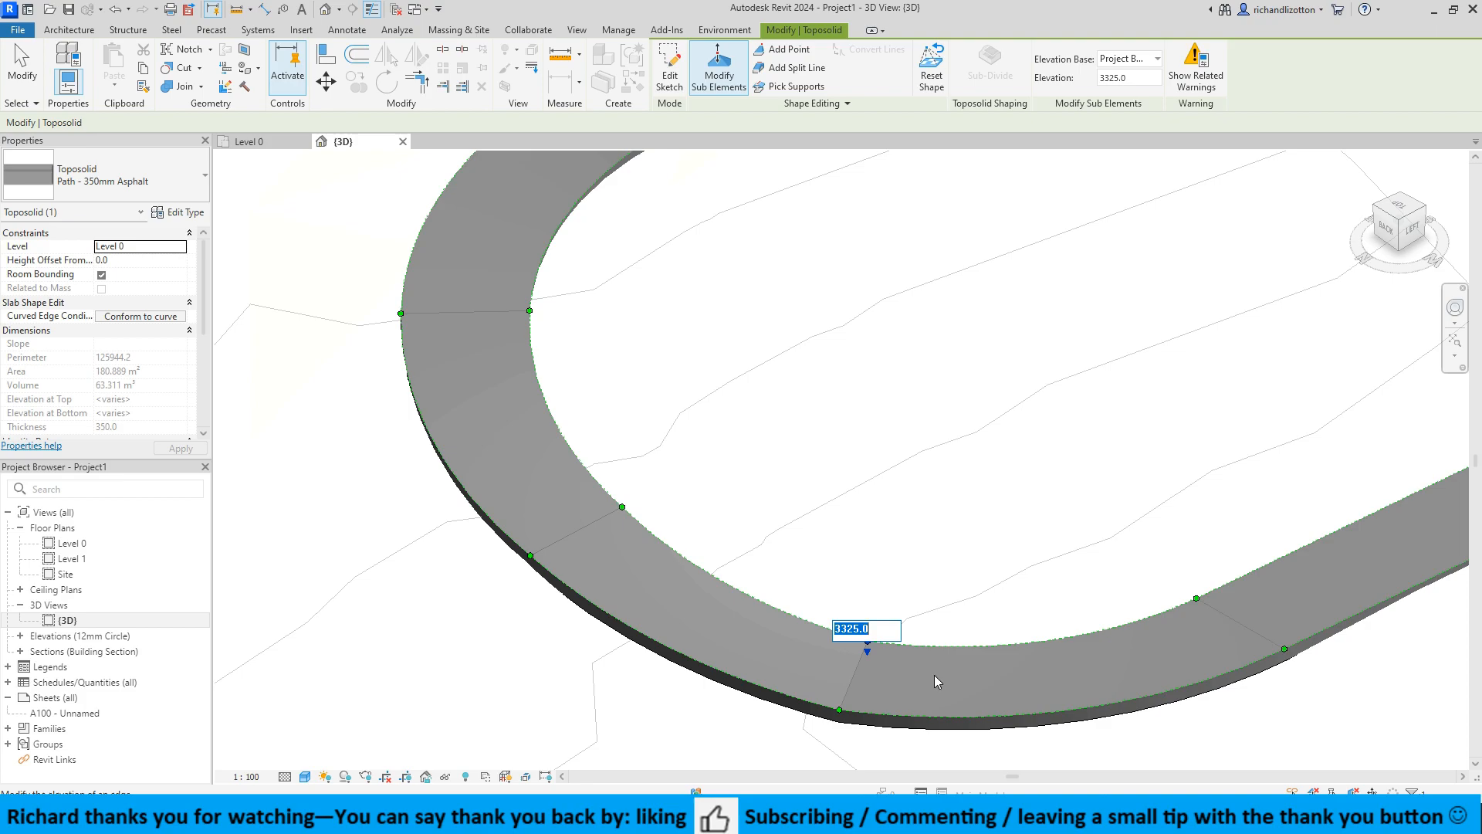
pyautogui.write('36')
pyautogui.write('00')
pyautogui.press('Return')
pyautogui.click(840, 709)
pyautogui.click(856, 705)
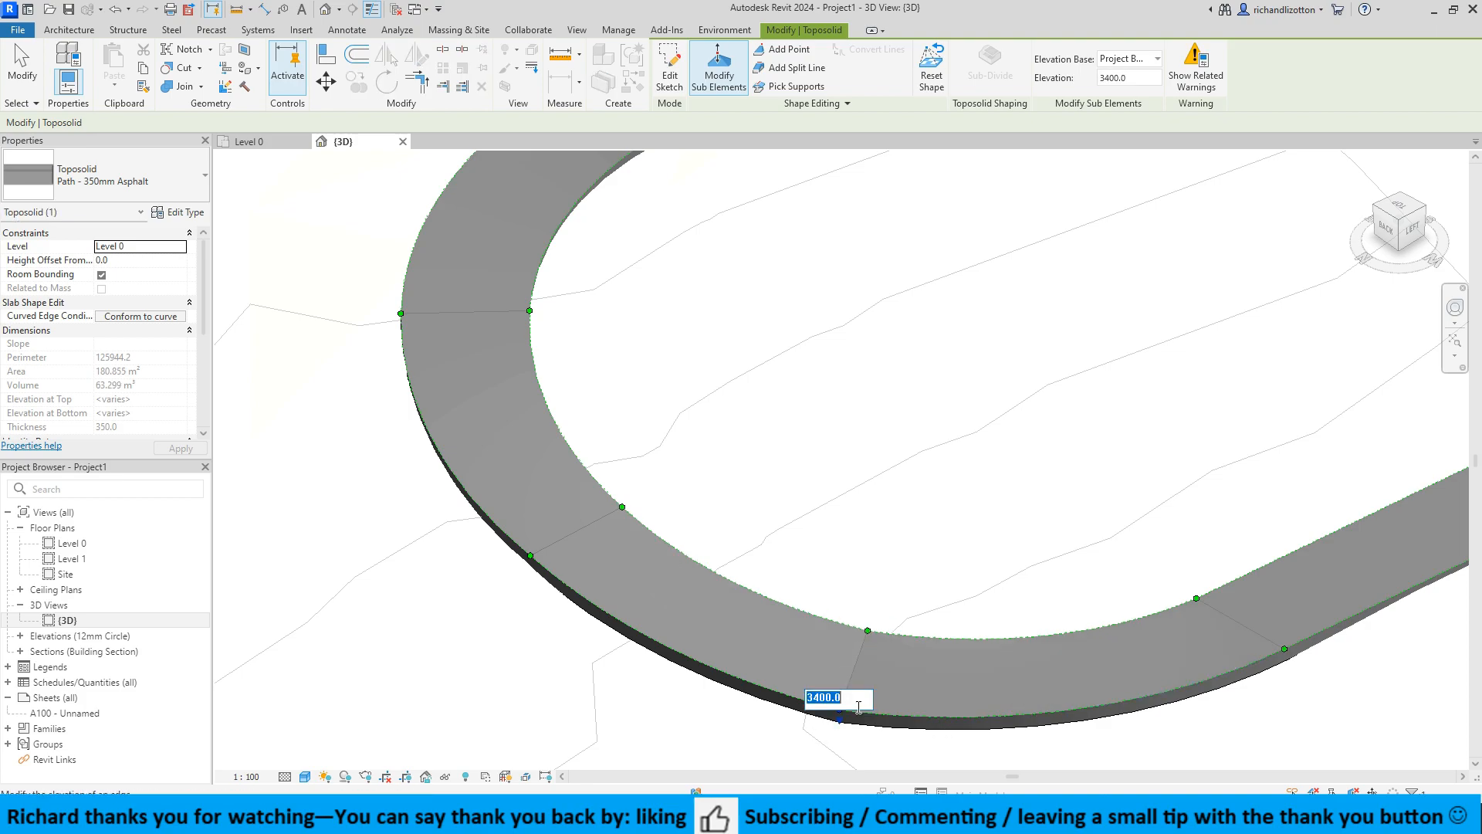
pyautogui.write('3700')
pyautogui.press('Return')
# Examine the slope of the reshaped path against the terrain from several 3D angles, and leave the path's shape editing.
pyautogui.keyDown('shift'); pyautogui.moveTo(1018, 714); pyautogui.dragTo(566, 684, button='middle'); pyautogui.keyUp('shift')
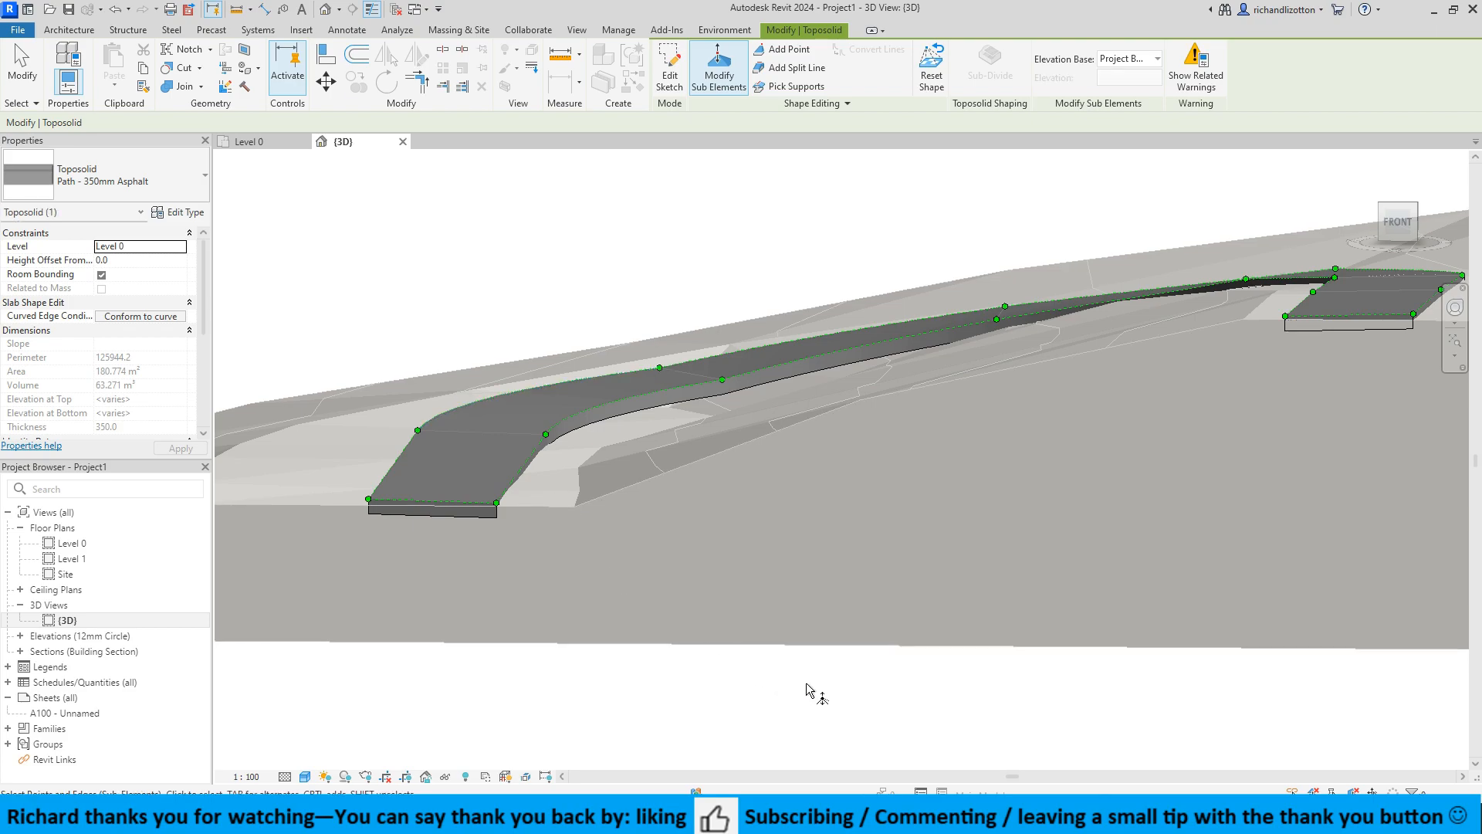
pyautogui.keyDown('shift'); pyautogui.moveTo(817, 563); pyautogui.dragTo(1008, 590, button='middle'); pyautogui.keyUp('shift')
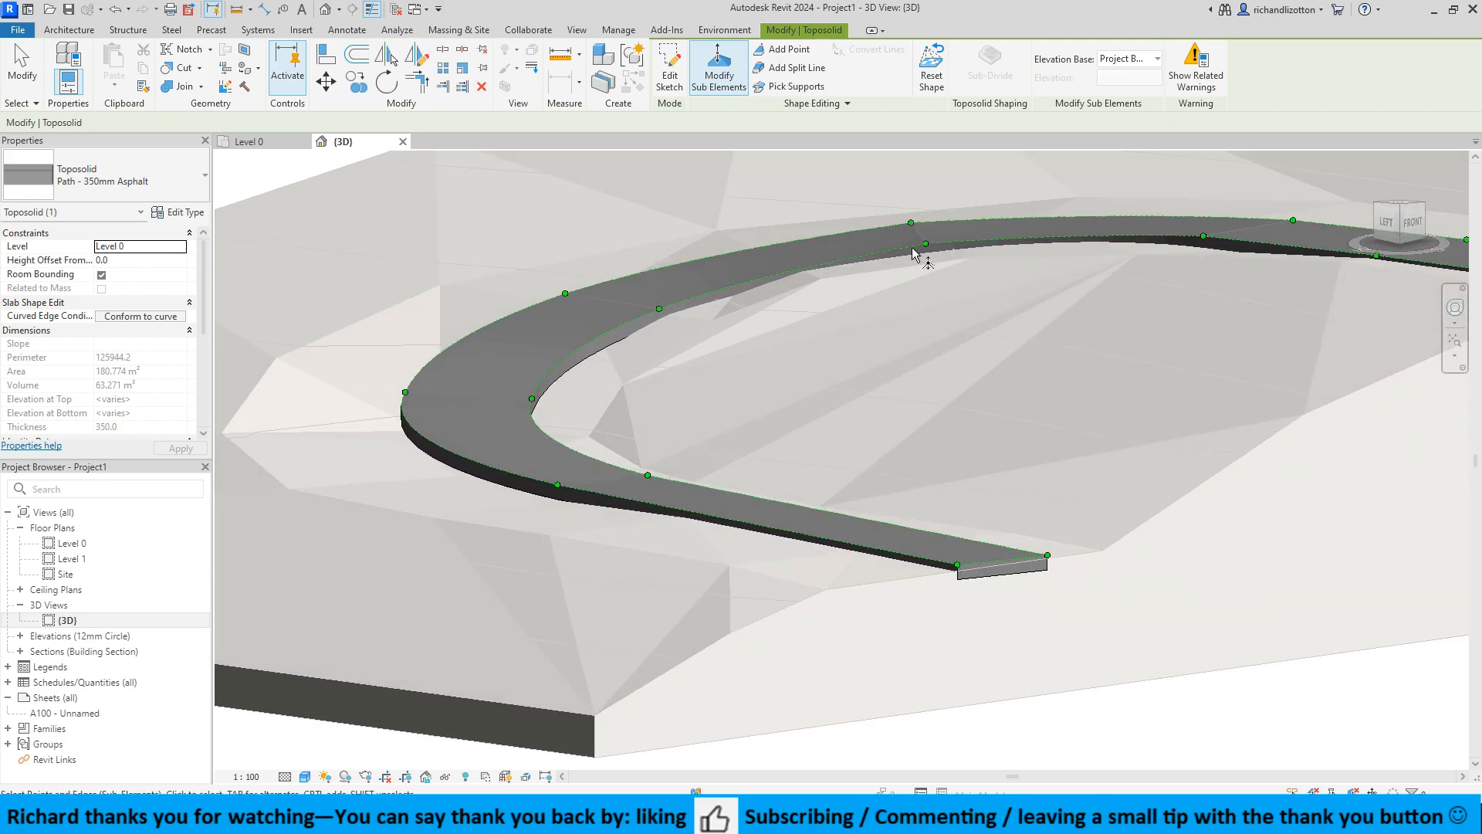
pyautogui.moveTo(1193, 555)
pyautogui.keyDown('shift'); pyautogui.mouseDown(button='middle')
pyautogui.moveTo(948, 592)
pyautogui.moveTo(1189, 509)
pyautogui.mouseUp(button='middle'); pyautogui.keyUp('shift')
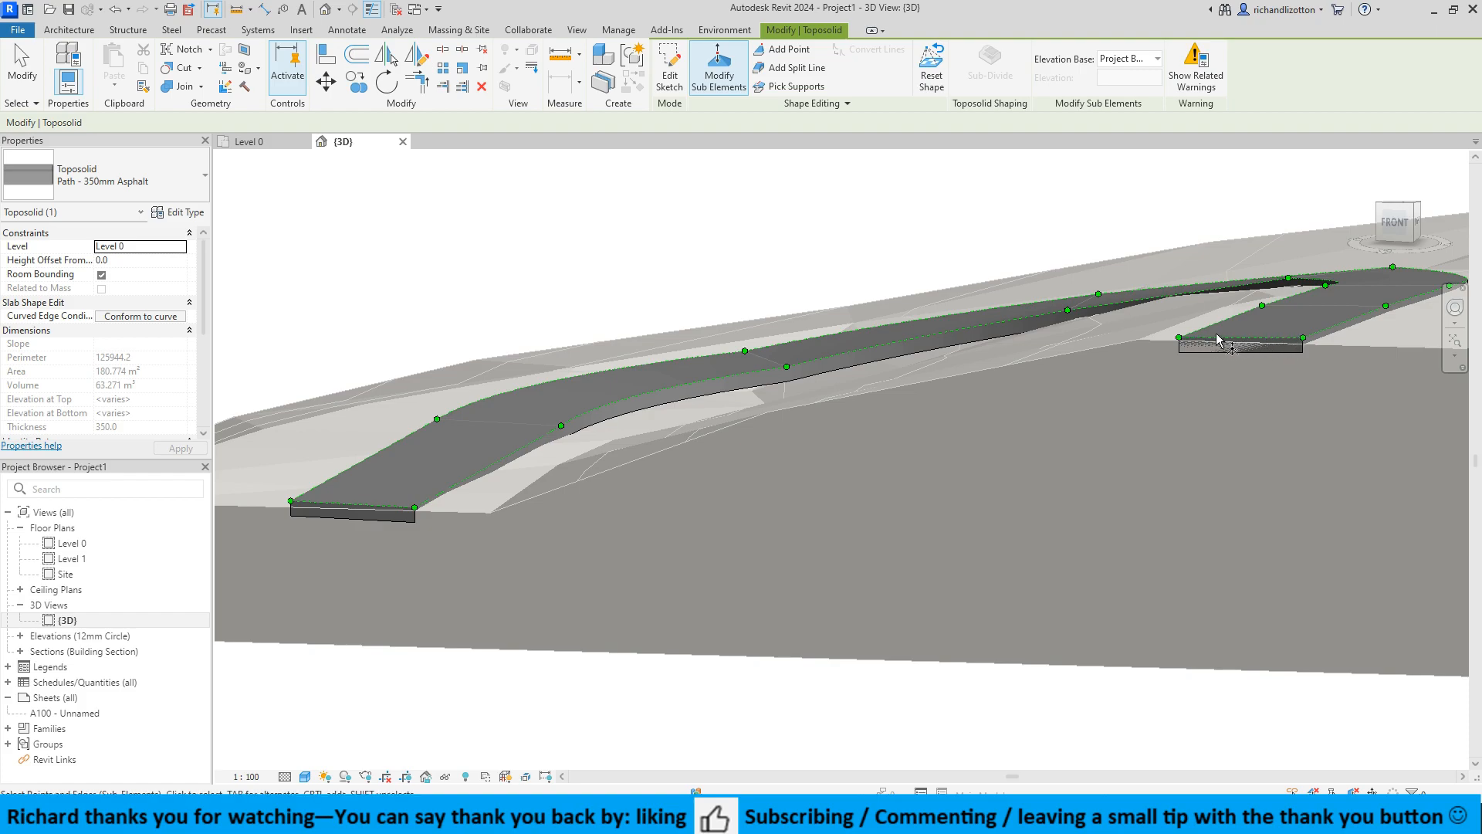
pyautogui.moveTo(1215, 331)
pyautogui.keyDown('shift'); pyautogui.mouseDown(button='middle')
pyautogui.moveTo(1154, 414)
pyautogui.moveTo(1263, 410)
pyautogui.moveTo(1091, 513)
pyautogui.mouseUp(button='middle'); pyautogui.keyUp('shift')
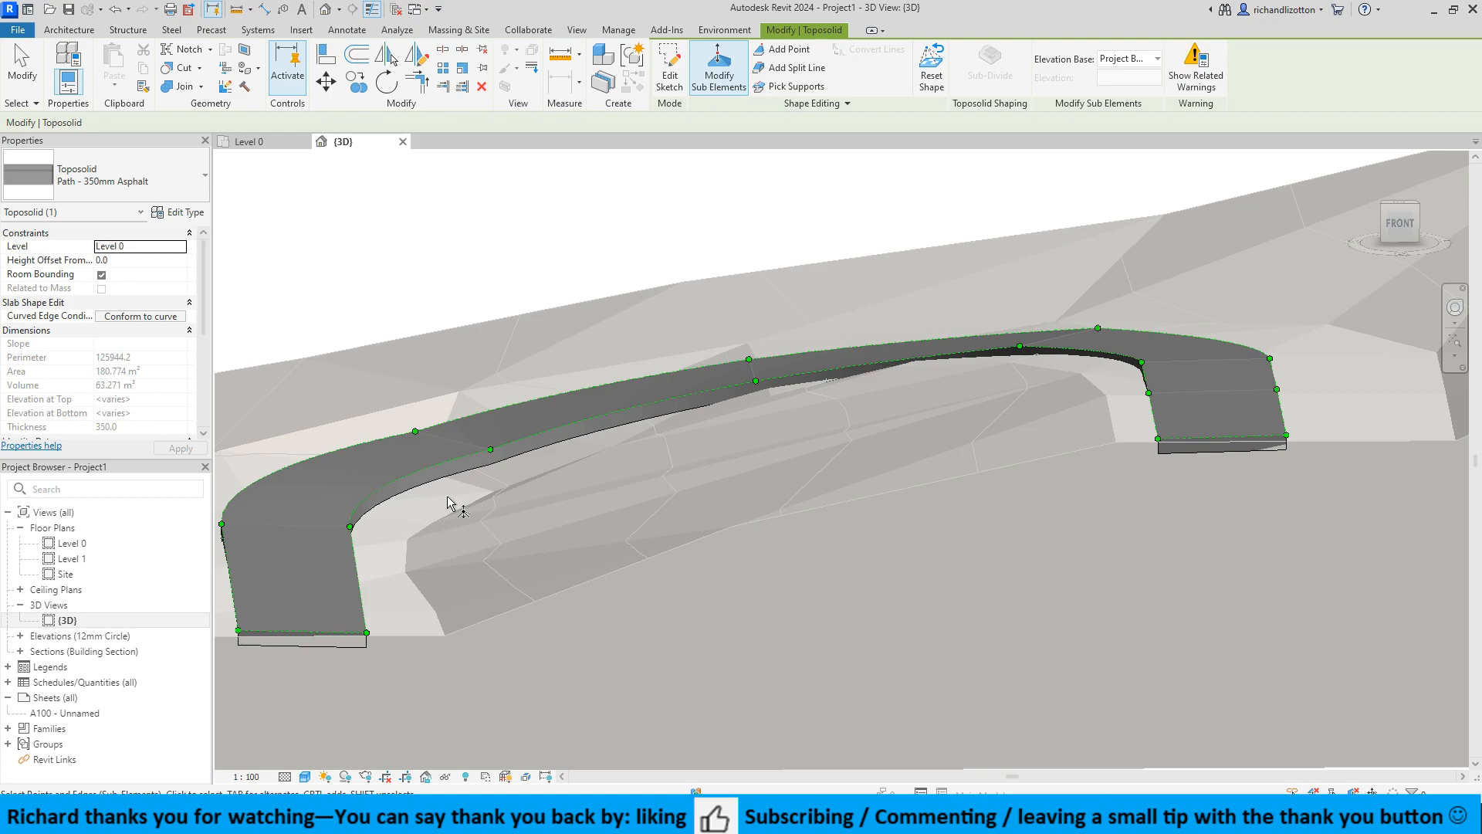
pyautogui.keyDown('shift'); pyautogui.moveTo(1101, 545); pyautogui.dragTo(1088, 452, button='middle'); pyautogui.keyUp('shift')
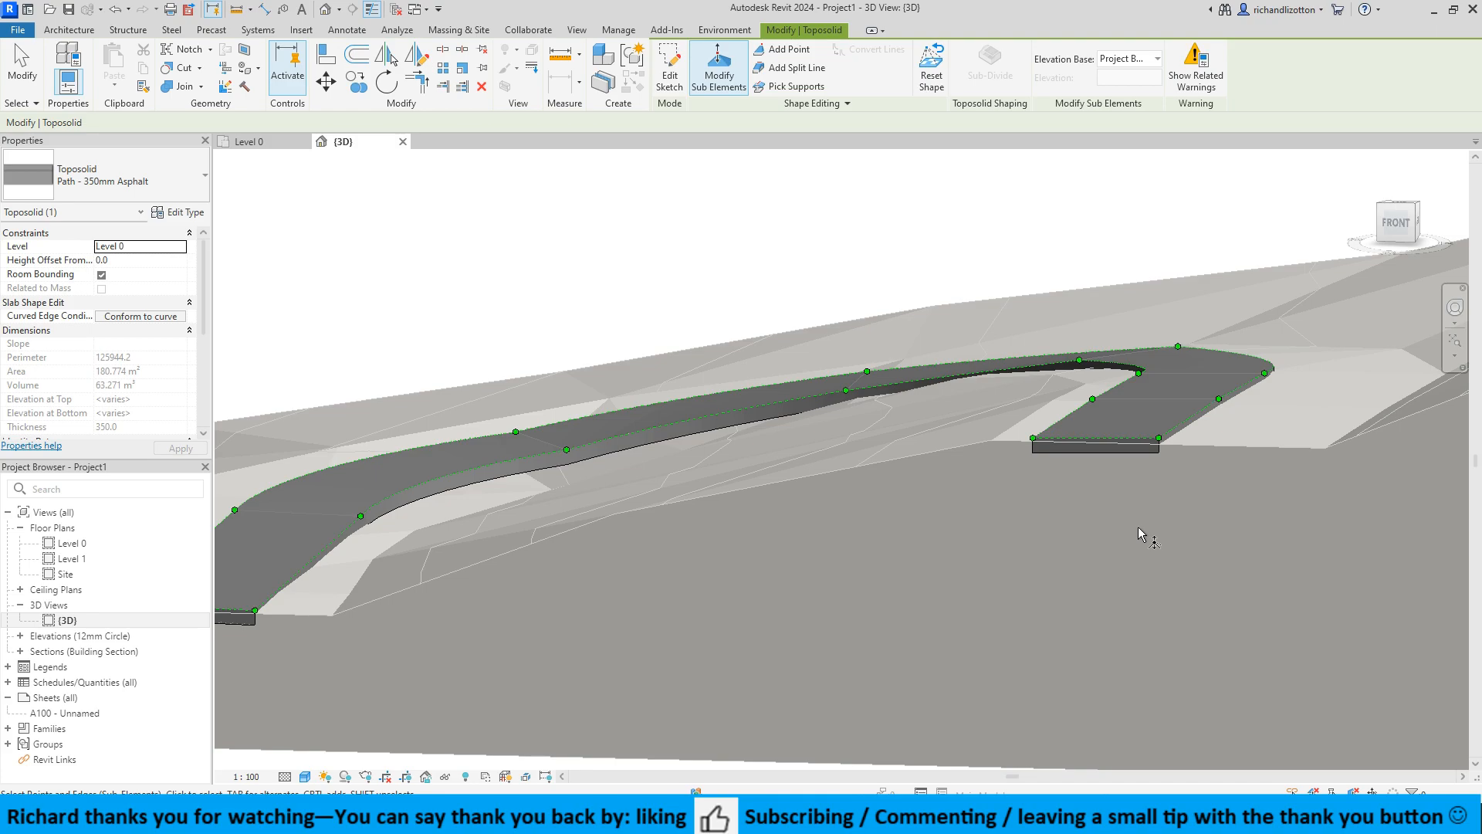
pyautogui.press('Escape')
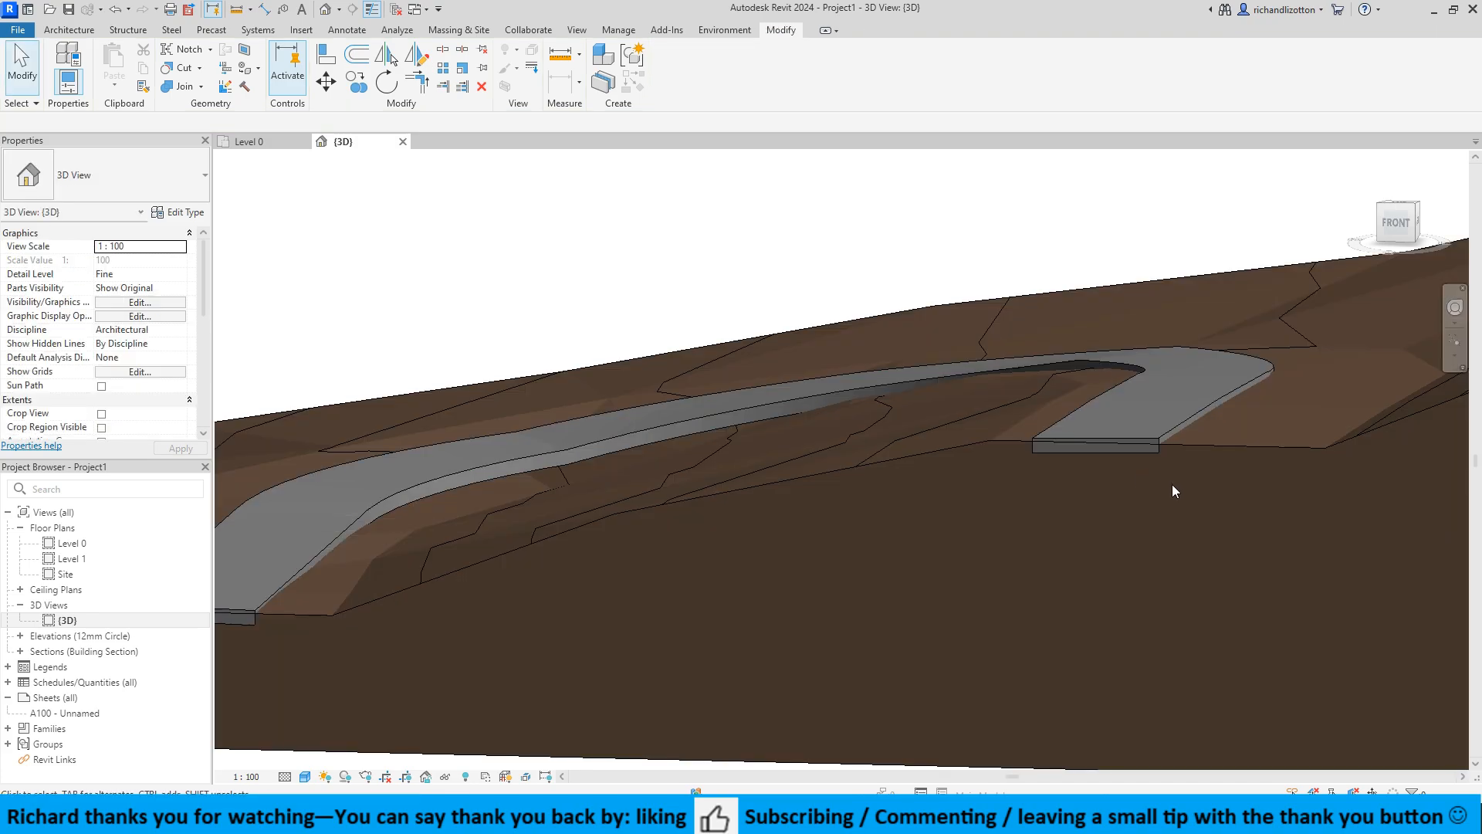
pyautogui.keyDown('shift'); pyautogui.moveTo(1209, 484); pyautogui.dragTo(1250, 531, button='middle'); pyautogui.keyUp('shift')
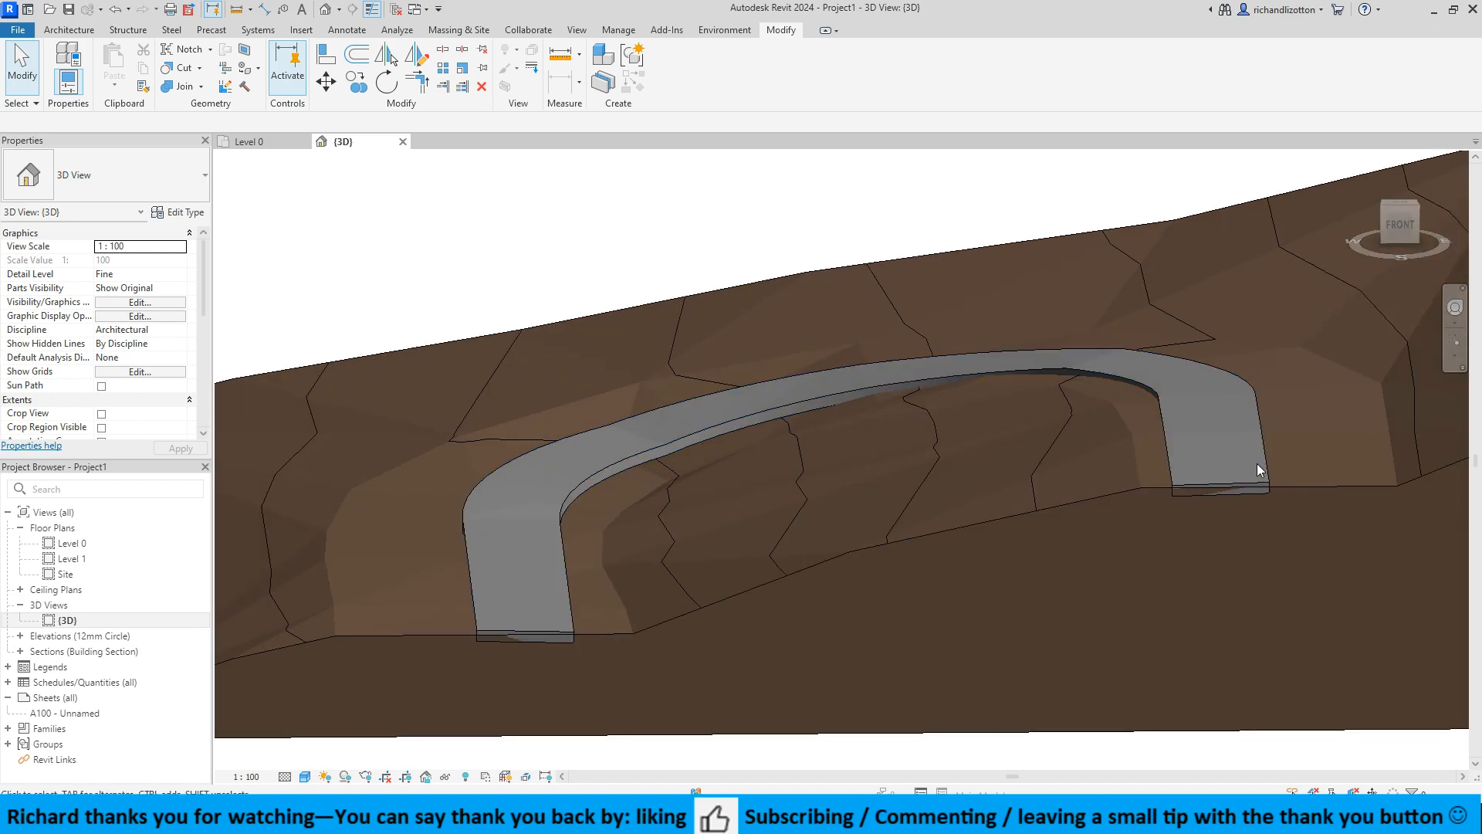